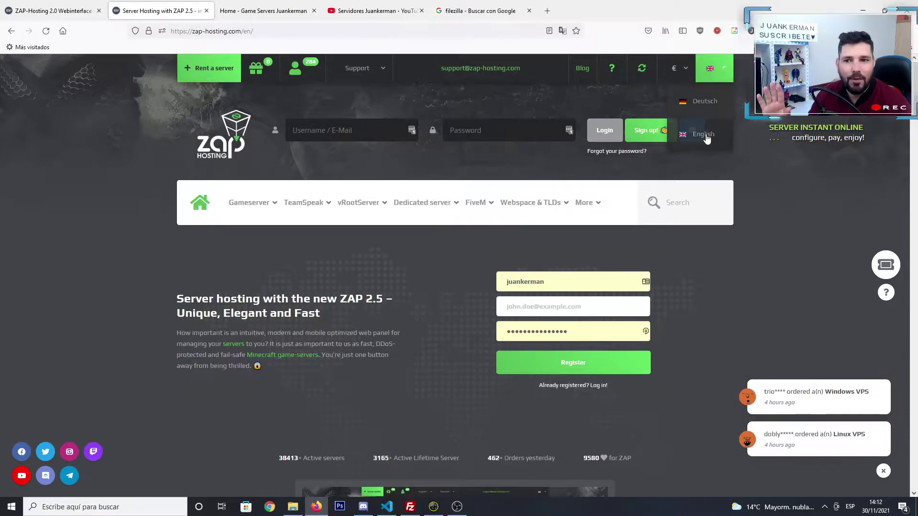
# Switch to the Juankerman servers page and open the Gta V Roleplay fivem server offer.
pyautogui.rightClick(96, 190)
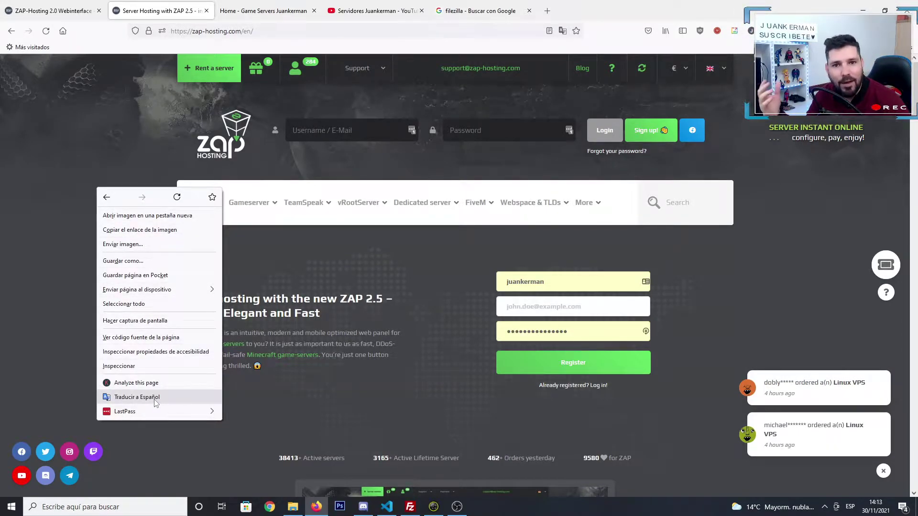
pyautogui.click(61, 280)
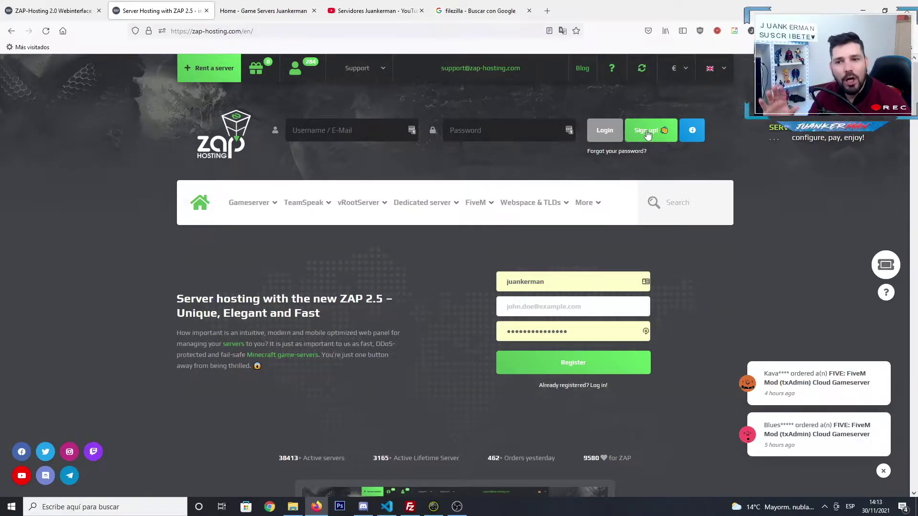
pyautogui.click(263, 11)
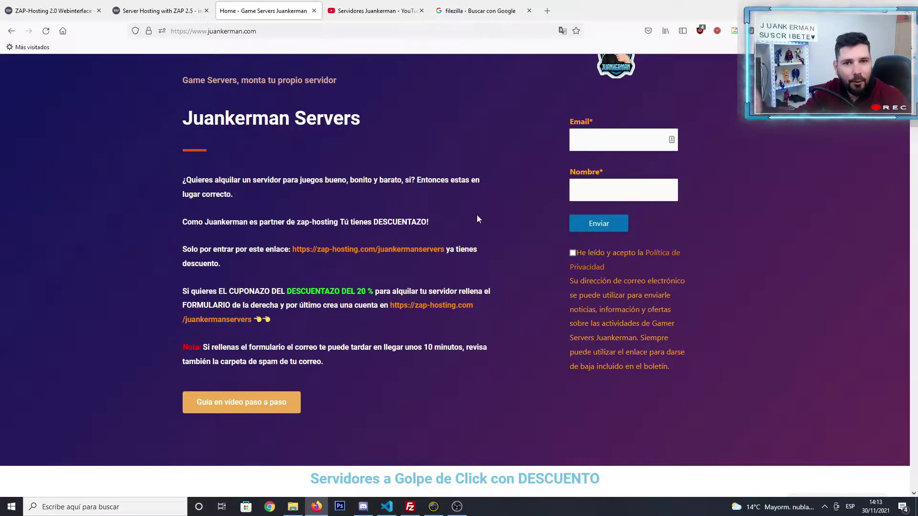
pyautogui.scroll(-6, 345, 213)
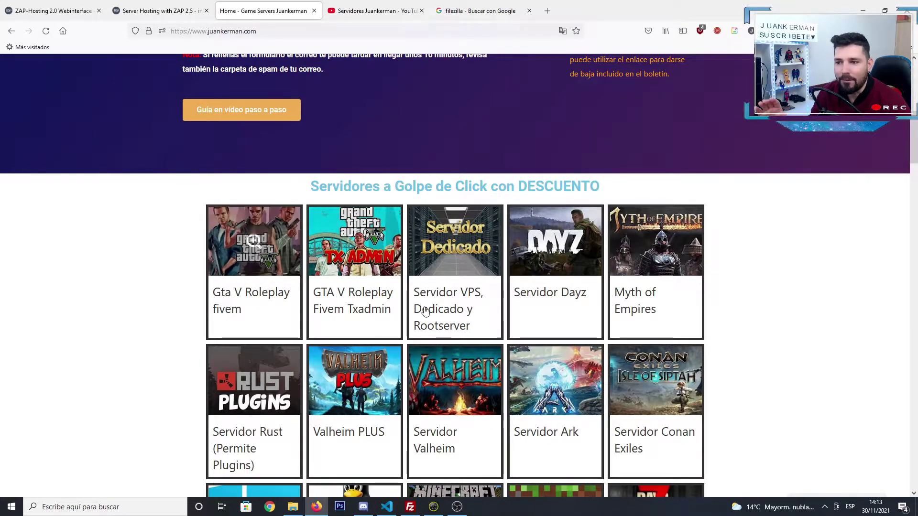
pyautogui.click(251, 295)
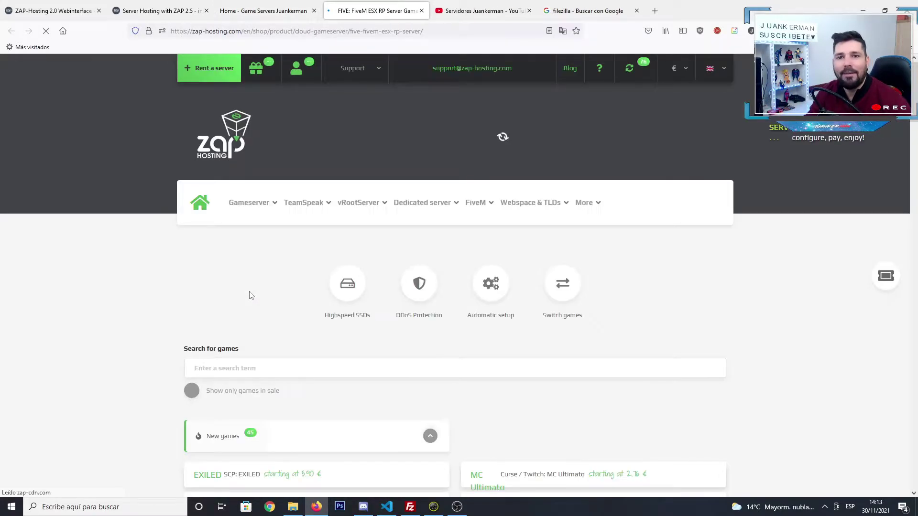
# Examine the FiveM ESX RP Server product page, its site language choices and the browser's option to translate the page into Spanish.
pyautogui.scroll(-5, 251, 296)
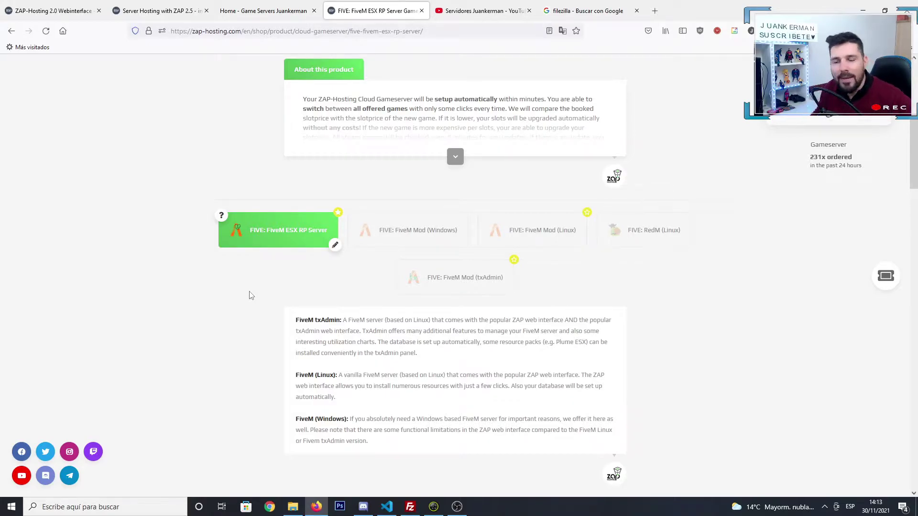
pyautogui.scroll(-6, 287, 249)
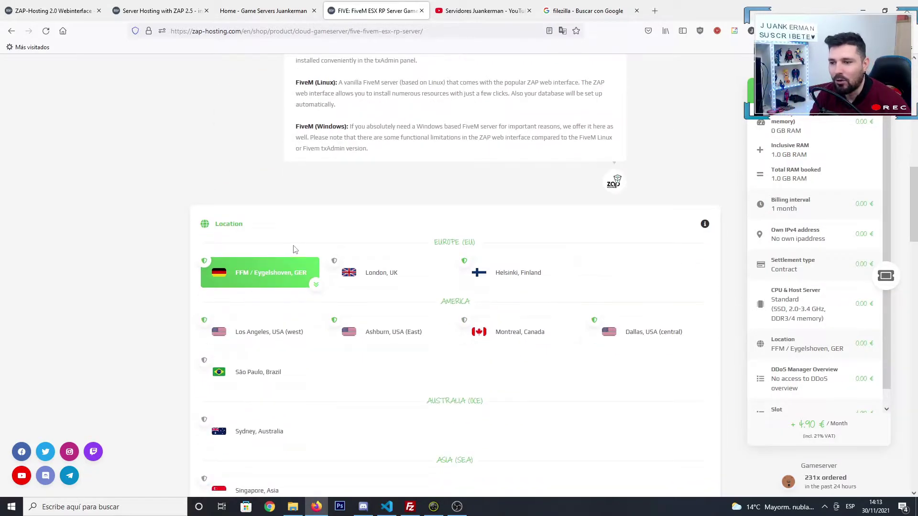
pyautogui.scroll(-2, 333, 270)
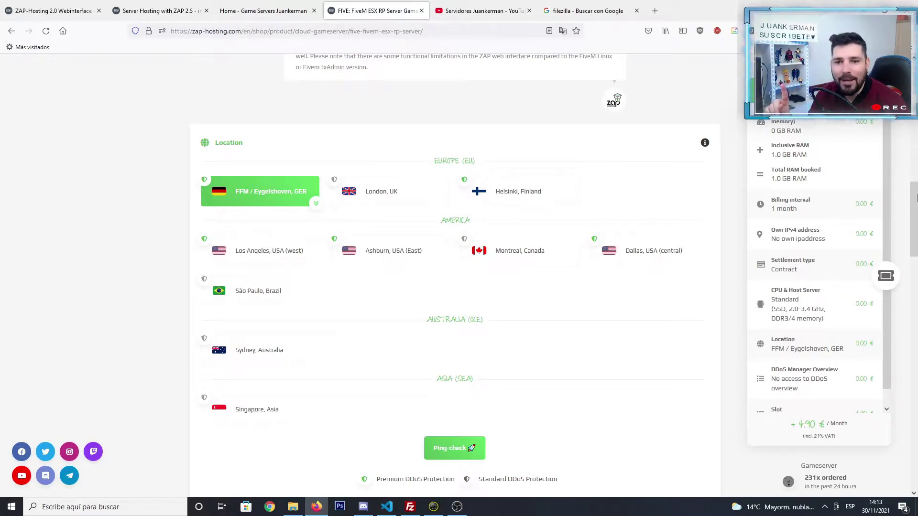
pyautogui.moveTo(915, 192); pyautogui.dragTo(914, 58)
pyautogui.moveTo(712, 72)
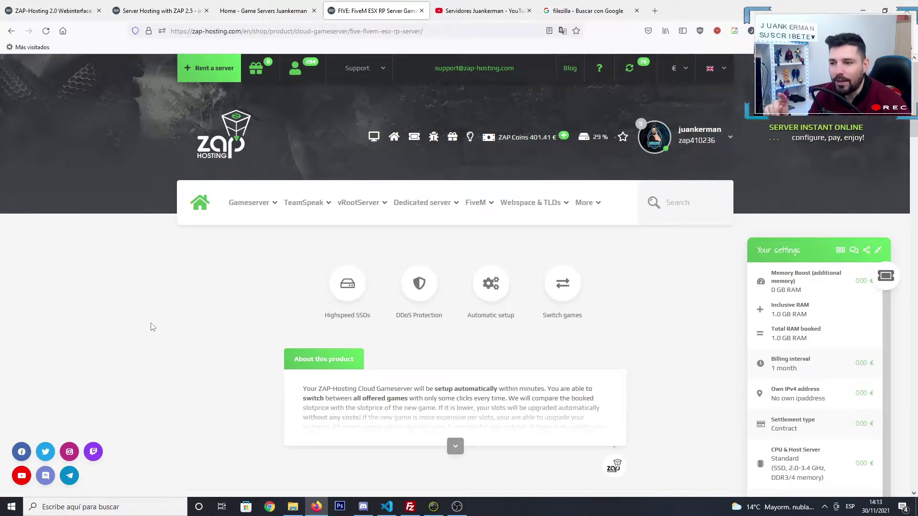
pyautogui.scroll(-2, 147, 297)
pyautogui.rightClick(149, 294)
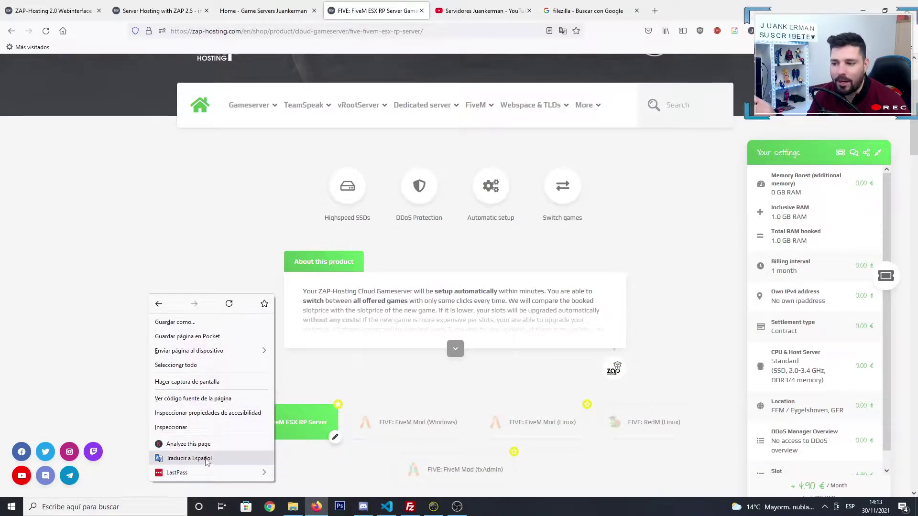
pyautogui.click(73, 320)
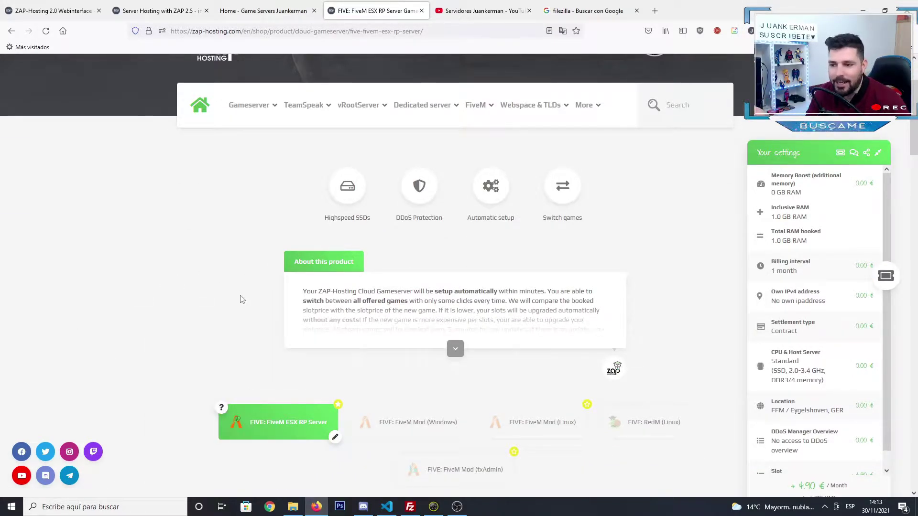
pyautogui.scroll(-2, 238, 297)
pyautogui.scroll(4, 135, 300)
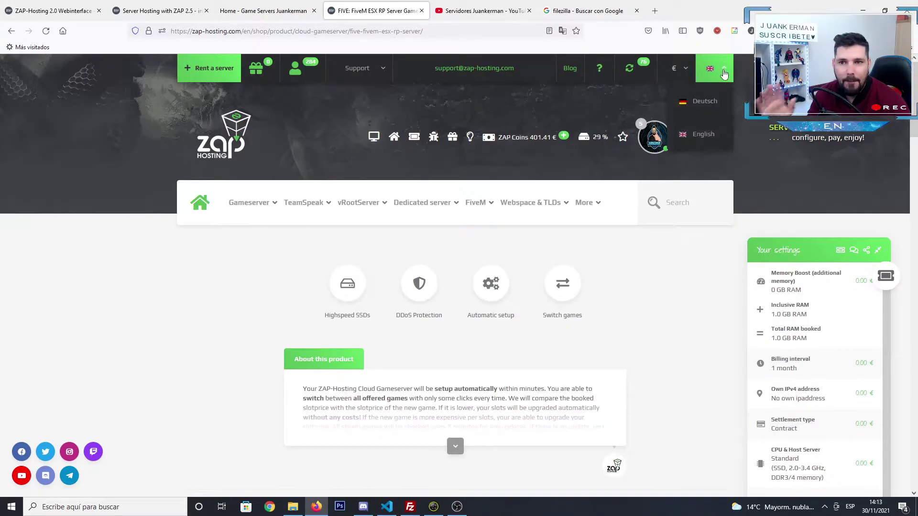
pyautogui.rightClick(135, 300)
pyautogui.click(135, 272)
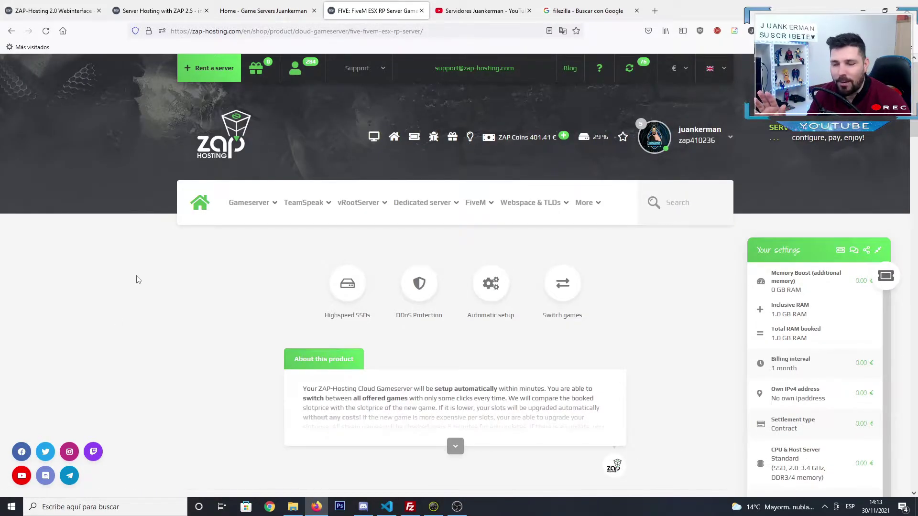
# Run a ping check on the available server locations.
pyautogui.scroll(-4, 166, 278)
pyautogui.scroll(-10, 371, 246)
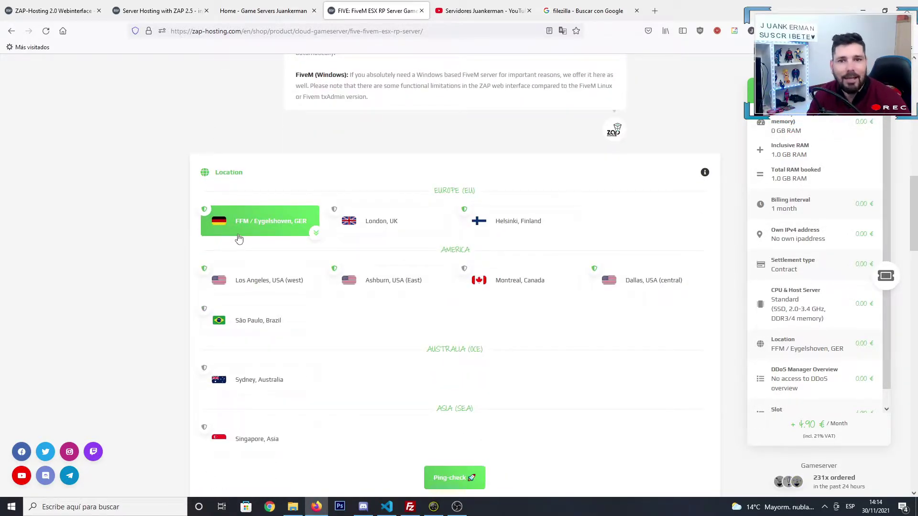
pyautogui.scroll(-2, 301, 254)
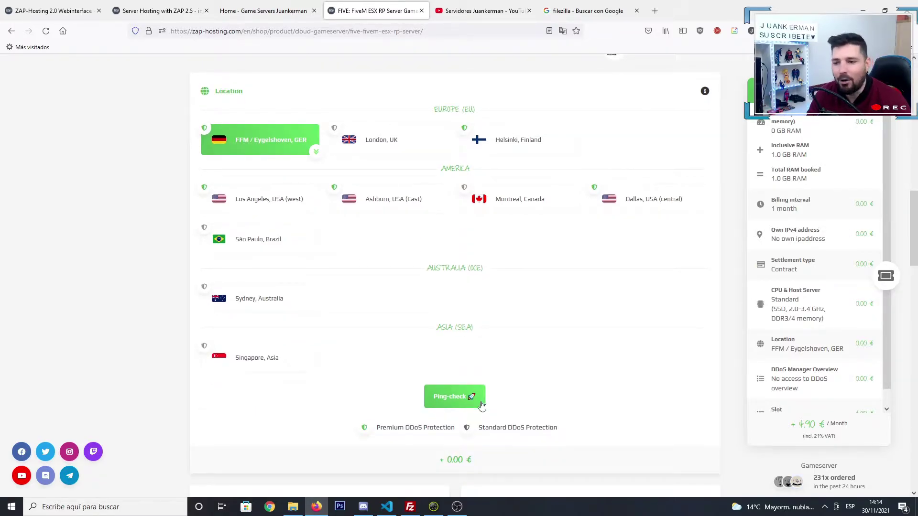
pyautogui.click(454, 396)
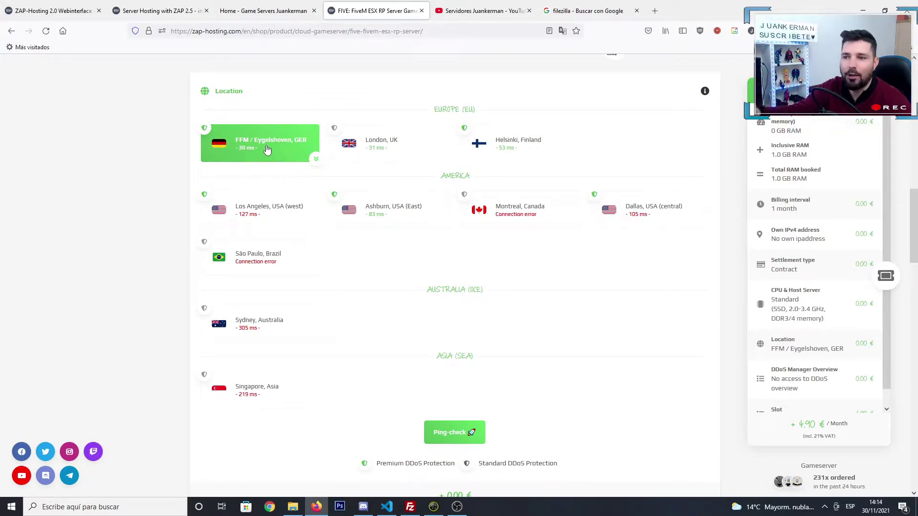
# Try gameserver slot counts of 28, 40 and 32, and highlight the RAM included with 32 slots.
pyautogui.scroll(-4, 471, 428)
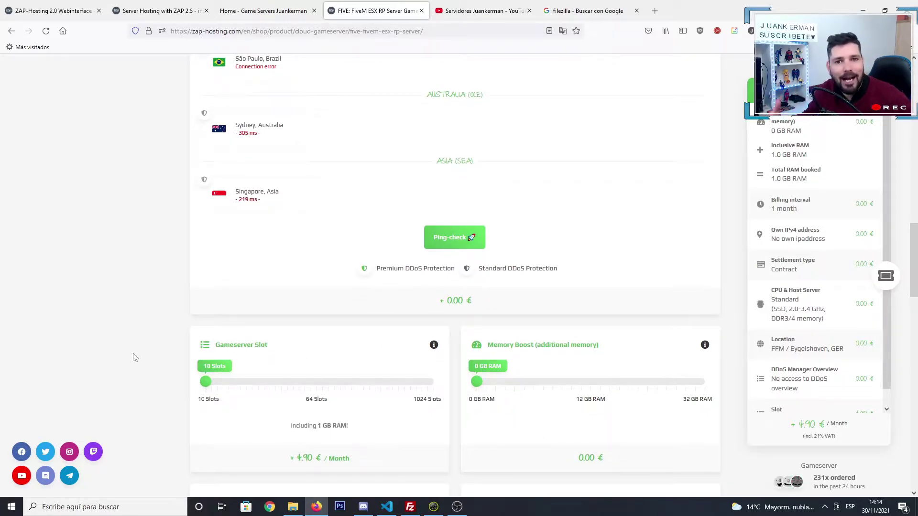
pyautogui.moveTo(206, 381); pyautogui.dragTo(260, 381)
pyautogui.scroll(-2, 297, 390)
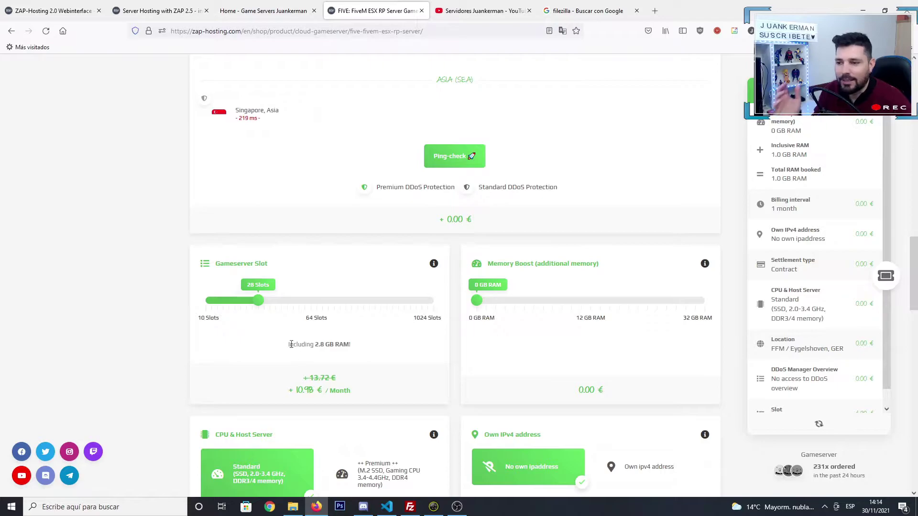
pyautogui.moveTo(262, 302); pyautogui.dragTo(281, 300)
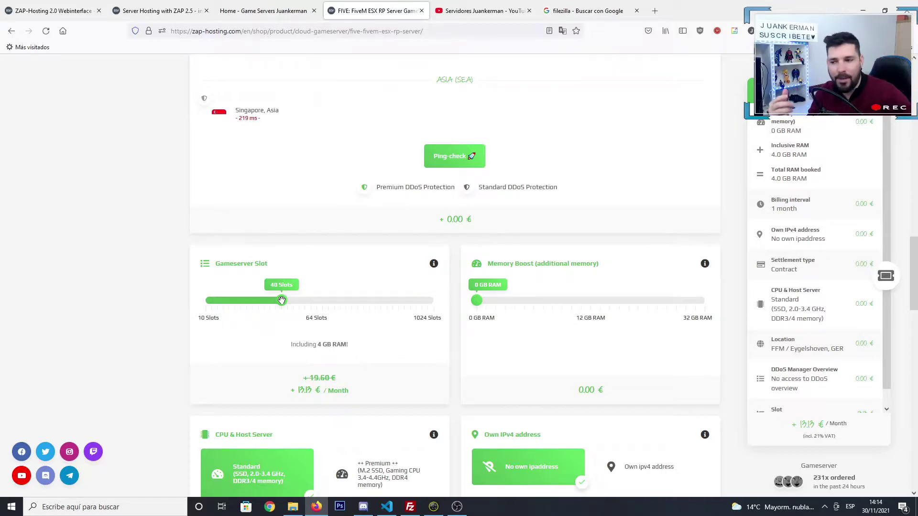
pyautogui.moveTo(281, 301)
pyautogui.mouseDown()
pyautogui.moveTo(249, 301)
pyautogui.moveTo(269, 301)
pyautogui.mouseUp()
pyautogui.moveTo(289, 344); pyautogui.dragTo(354, 349)
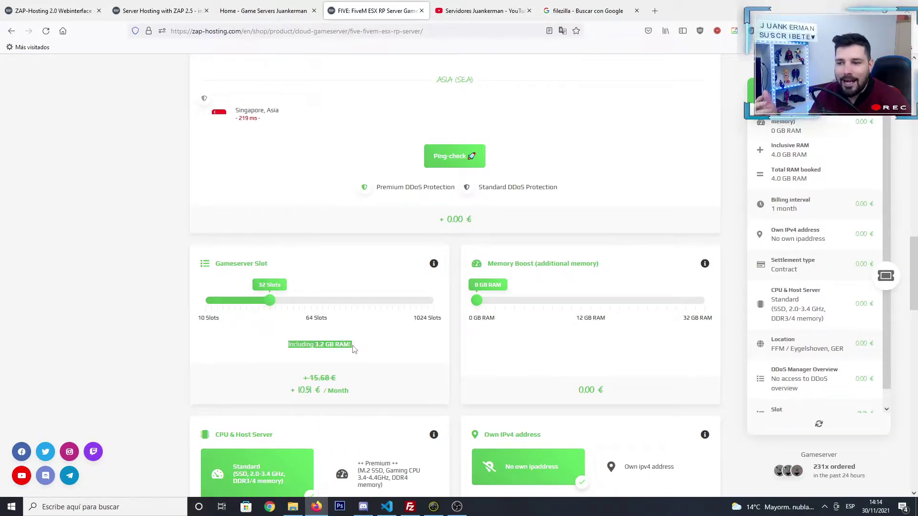
# Try 40 and 160 gameserver slots, highlight the included RAM, and return the slot count to the minimum of 10.
pyautogui.click(268, 295)
pyautogui.moveTo(244, 300); pyautogui.dragTo(282, 300)
pyautogui.scroll(-2, 335, 286)
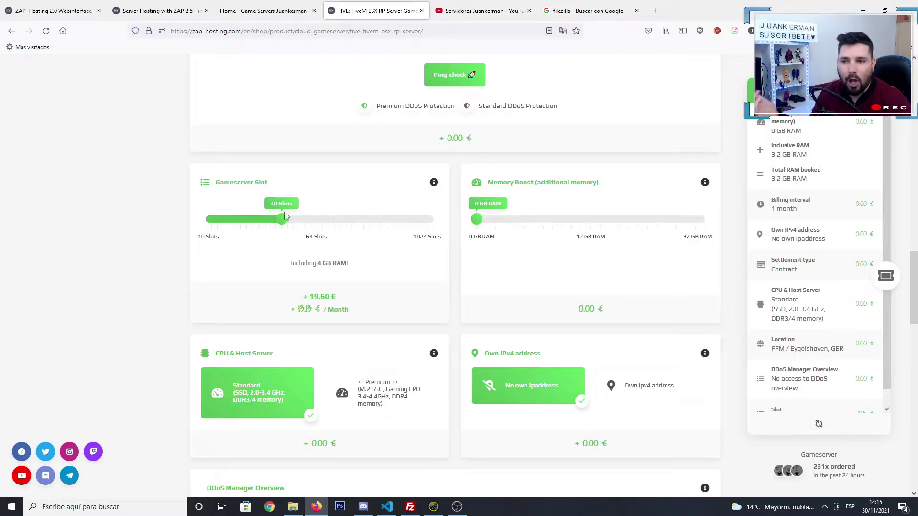
pyautogui.moveTo(281, 218); pyautogui.dragTo(365, 221)
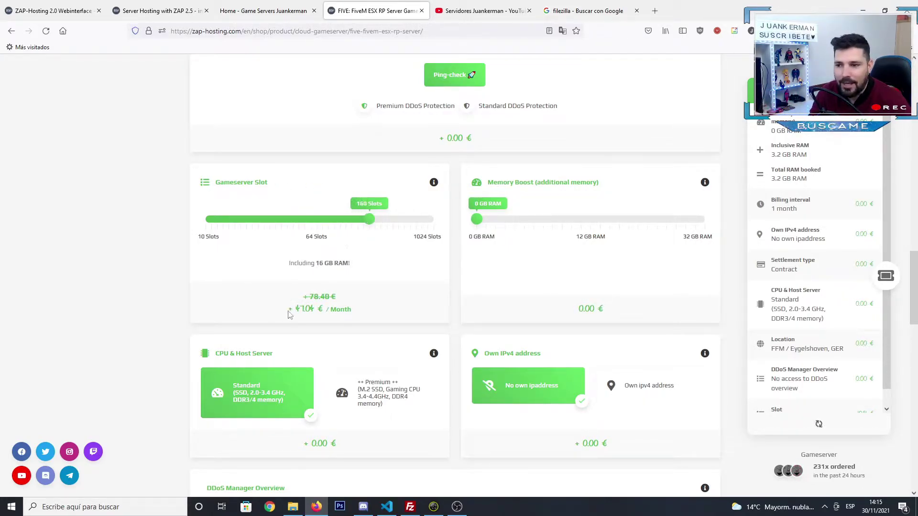
pyautogui.tripleClick(291, 264)
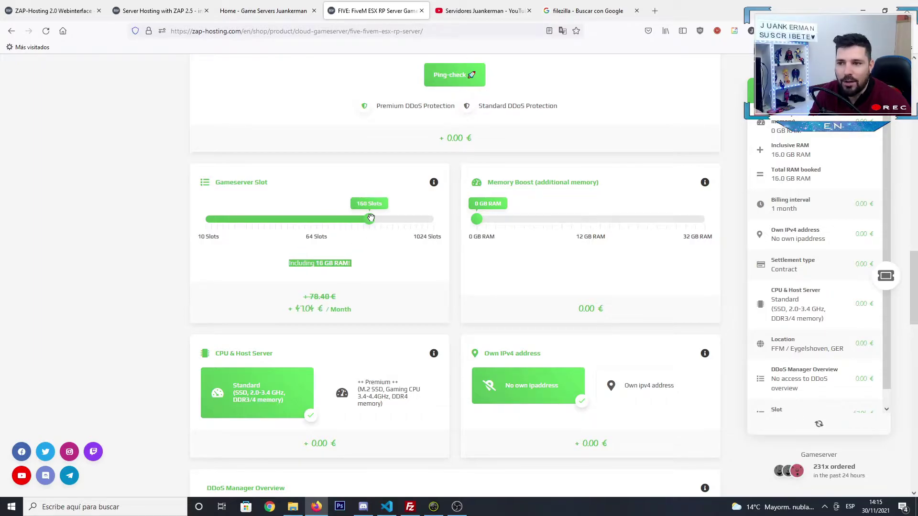
pyautogui.moveTo(272, 226); pyautogui.dragTo(164, 213)
# Review the CPU, DDoS and settlement options and open the list of billing intervals.
pyautogui.scroll(-5, 383, 164)
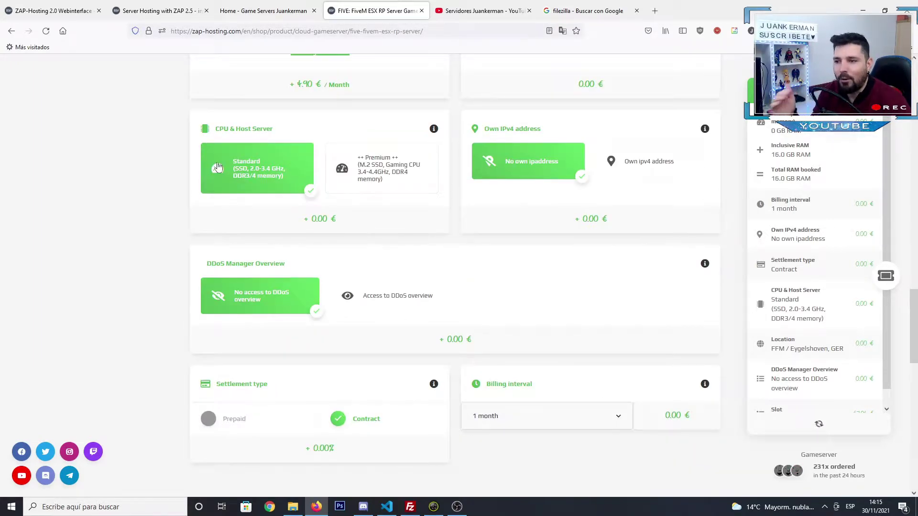
pyautogui.scroll(-3, 382, 163)
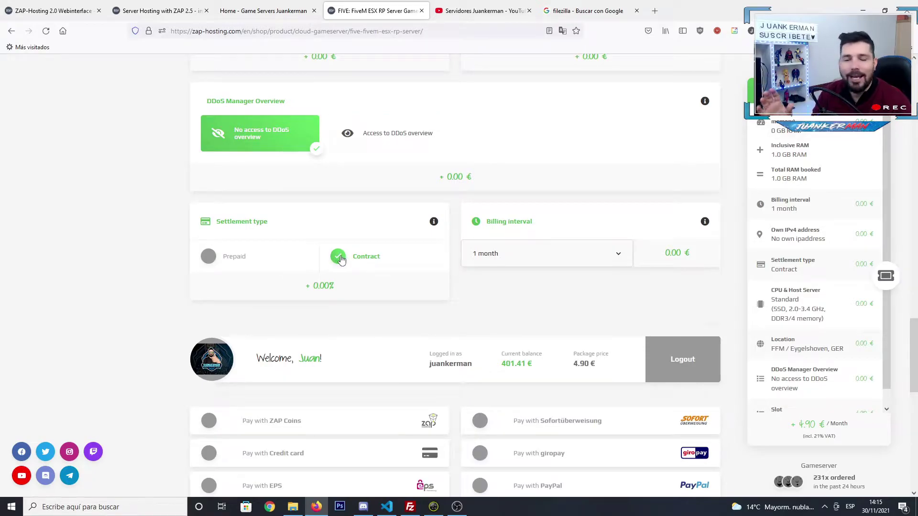
pyautogui.click(543, 263)
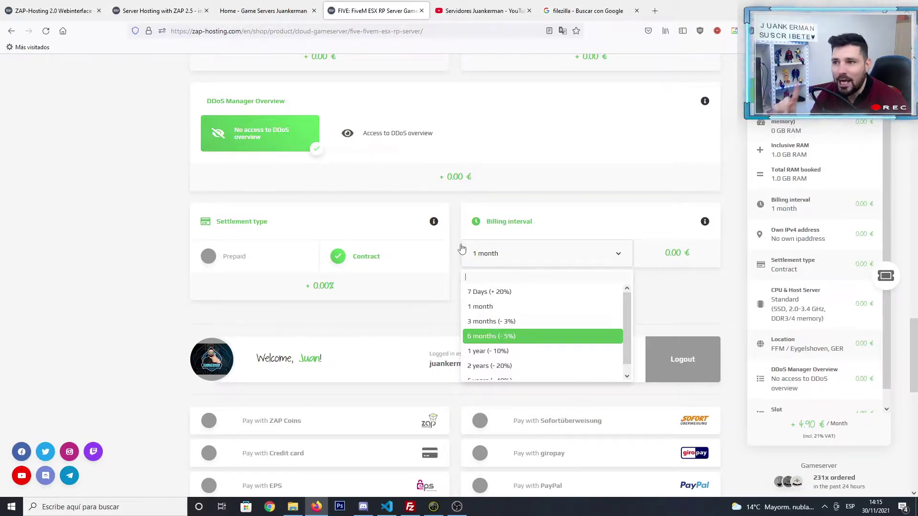
# Look at the email and name fields of the discount coupon form on the Juankerman page, and return to the server order.
pyautogui.hotkey('ctrl', 'shift', 'Tab')
pyautogui.scroll(5, 609, 85)
pyautogui.click(608, 86)
pyautogui.click(602, 140)
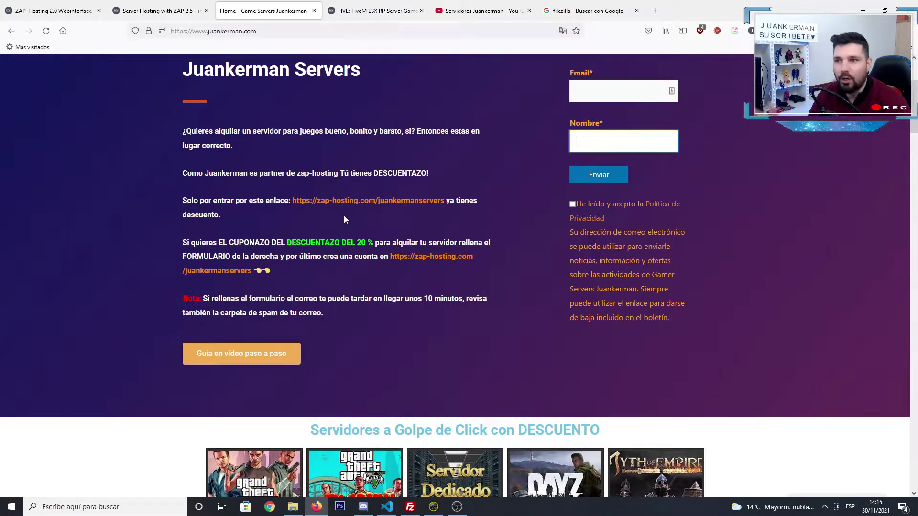
pyautogui.click(377, 4)
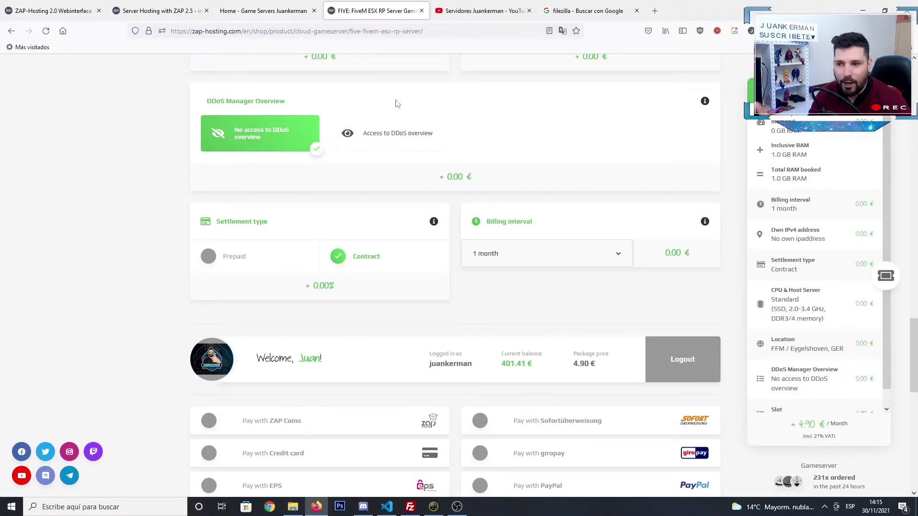
# Leave the billing interval at 1 month, choose PayPal as the payment method, and accept the general terms and privacy policy.
pyautogui.click(569, 253)
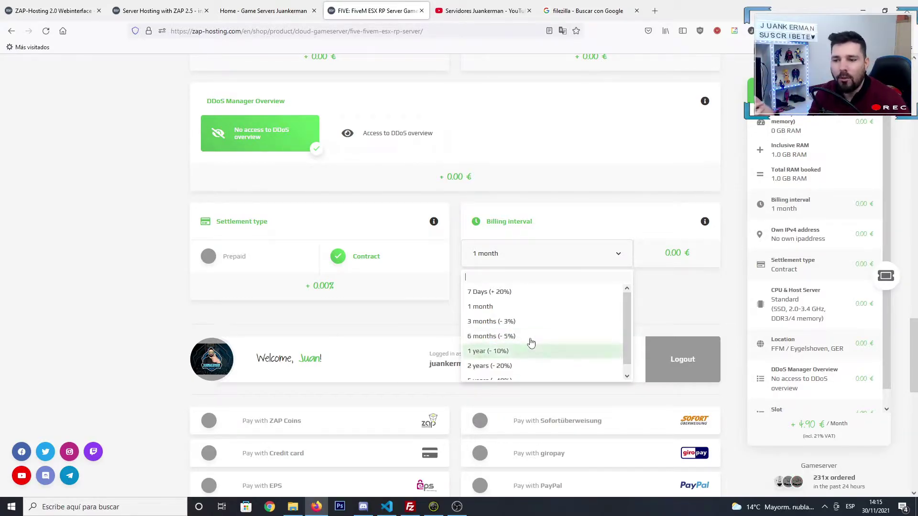
pyautogui.click(100, 271)
pyautogui.scroll(-3, 100, 270)
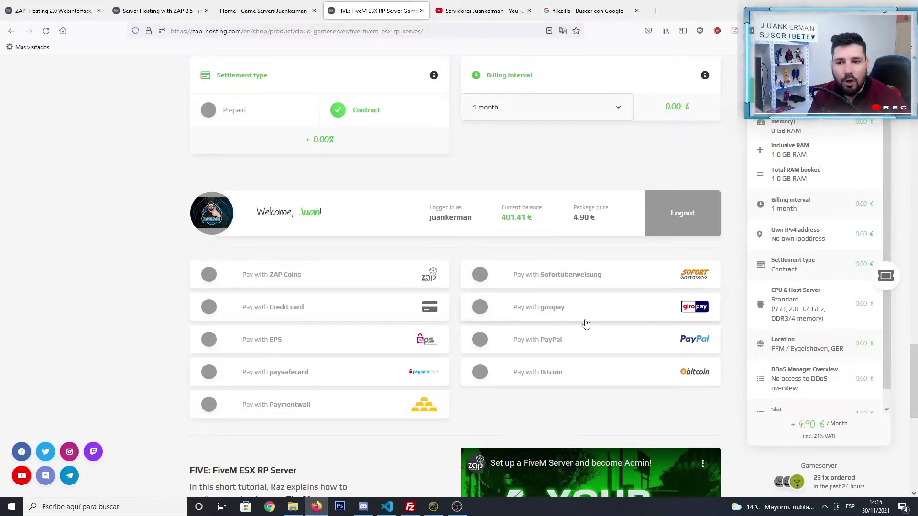
pyautogui.click(480, 341)
pyautogui.scroll(-2, 480, 343)
pyautogui.click(486, 321)
pyautogui.click(494, 350)
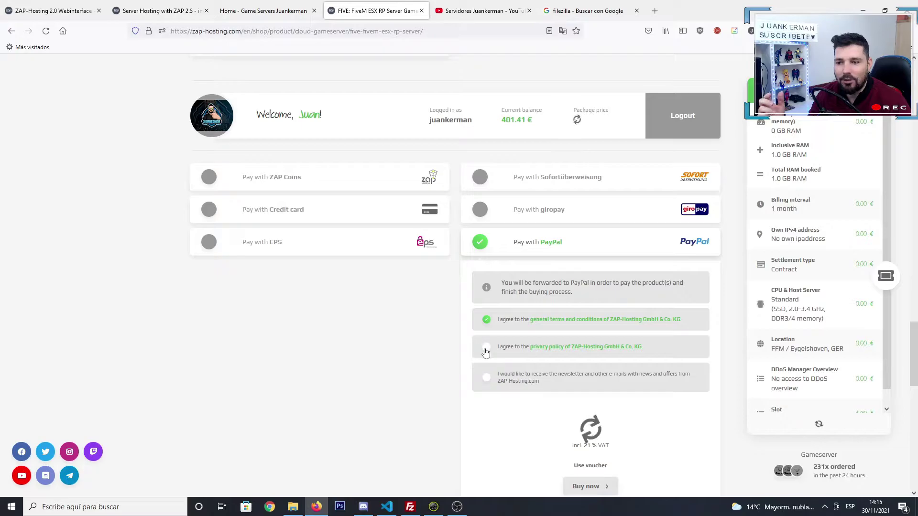
# Open the voucher code field for the PayPal order.
pyautogui.scroll(-3, 496, 353)
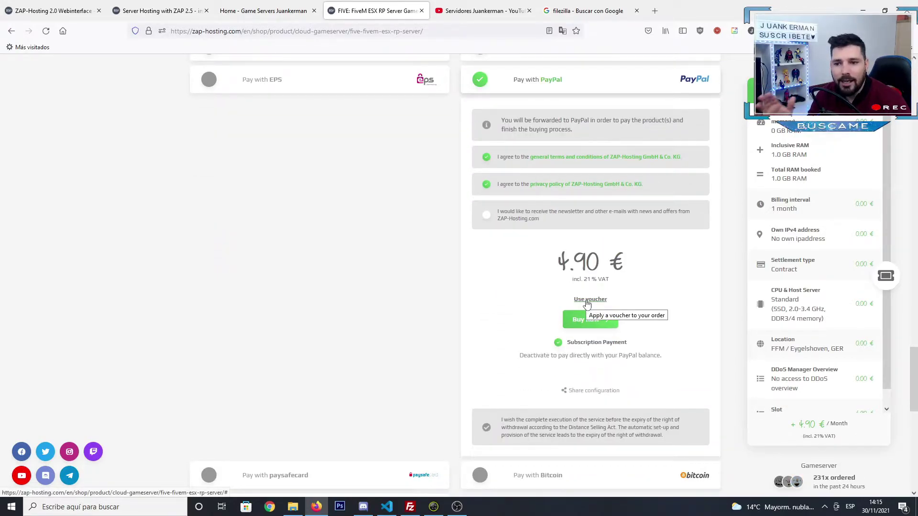
pyautogui.click(587, 301)
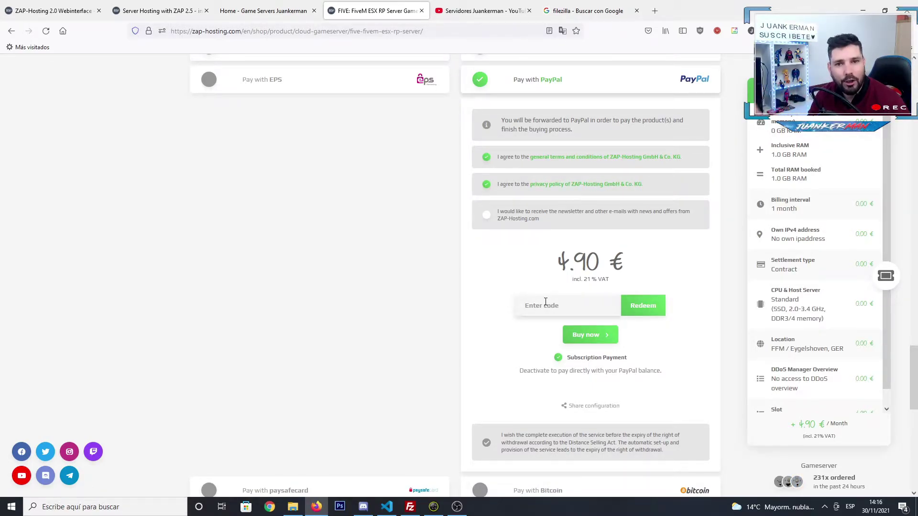
# Revisit the Juankerman coupon form to check where a discount code is requested, and return to the order with its voucher field.
pyautogui.click(262, 11)
pyautogui.click(608, 93)
pyautogui.press('Tab')
pyautogui.click(607, 94)
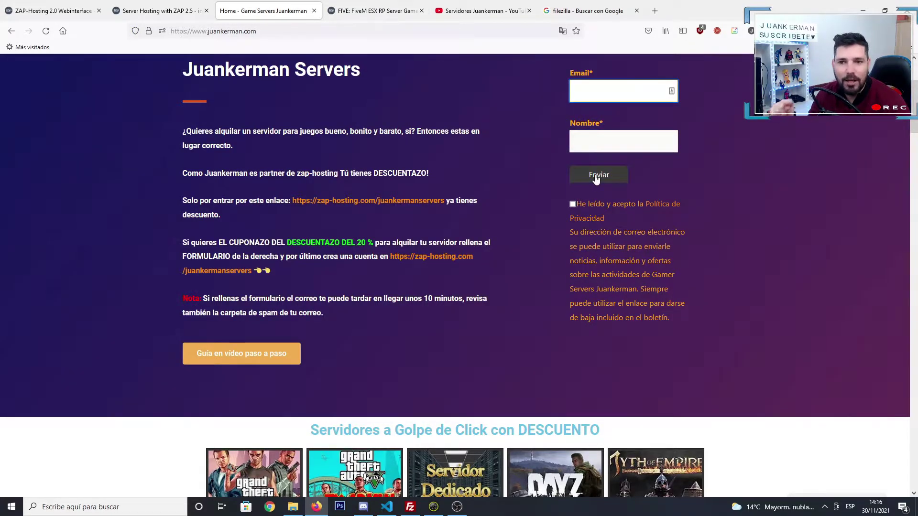
pyautogui.click(356, 7)
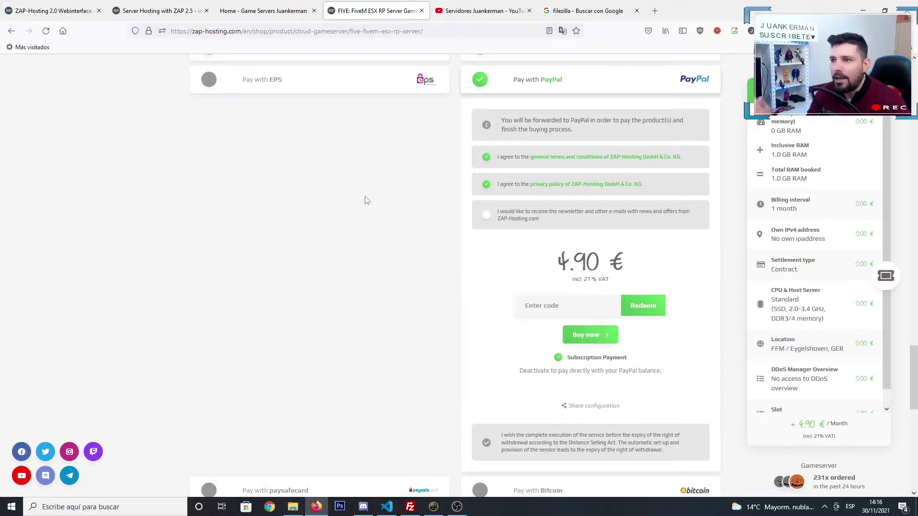
# Switch to the ZAP-Hosting web interface and examine the FiveM ESX RP Server's dashboard overview and active game.
pyautogui.click(117, 4)
pyautogui.click(53, 10)
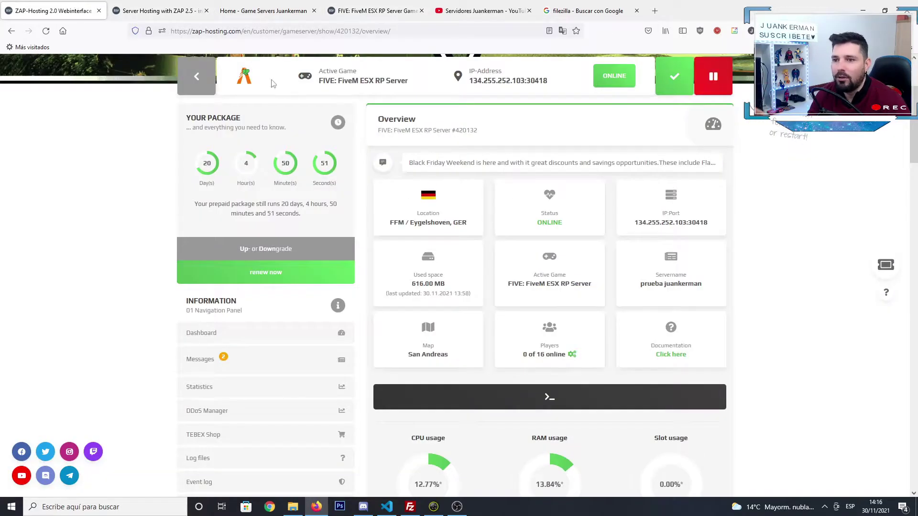
pyautogui.scroll(-4, 212, 192)
pyautogui.click(201, 187)
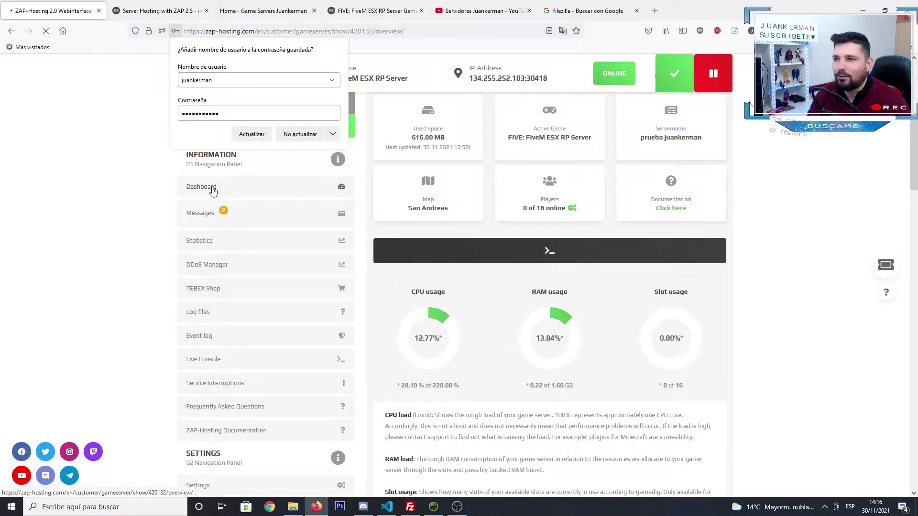
pyautogui.scroll(-2, 314, 146)
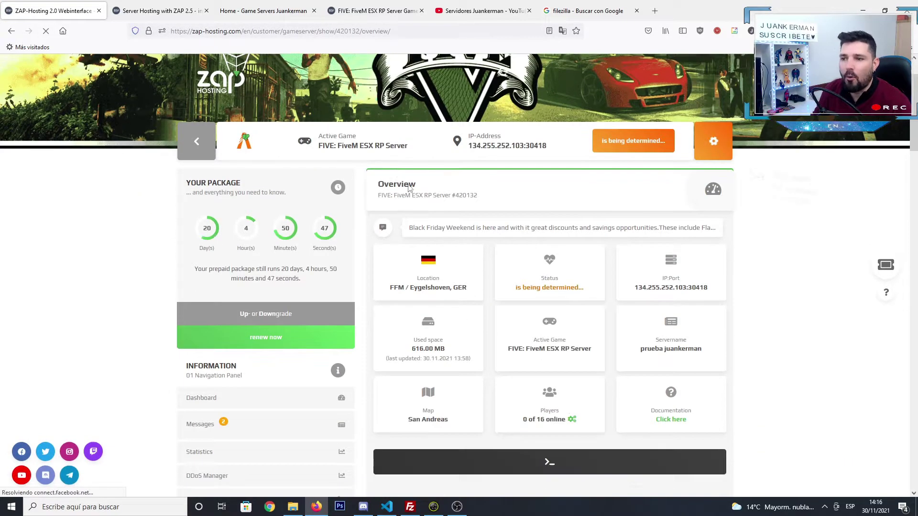
pyautogui.moveTo(316, 146); pyautogui.dragTo(407, 146)
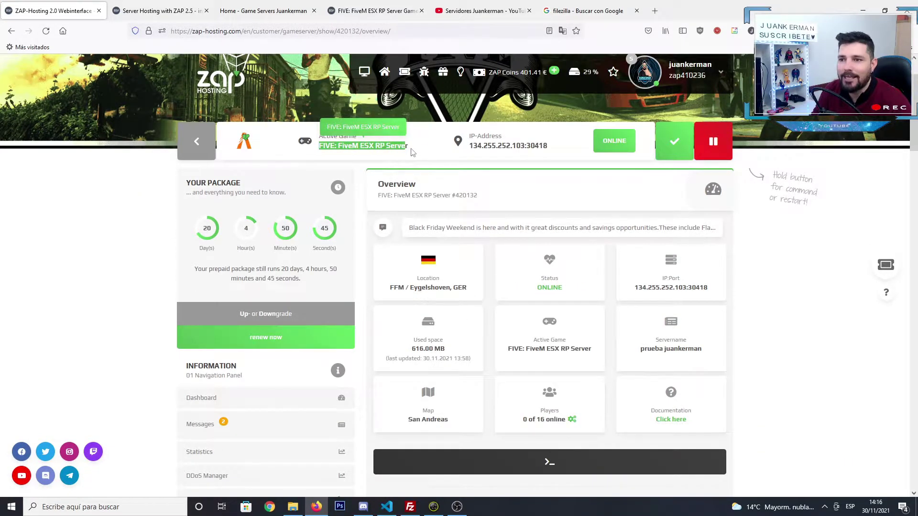
pyautogui.scroll(-2, 410, 144)
pyautogui.scroll(-2, 410, 143)
pyautogui.scroll(2, 418, 141)
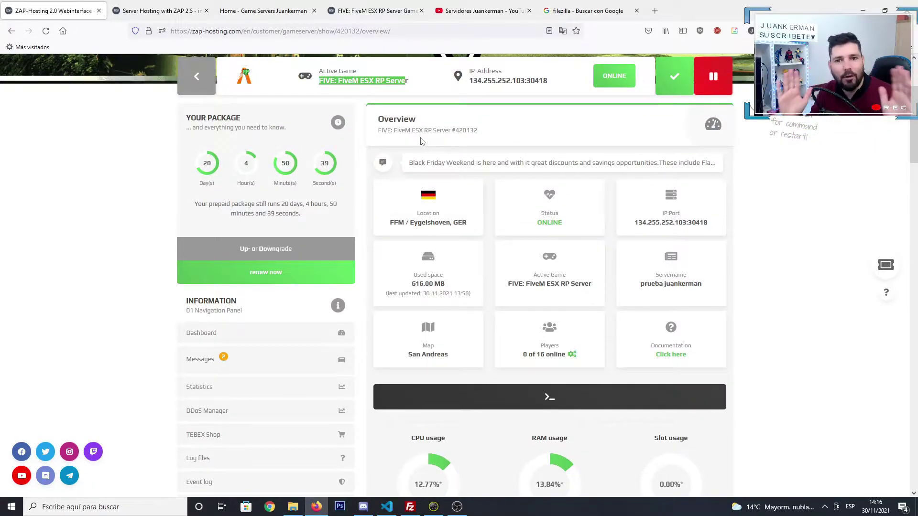
pyautogui.click(422, 141)
# Open the game server's Resources page with the plugin installer and decline updating the saved login.
pyautogui.scroll(-9, 422, 141)
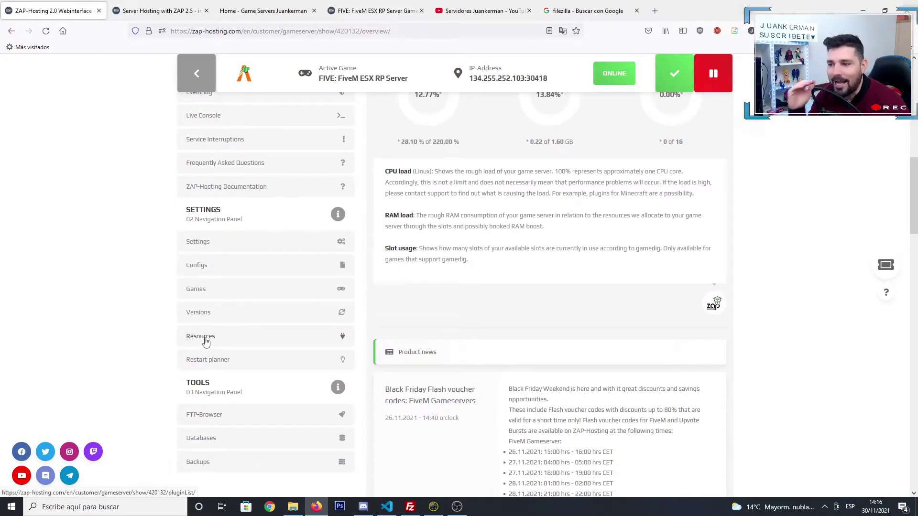
pyautogui.click(207, 340)
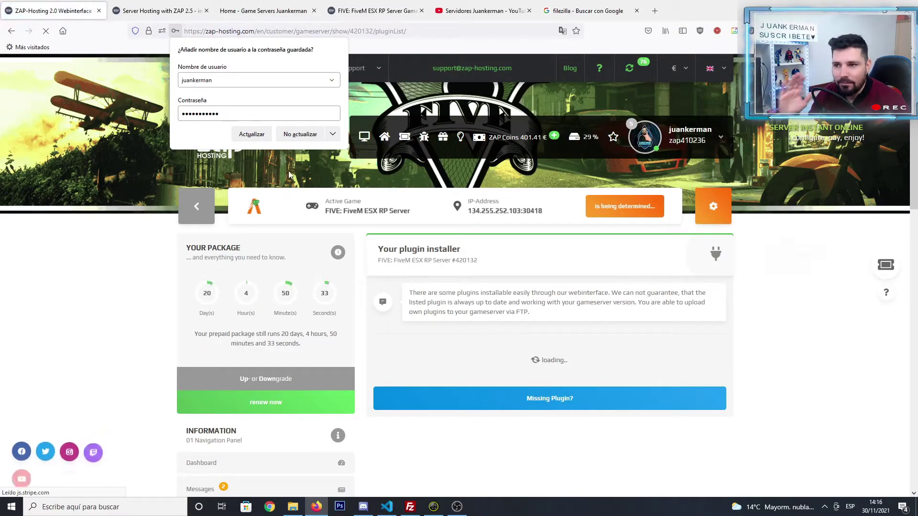
pyautogui.click(308, 135)
pyautogui.scroll(-3, 383, 298)
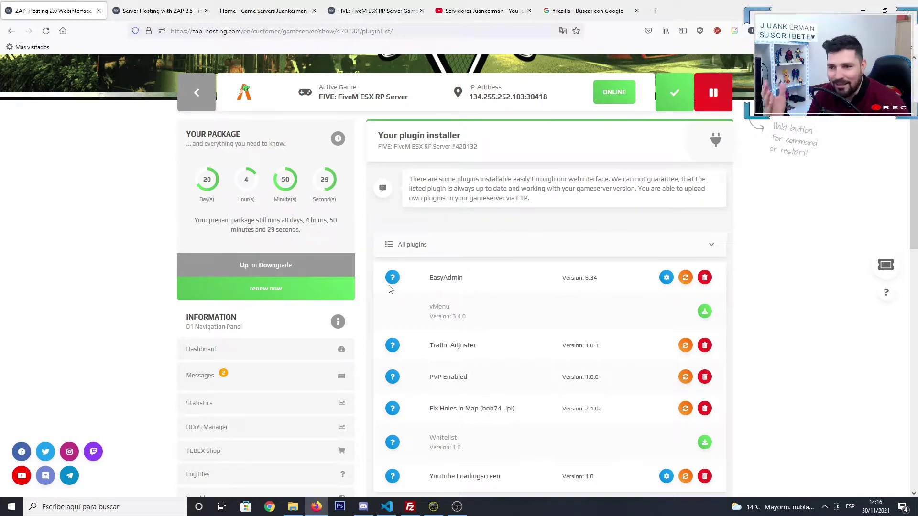
# Review the Traffic Adjuster, PVP Enabled, Fix Holes in Map, Youtube Loadingscreen and Whitelist entries in the plugin list.
pyautogui.scroll(-2, 476, 282)
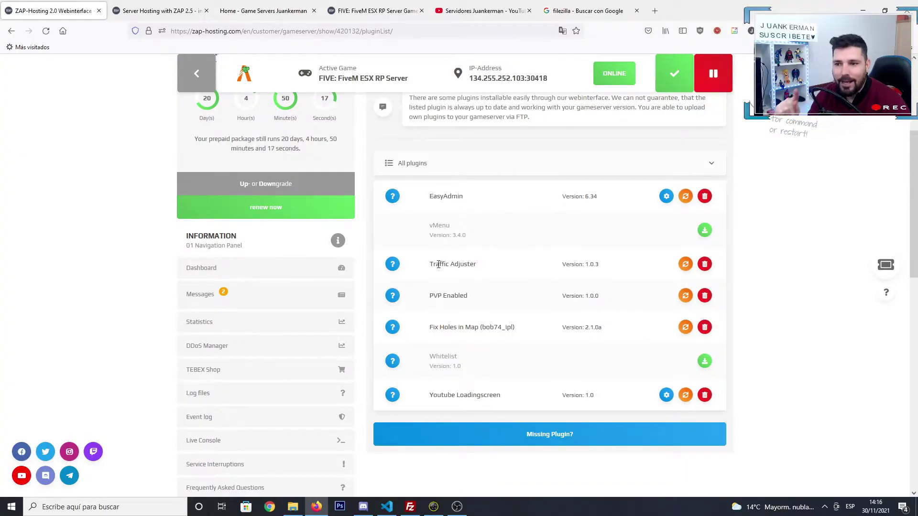
pyautogui.moveTo(429, 264); pyautogui.dragTo(478, 266)
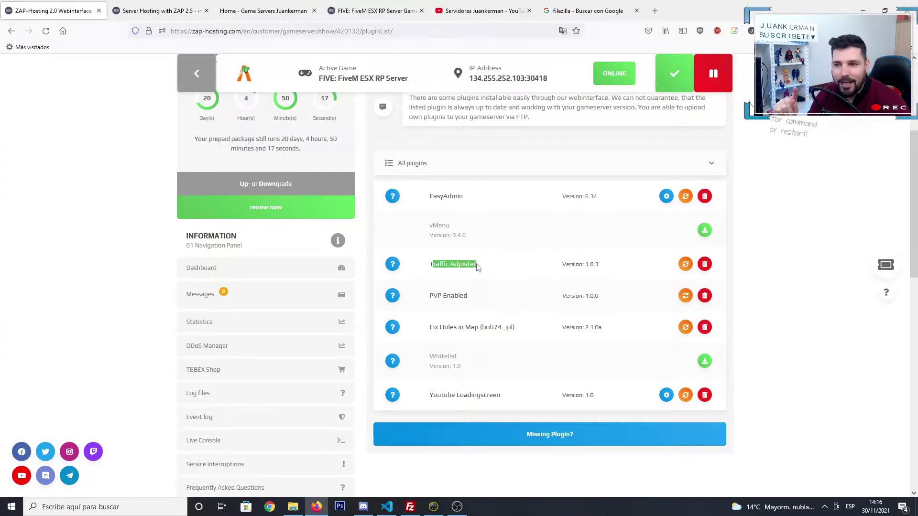
pyautogui.moveTo(430, 296); pyautogui.dragTo(469, 297)
pyautogui.moveTo(430, 327); pyautogui.dragTo(522, 330)
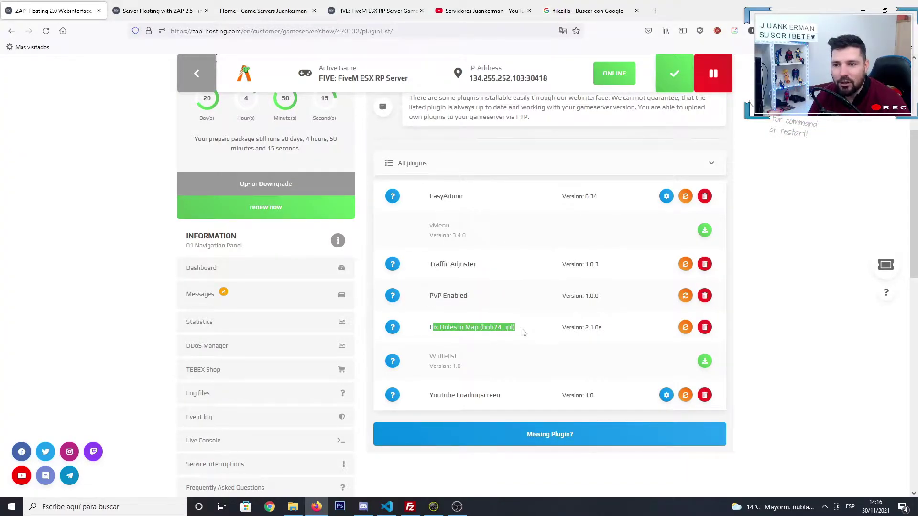
pyautogui.moveTo(433, 395); pyautogui.dragTo(516, 401)
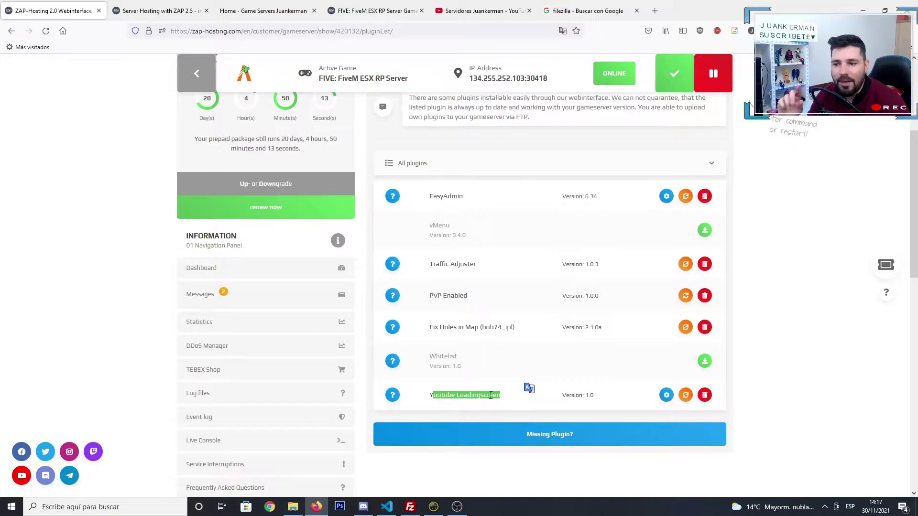
pyautogui.moveTo(430, 356); pyautogui.dragTo(476, 371)
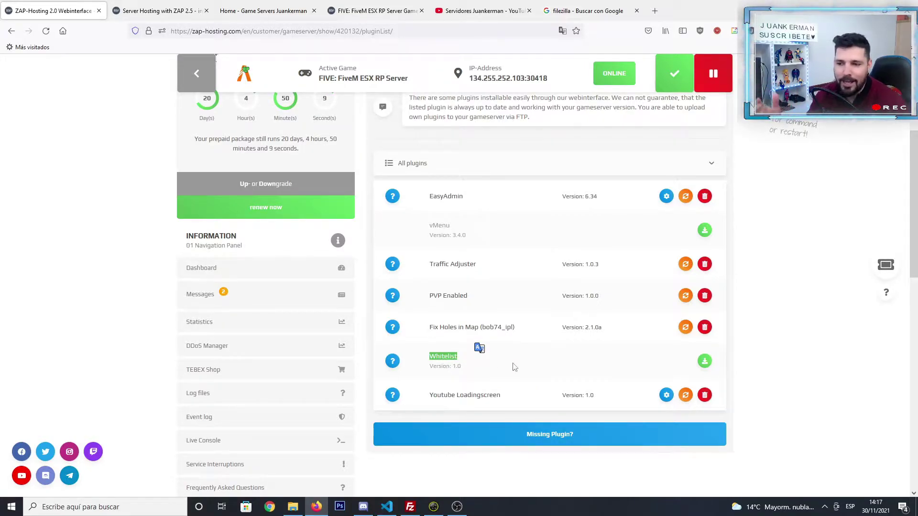
pyautogui.click(441, 359)
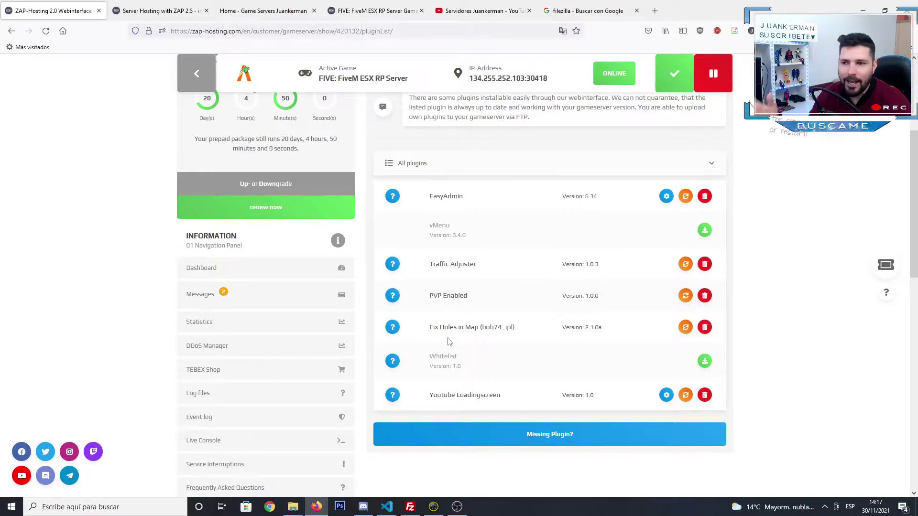
# Look through the Servidores Juankerman YouTube playlists for the GTA V Roleplay (FiveM) series, and return to the plugin installer.
pyautogui.click(483, 11)
pyautogui.scroll(-3, 335, 192)
pyautogui.scroll(5, 335, 192)
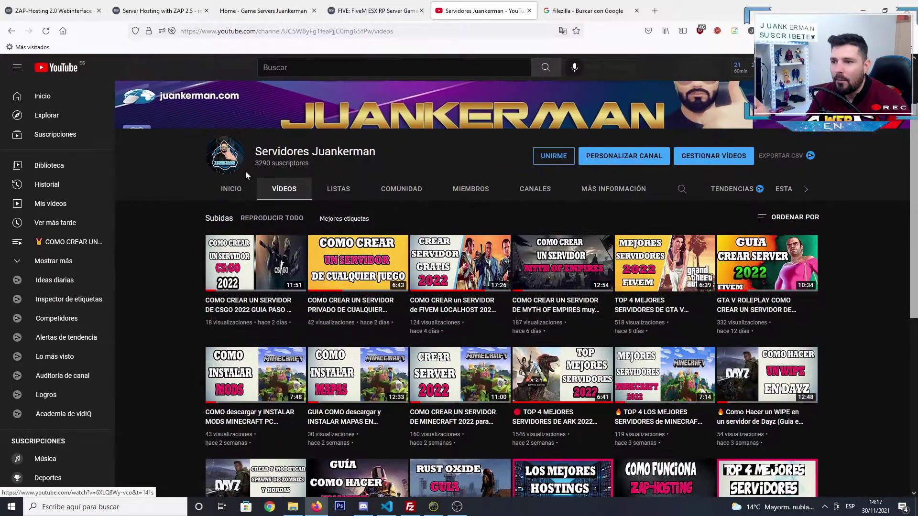
pyautogui.click(338, 191)
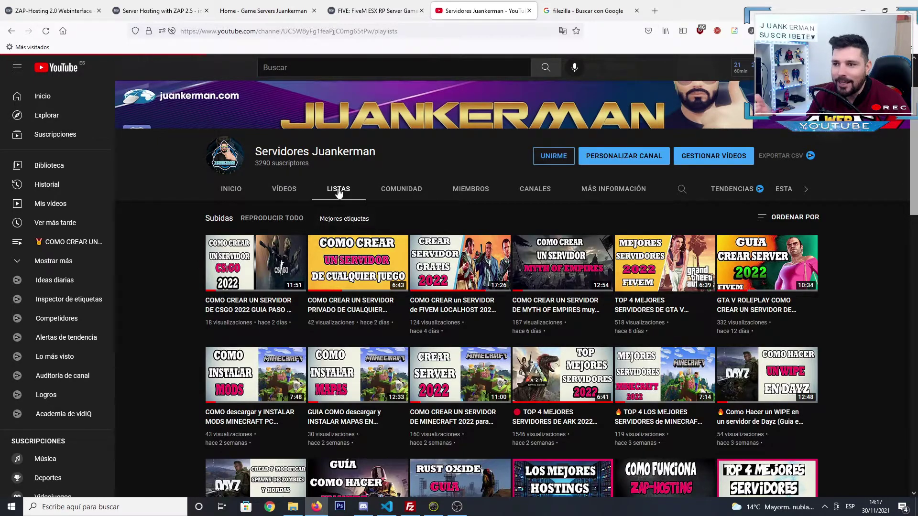
pyautogui.scroll(-2, 334, 286)
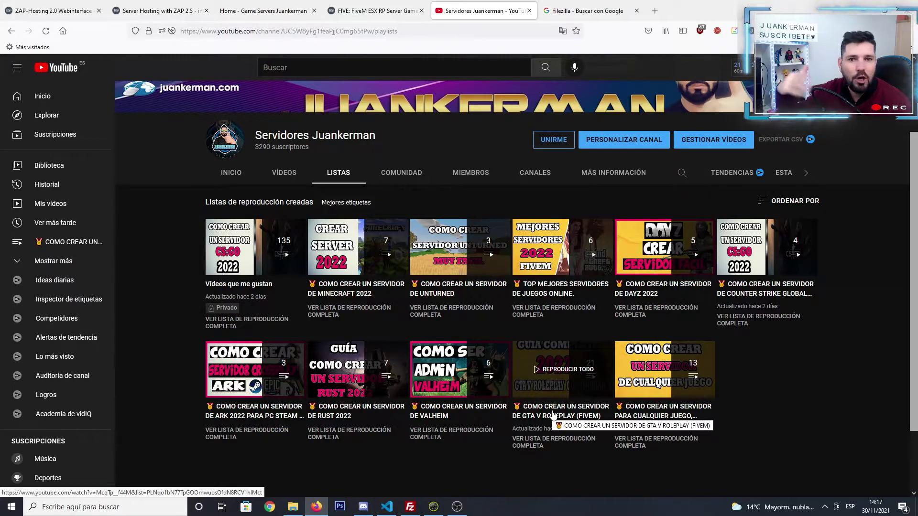
pyautogui.click(100, 3)
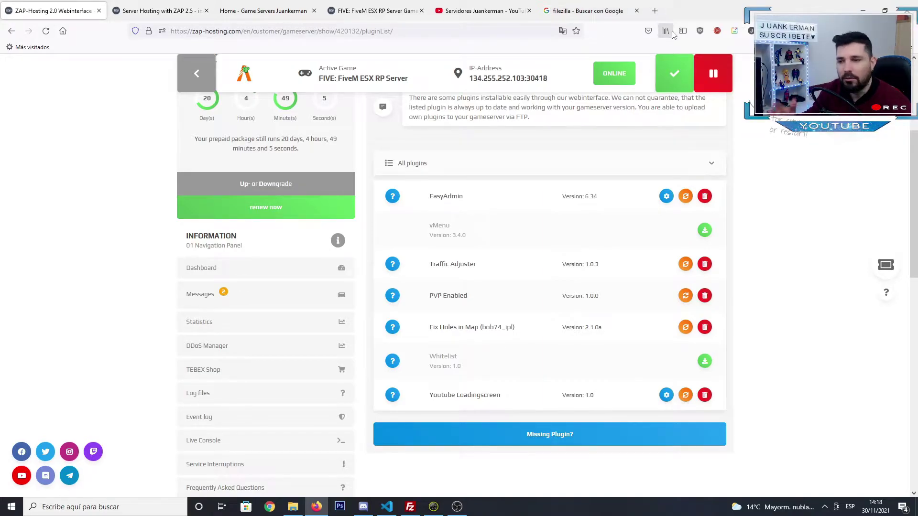
# Open Steam ID Finder at steamid.xyz in a new tab and look up the profiles "perico" and "prueba".
pyautogui.click(656, 10)
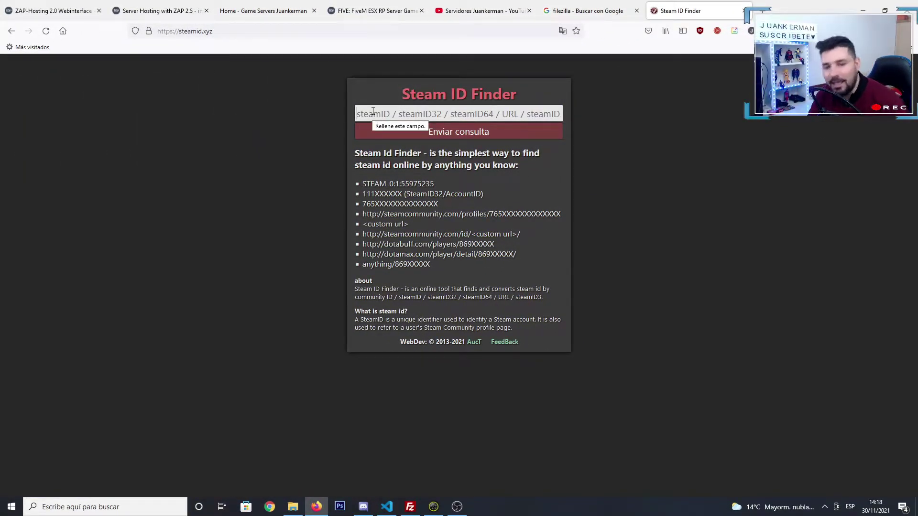
pyautogui.write('perico')
pyautogui.press('Return')
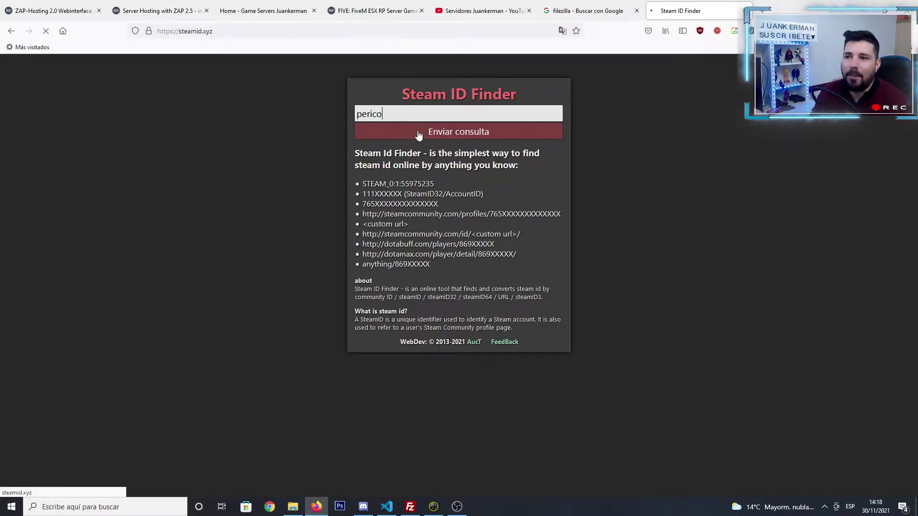
pyautogui.write('prueba')
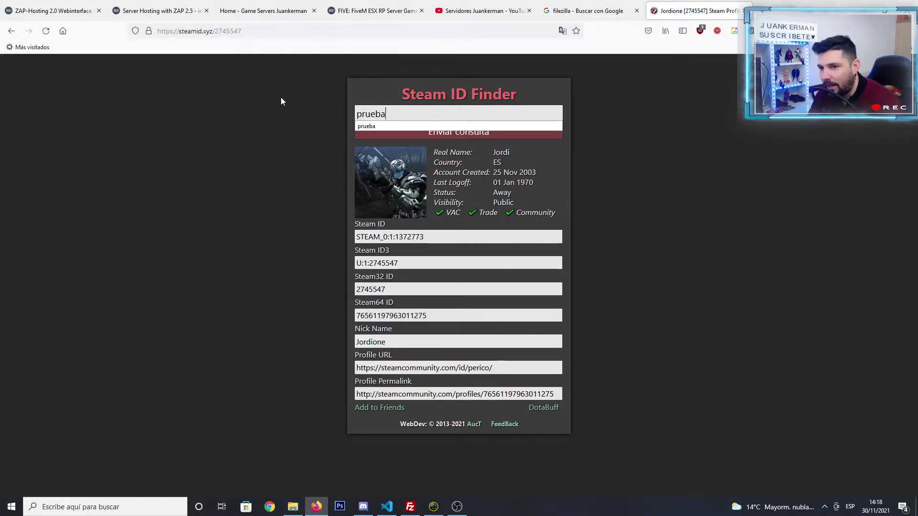
pyautogui.press('Return')
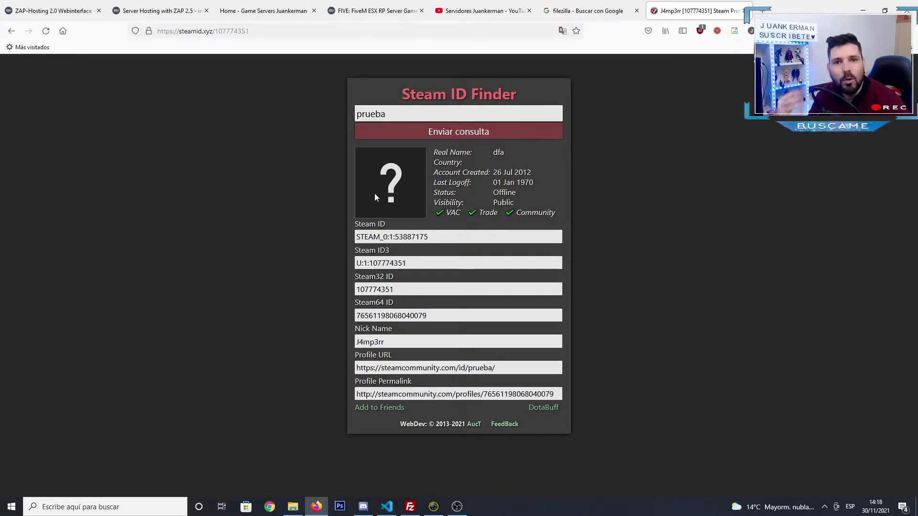
# Bring up the Steam client to view the account profile, and return to Steam ID Finder.
pyautogui.click(825, 507)
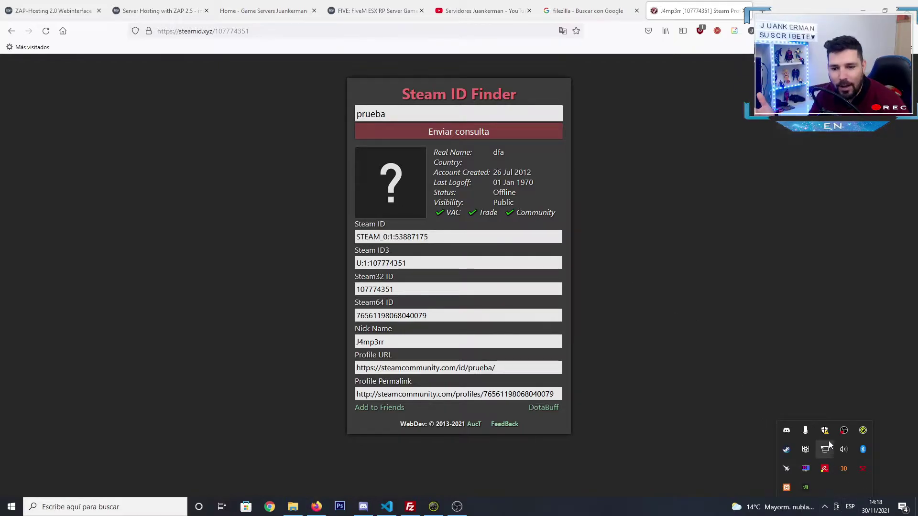
pyautogui.click(786, 449)
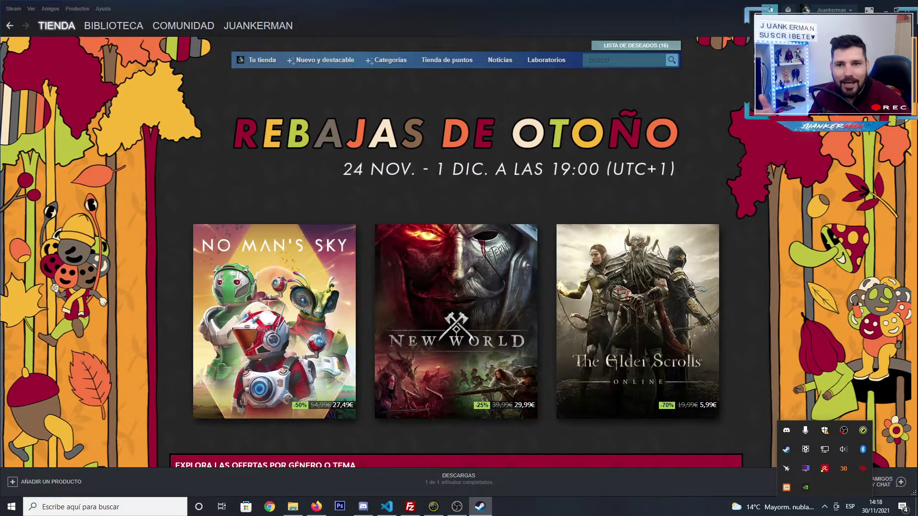
pyautogui.hotkey('alt', 'Tab')
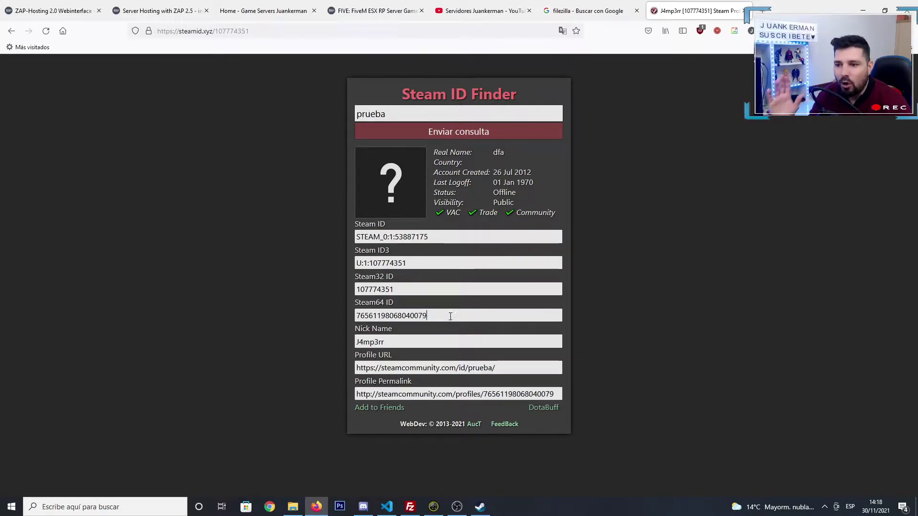
# Copy the Steam64 ID of the profile found in Steam ID Finder.
pyautogui.moveTo(454, 317); pyautogui.dragTo(355, 315)
pyautogui.hotkey('ctrl', 'c')
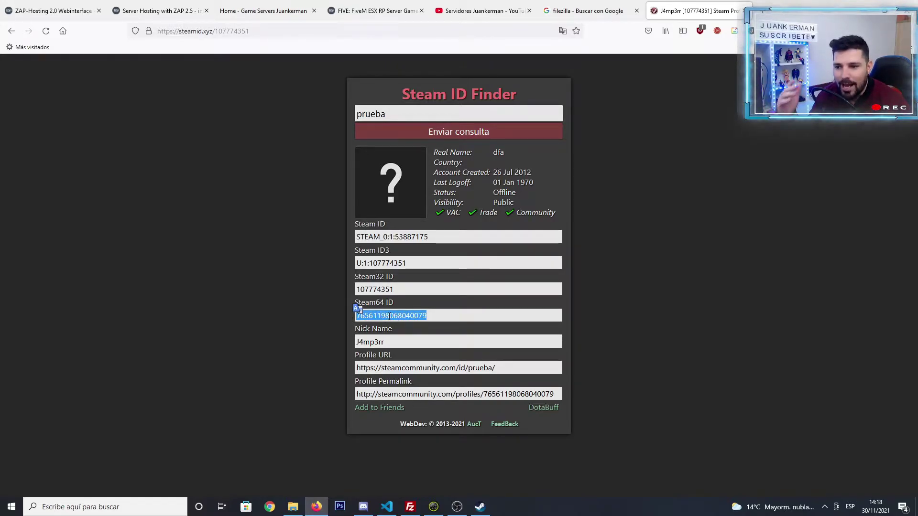
pyautogui.rightClick(389, 316)
pyautogui.click(433, 127)
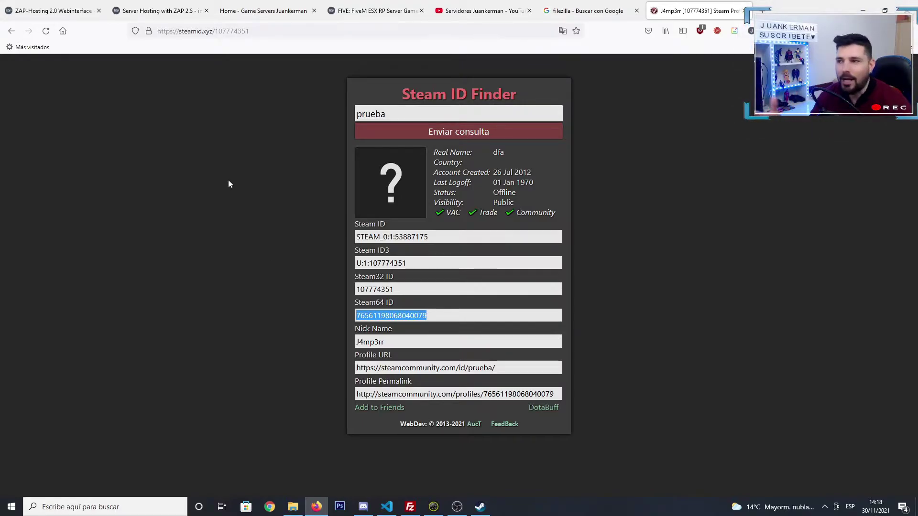
# Open the game server's settings in the ZAP-Hosting interface and find the Admins - Steam64 IDs field.
pyautogui.click(57, 3)
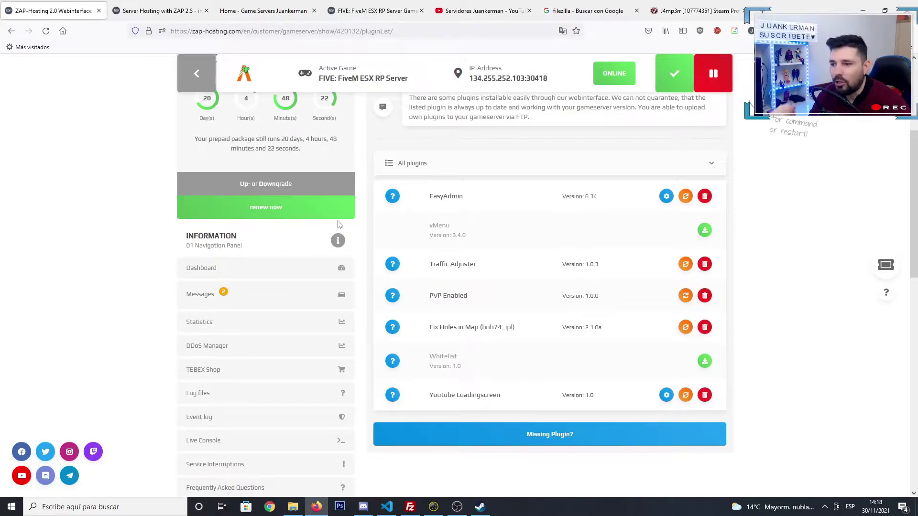
pyautogui.scroll(-4, 334, 227)
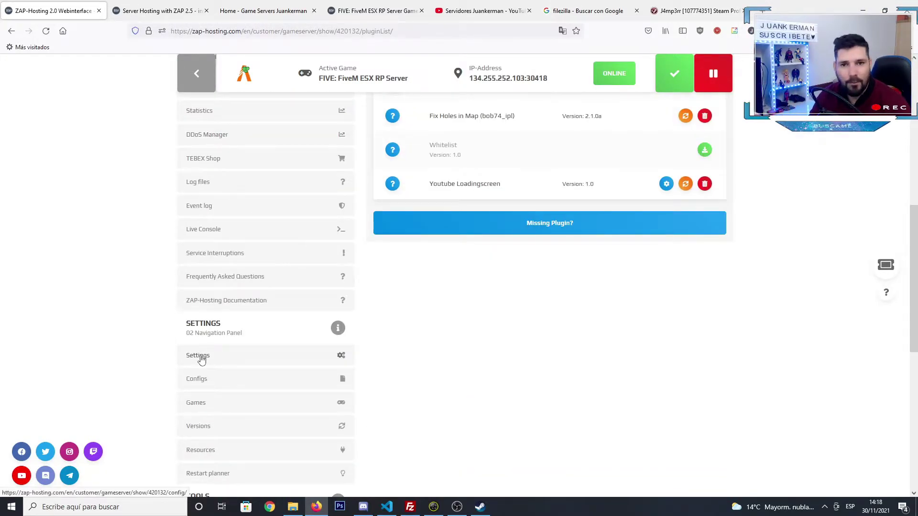
pyautogui.rightClick(79, 303)
pyautogui.click(109, 466)
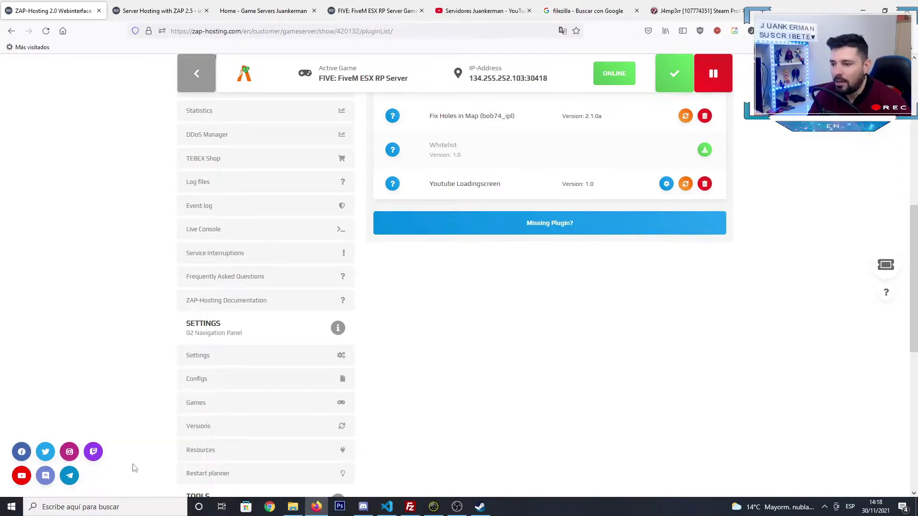
pyautogui.click(215, 364)
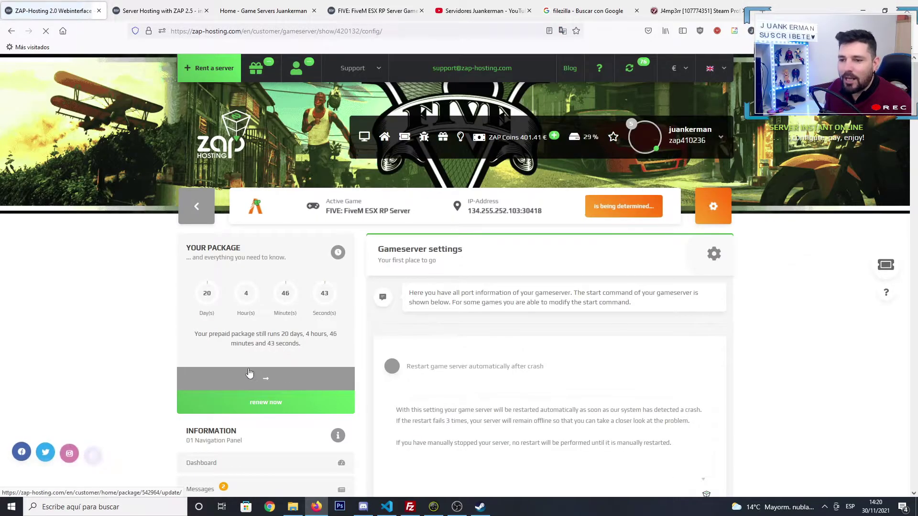
pyautogui.scroll(-10, 482, 324)
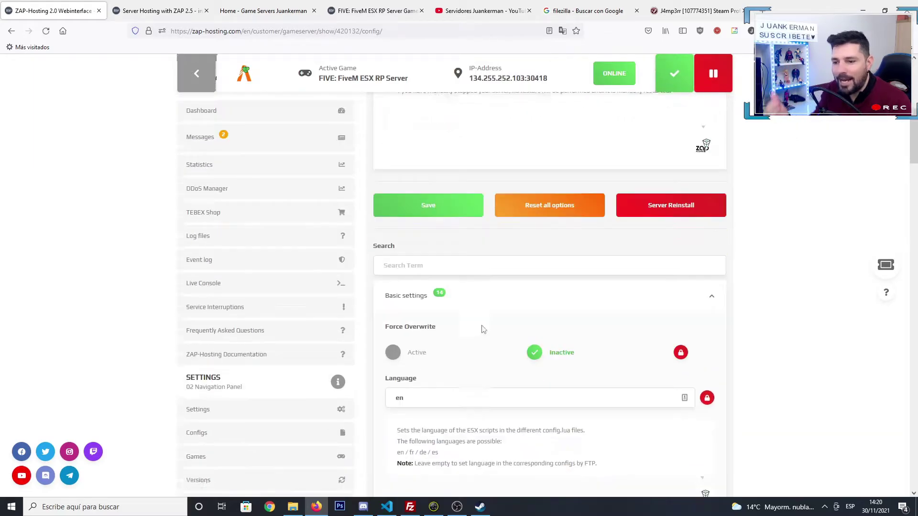
pyautogui.scroll(-7, 485, 319)
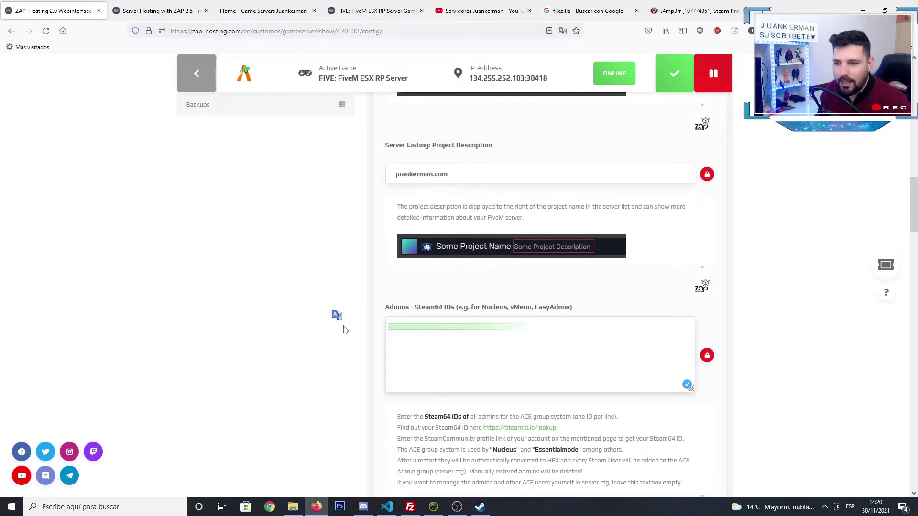
# Copy the Steam64 ID from Steam ID Finder and paste it into the server's Admins - Steam64 IDs field.
pyautogui.click(696, 10)
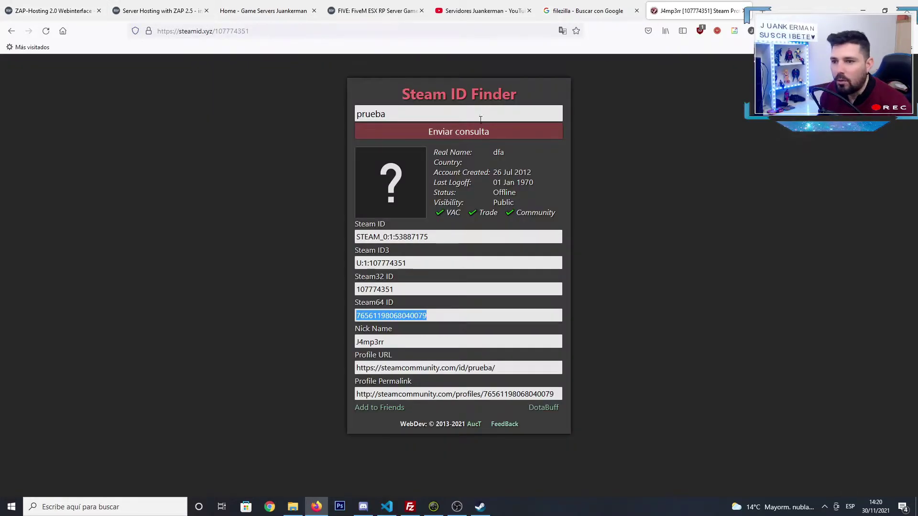
pyautogui.rightClick(395, 320)
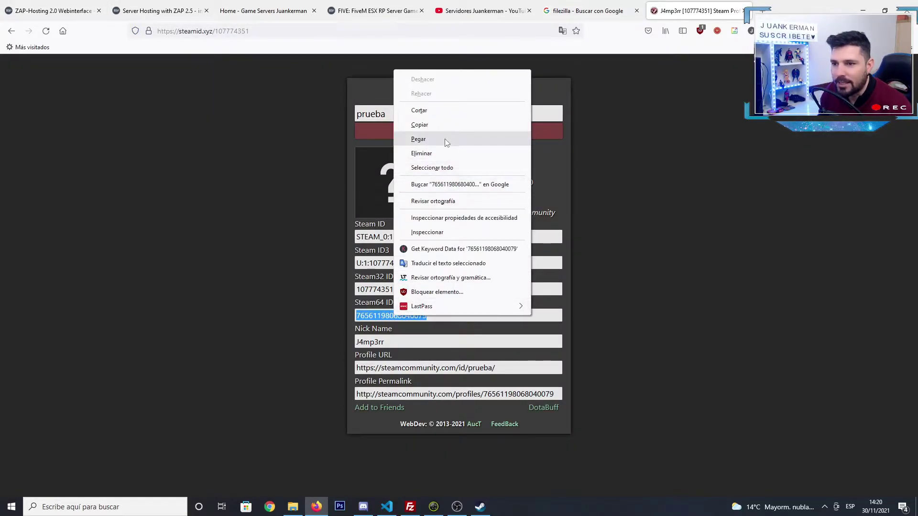
pyautogui.click(417, 125)
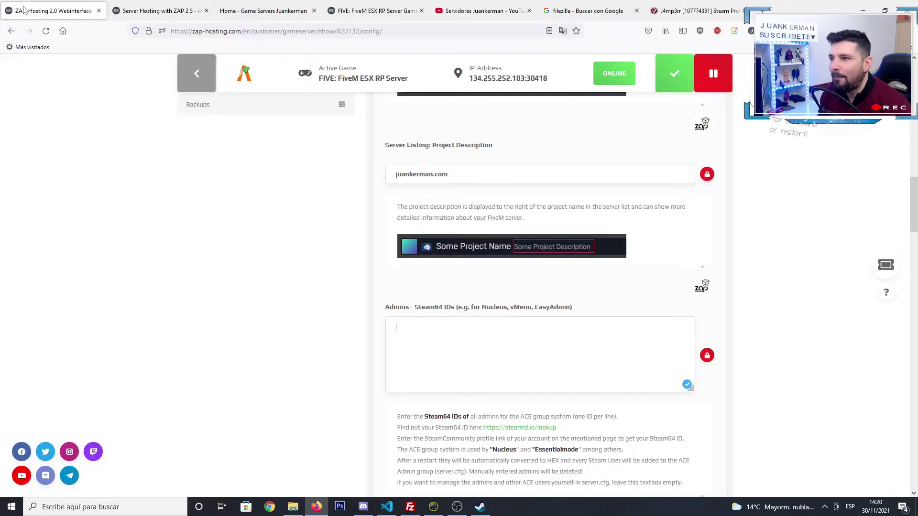
pyautogui.click(50, 11)
pyautogui.hotkey('ctrl', 'v')
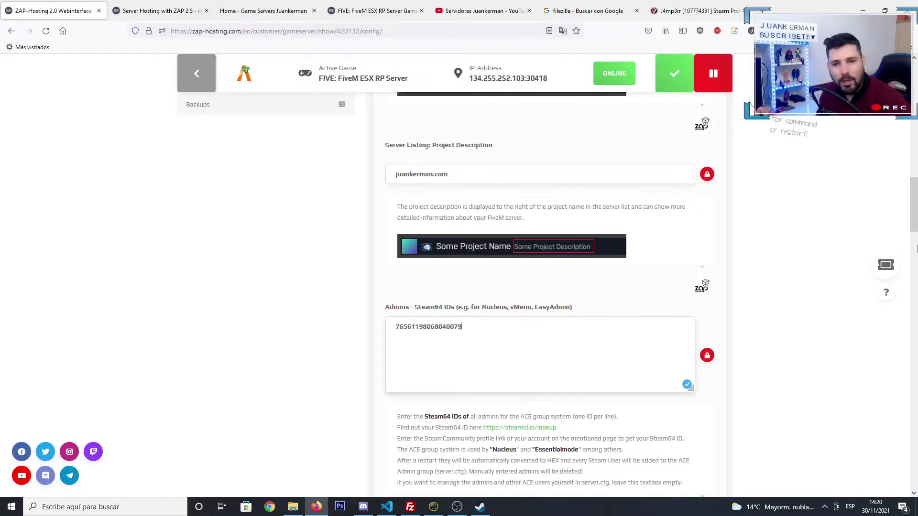
# Look through the server settings down to the save option, and return to the Basic settings section.
pyautogui.scroll(-15, 641, 432)
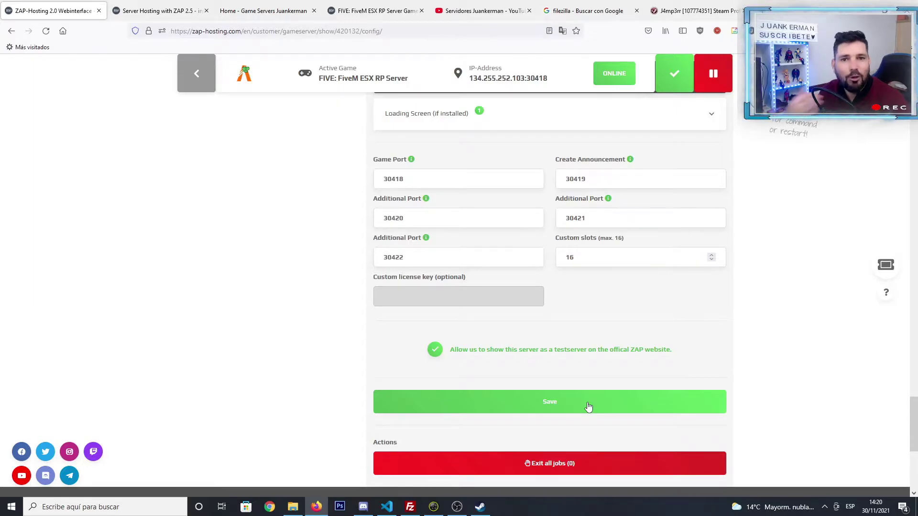
pyautogui.moveTo(911, 399); pyautogui.dragTo(908, 329)
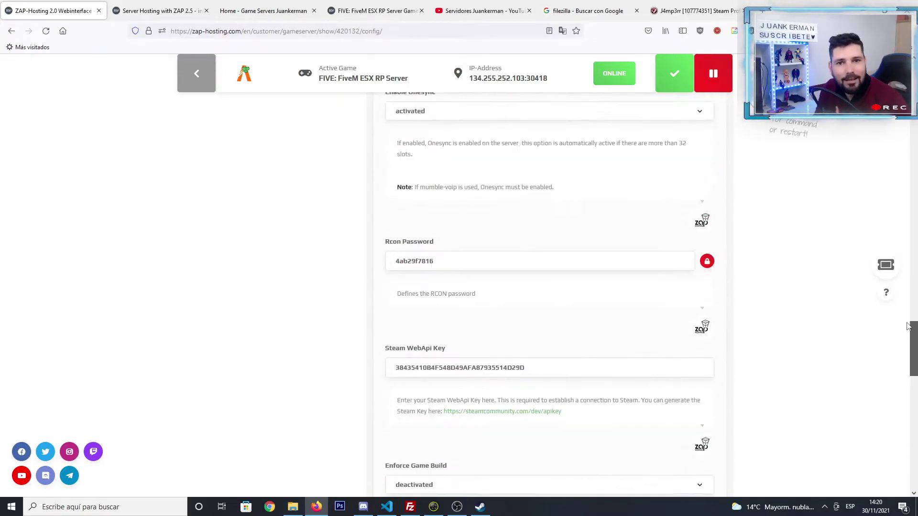
pyautogui.scroll(5, 908, 329)
pyautogui.scroll(4, 633, 316)
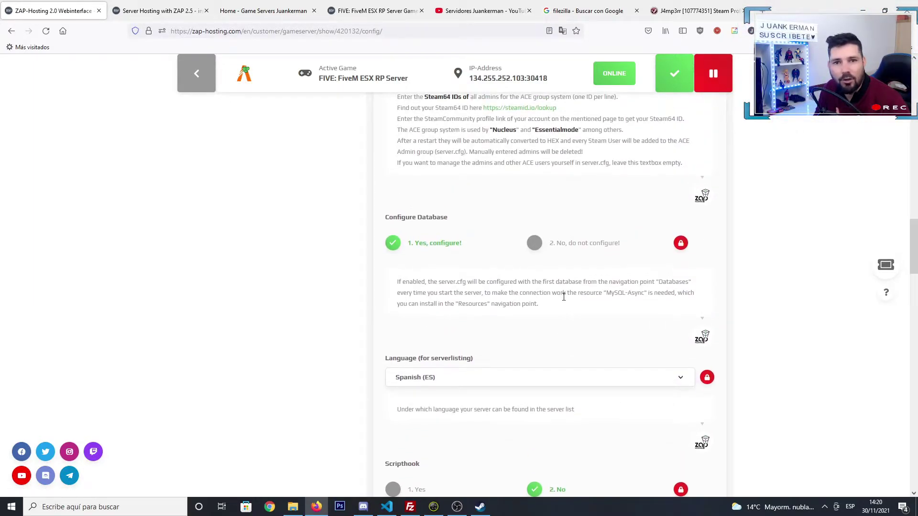
pyautogui.scroll(5, 564, 297)
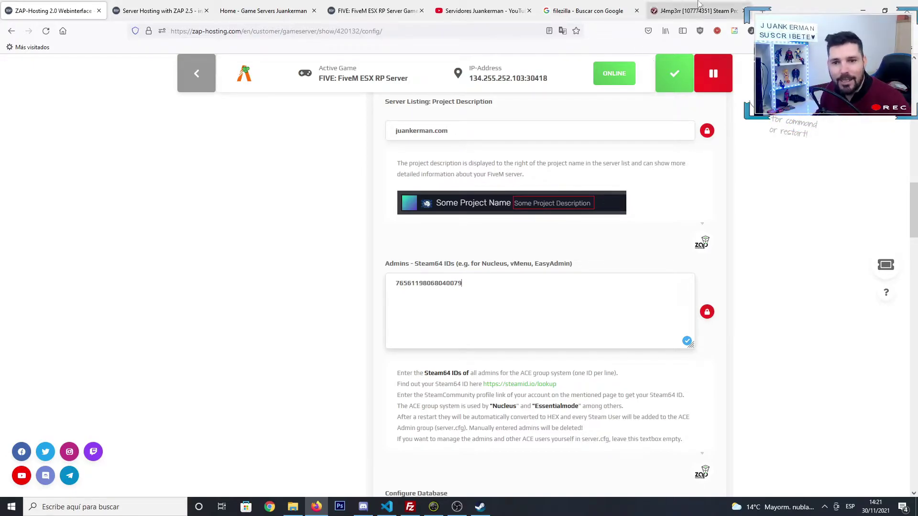
pyautogui.moveTo(913, 206); pyautogui.dragTo(913, 167)
pyautogui.scroll(-4, 459, 287)
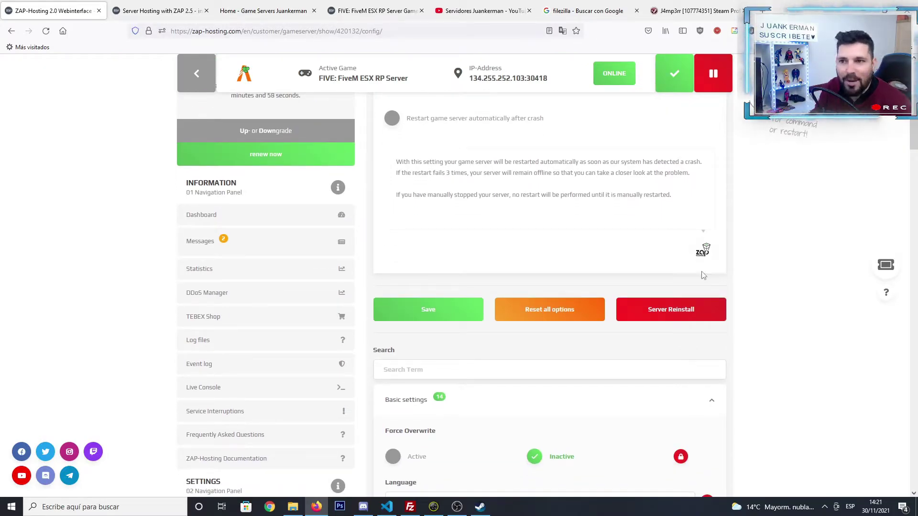
pyautogui.scroll(-7, 430, 271)
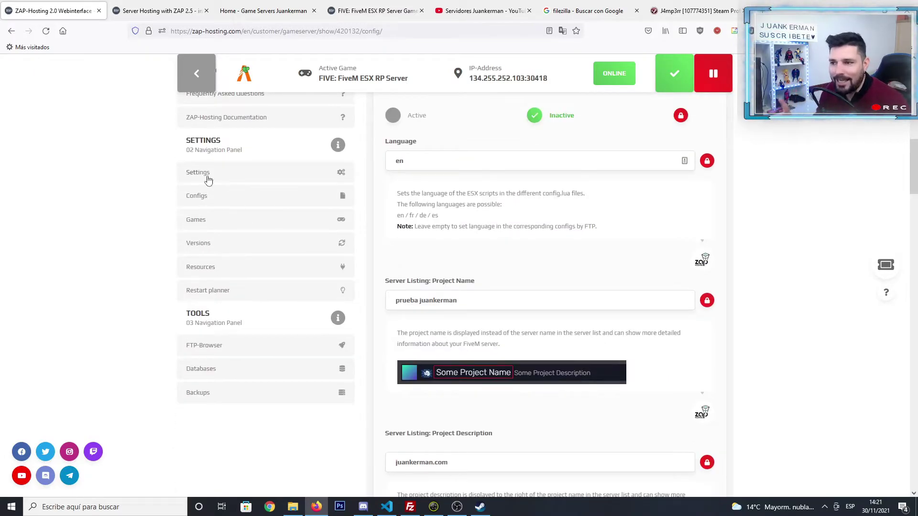
# Reopen the game server's Settings page without saving the admin entry, and go to the Force Overwrite option.
pyautogui.rightClick(113, 181)
pyautogui.click(193, 188)
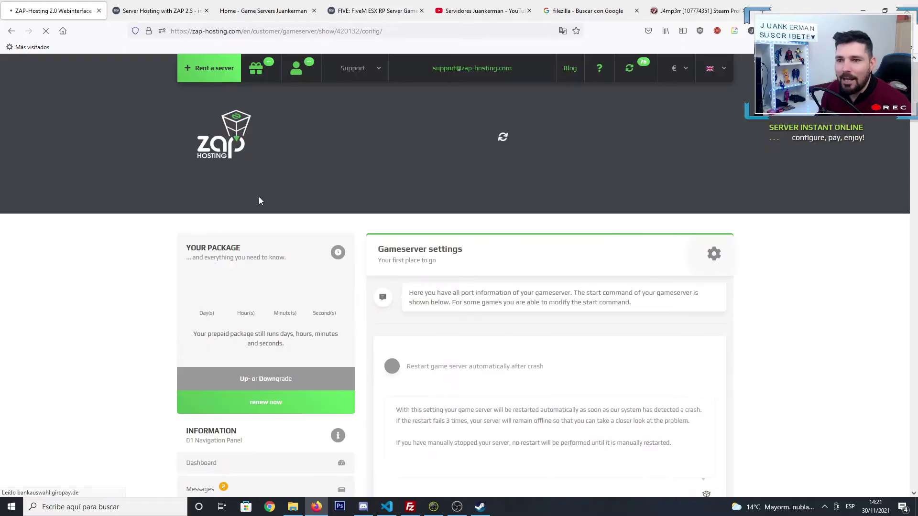
pyautogui.scroll(-7, 363, 249)
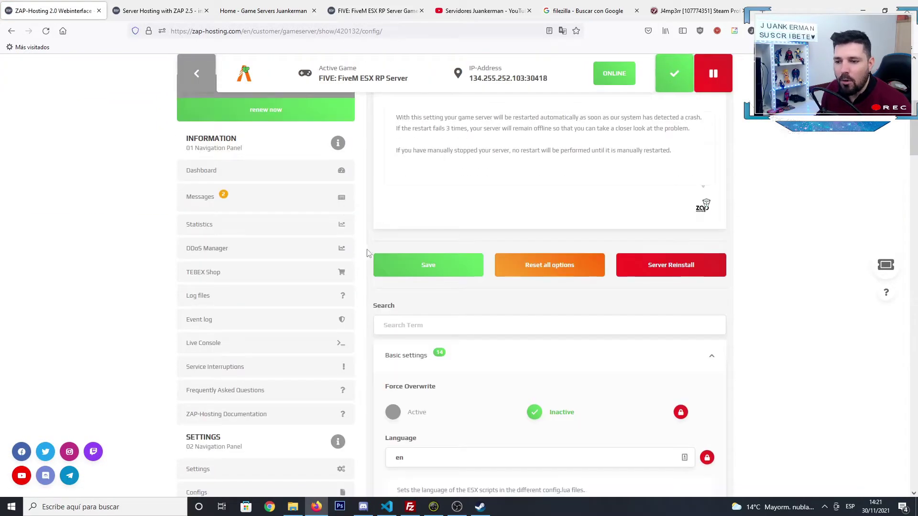
pyautogui.scroll(-1, 420, 306)
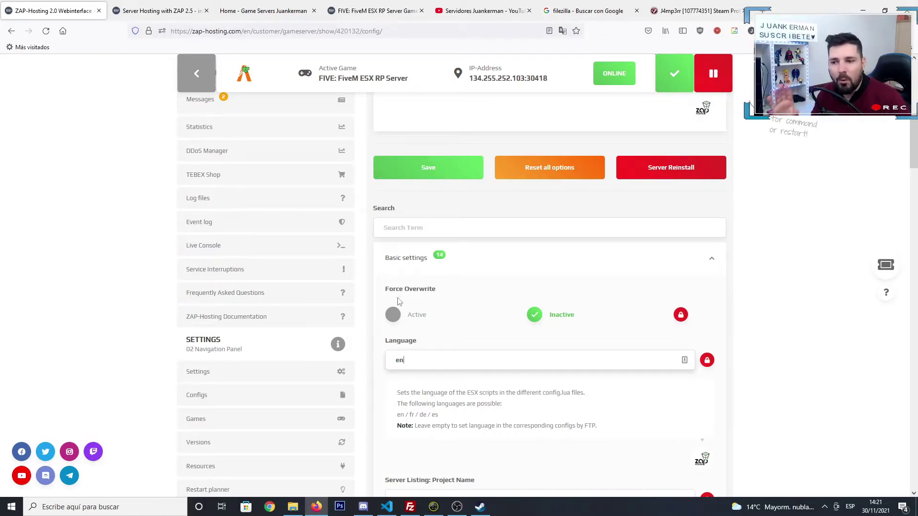
# Switch Force Overwrite to Active and back to Inactive to demonstrate the option.
pyautogui.click(393, 315)
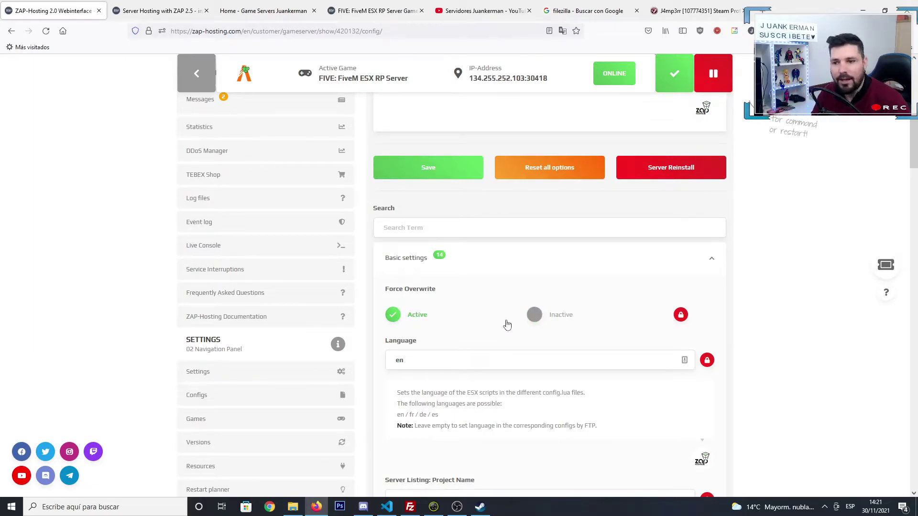
pyautogui.click(534, 315)
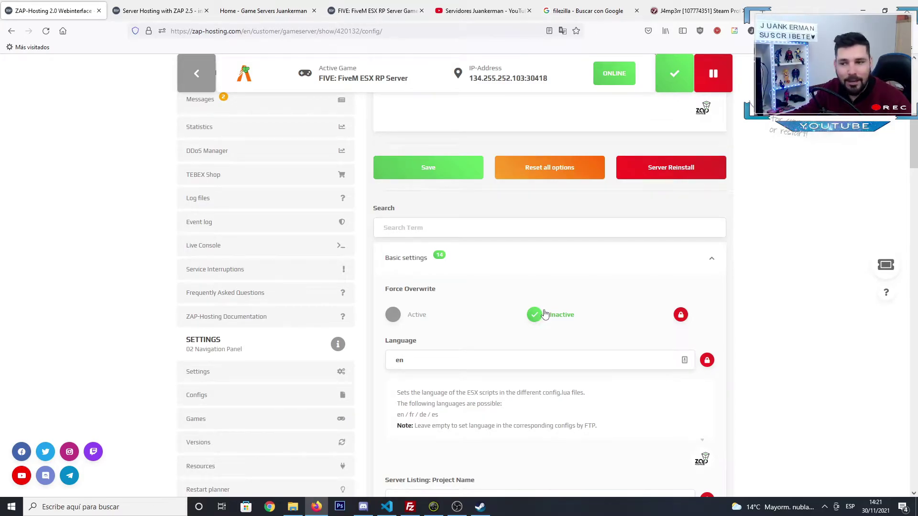
pyautogui.click(393, 315)
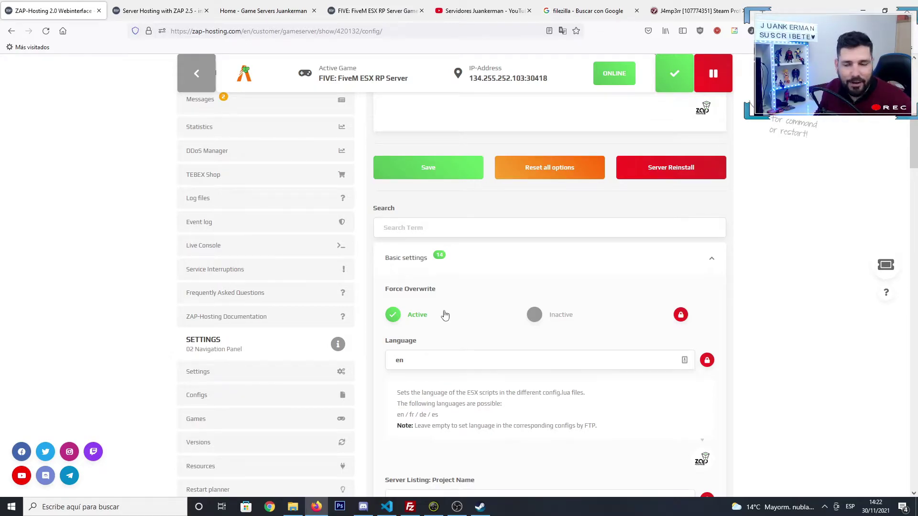
pyautogui.click(533, 314)
# Review the language, project name, project description and admin ID fields, checking the Steam64 ID source in Steam ID Finder.
pyautogui.scroll(-3, 571, 303)
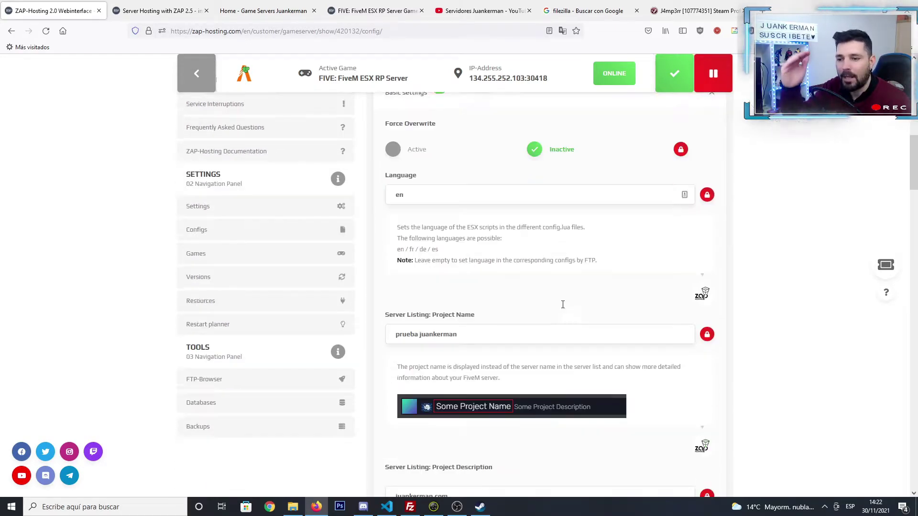
pyautogui.scroll(-2, 562, 309)
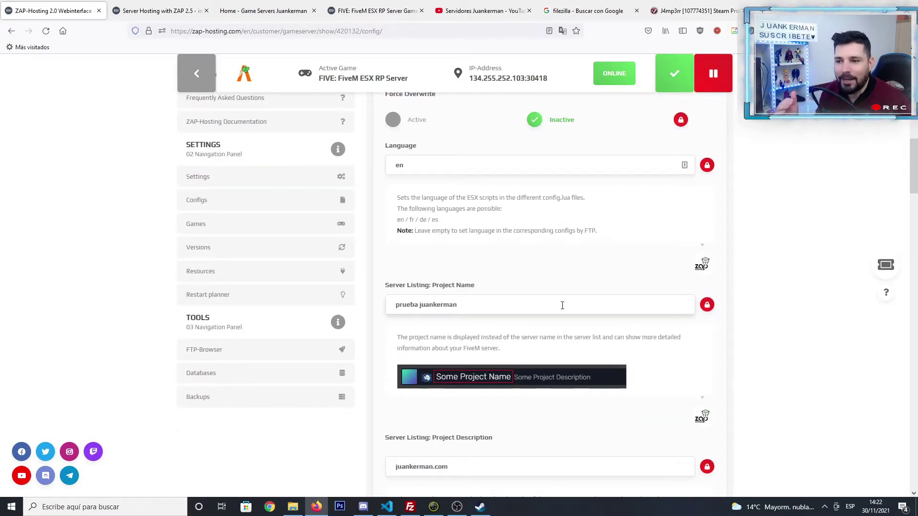
pyautogui.click(501, 311)
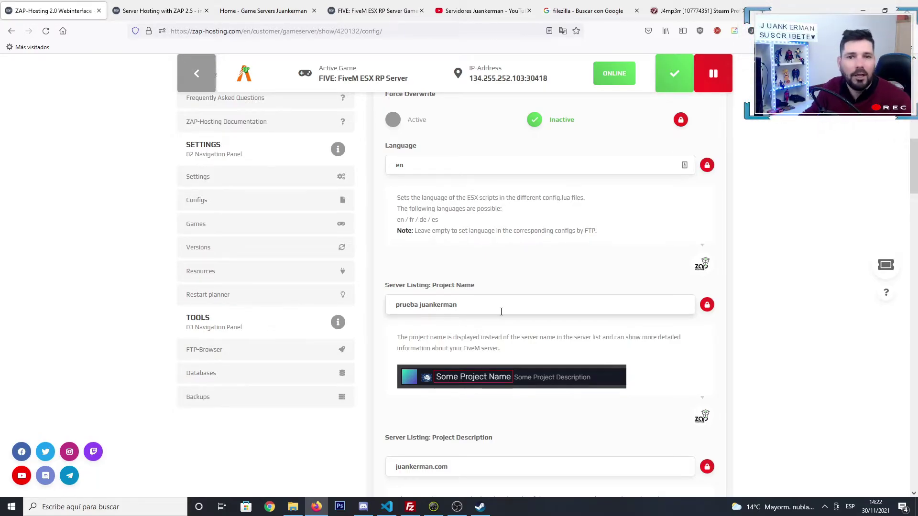
pyautogui.click(501, 311)
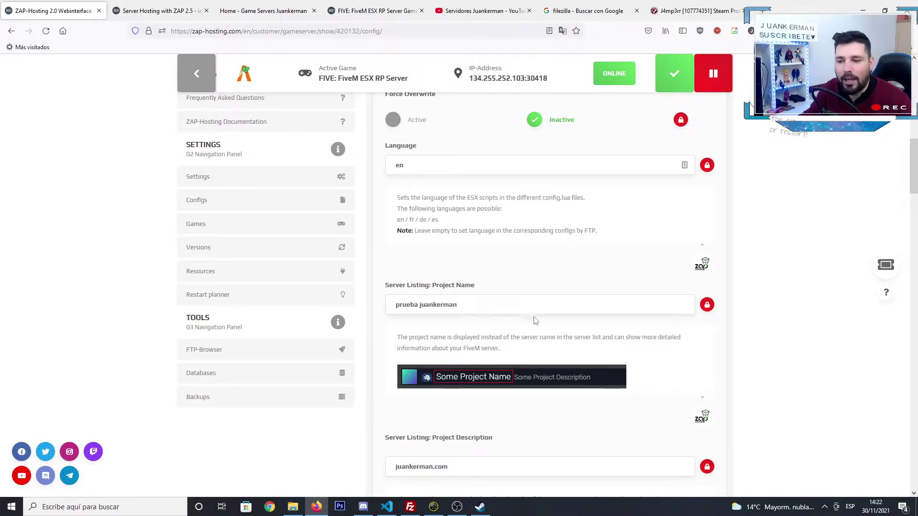
pyautogui.scroll(-2, 570, 354)
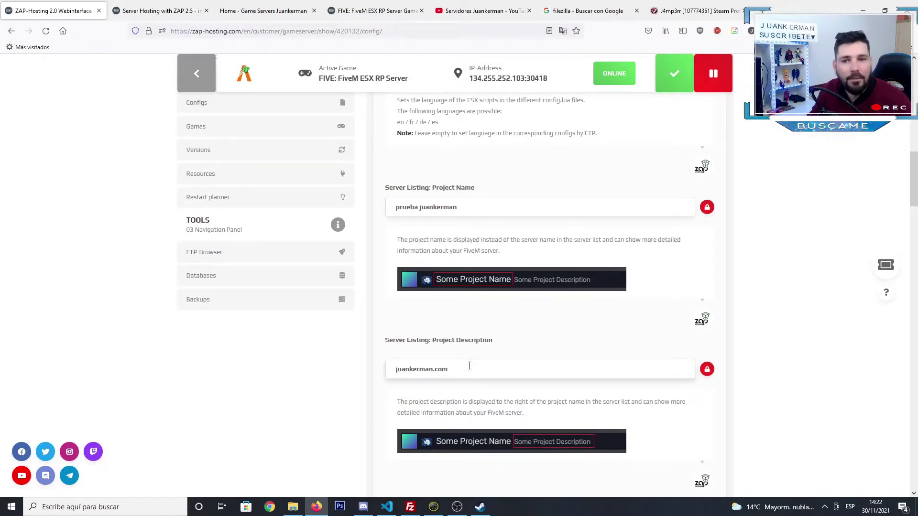
pyautogui.scroll(-4, 470, 365)
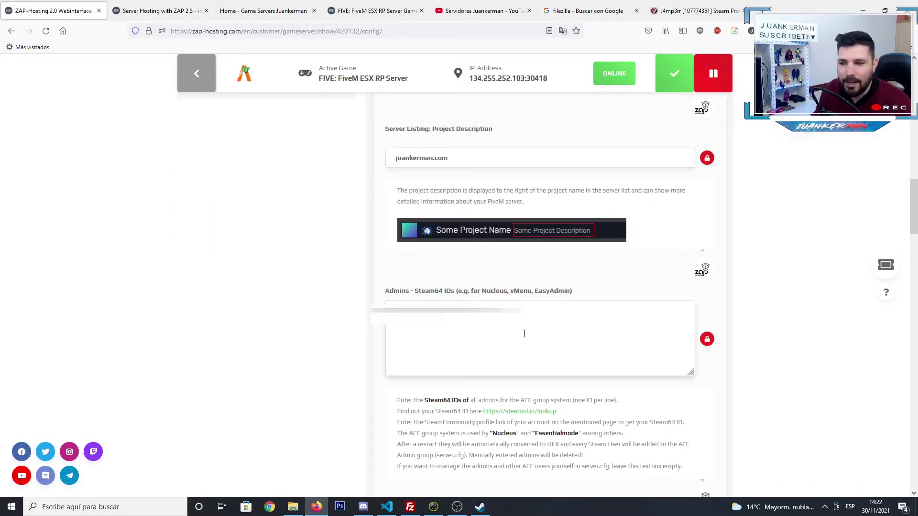
pyautogui.click(693, 11)
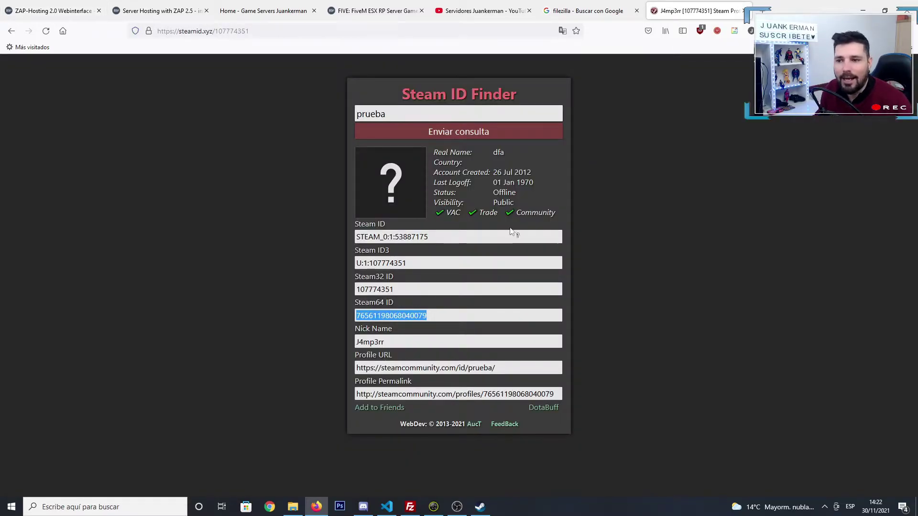
pyautogui.click(52, 11)
# Set the server listing language to Spanish (ES).
pyautogui.scroll(-8, 374, 217)
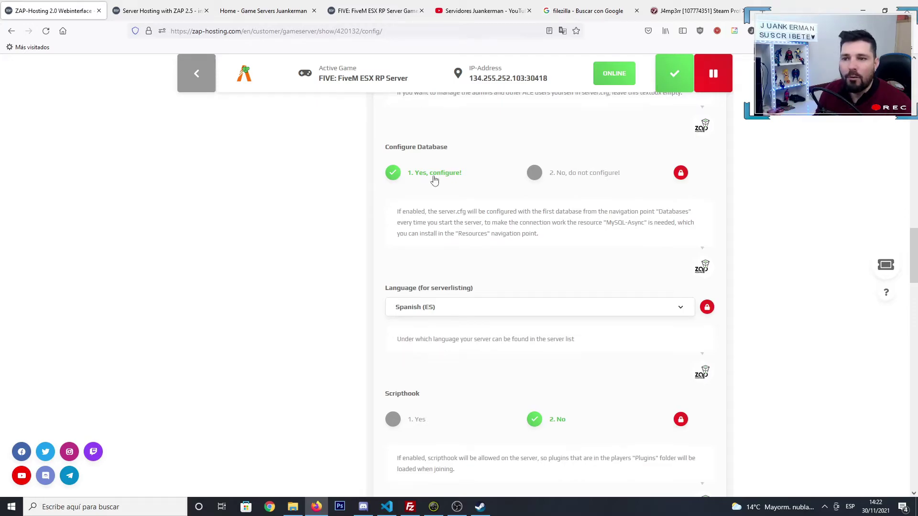
pyautogui.scroll(-2, 506, 225)
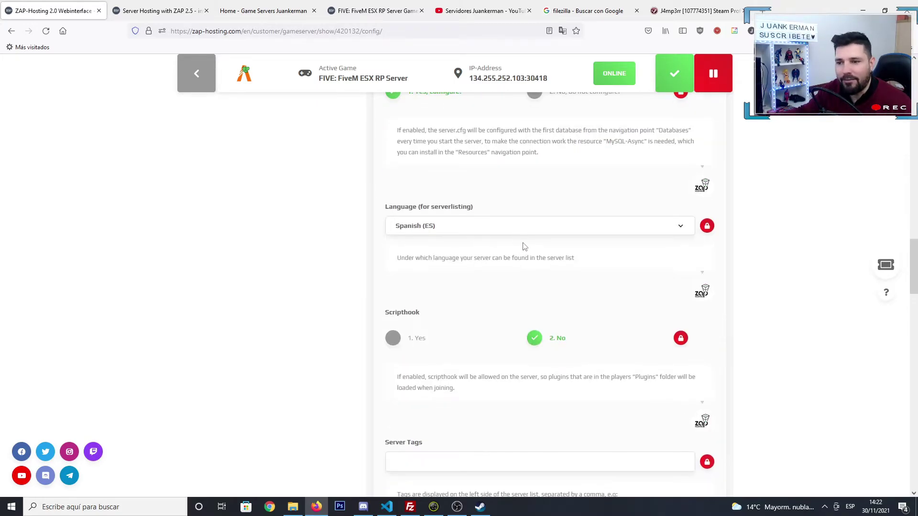
pyautogui.click(443, 232)
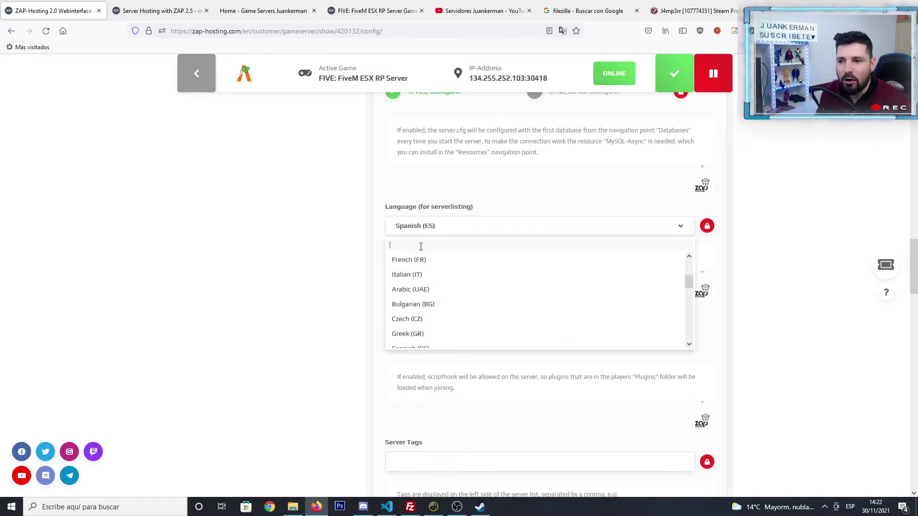
pyautogui.scroll(-5, 410, 247)
pyautogui.scroll(3, 421, 237)
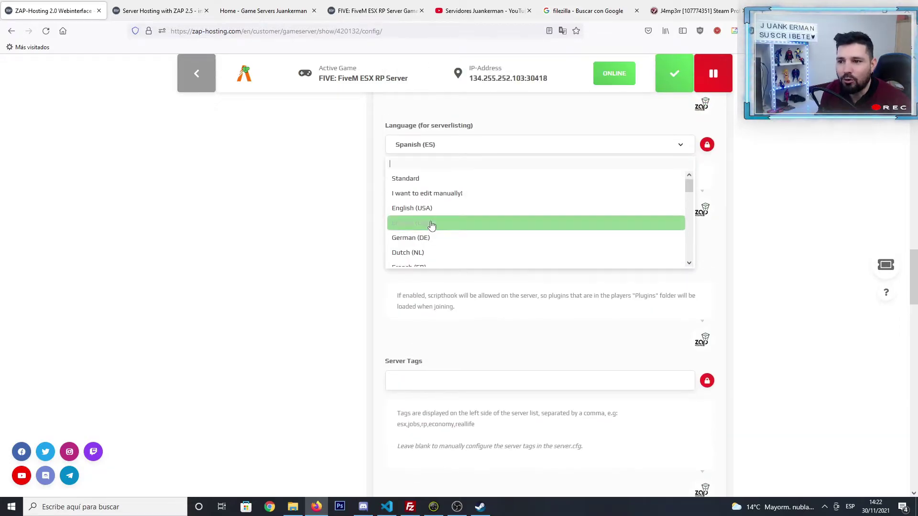
pyautogui.write('sp')
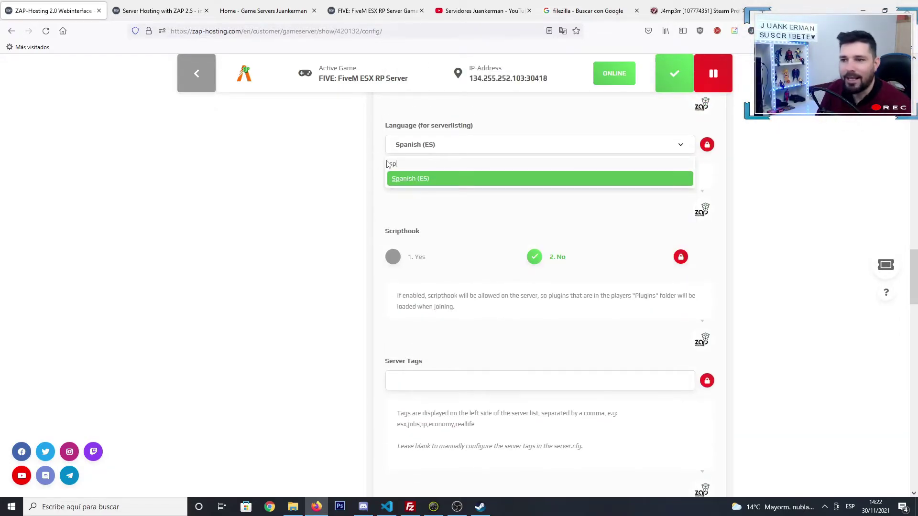
pyautogui.click(406, 180)
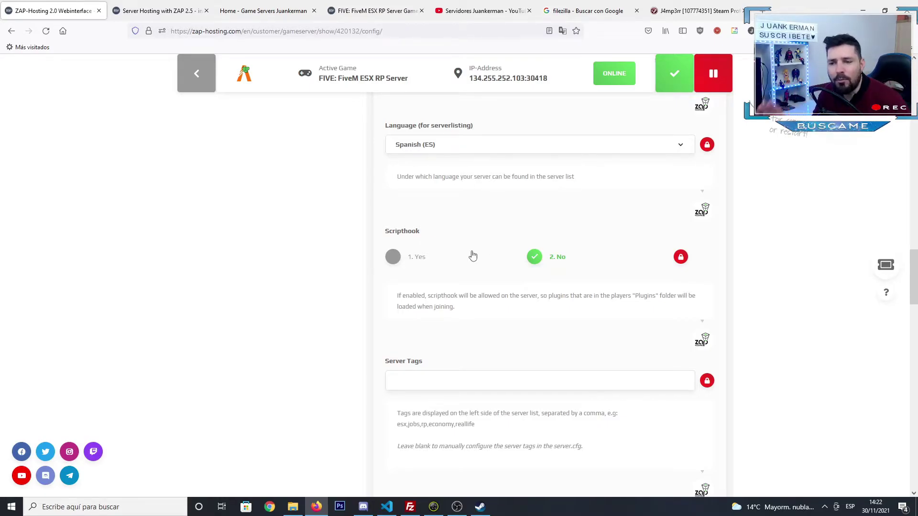
# Enter "español, españa, servidores juankerman," as the server tags.
pyautogui.click(424, 384)
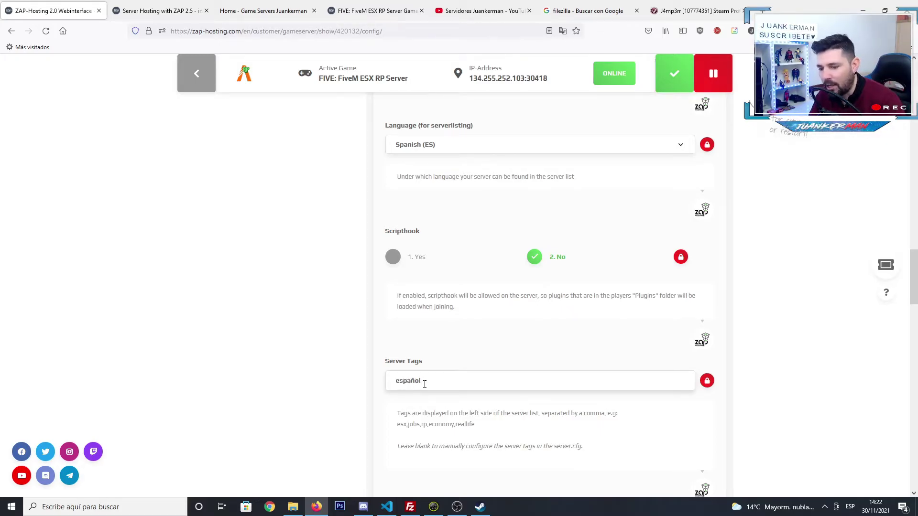
pyautogui.write(',españa')
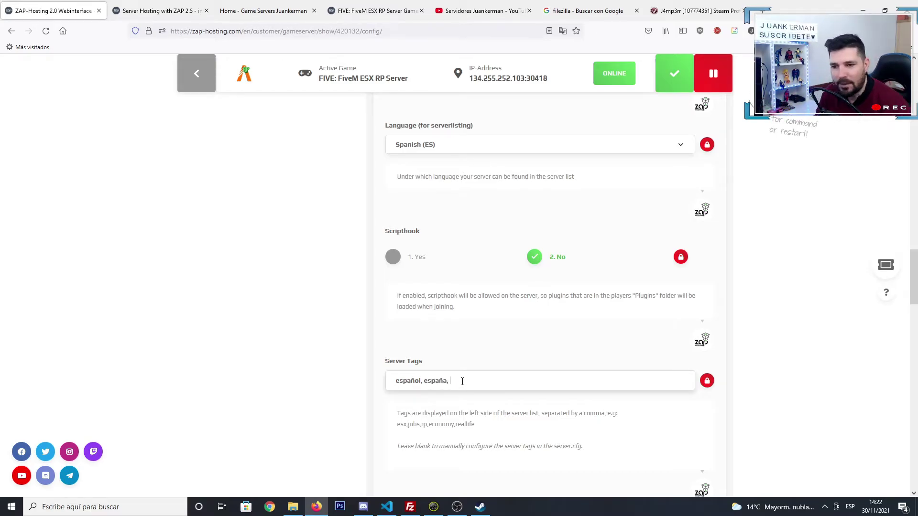
pyautogui.write(', servidores juankerman,')
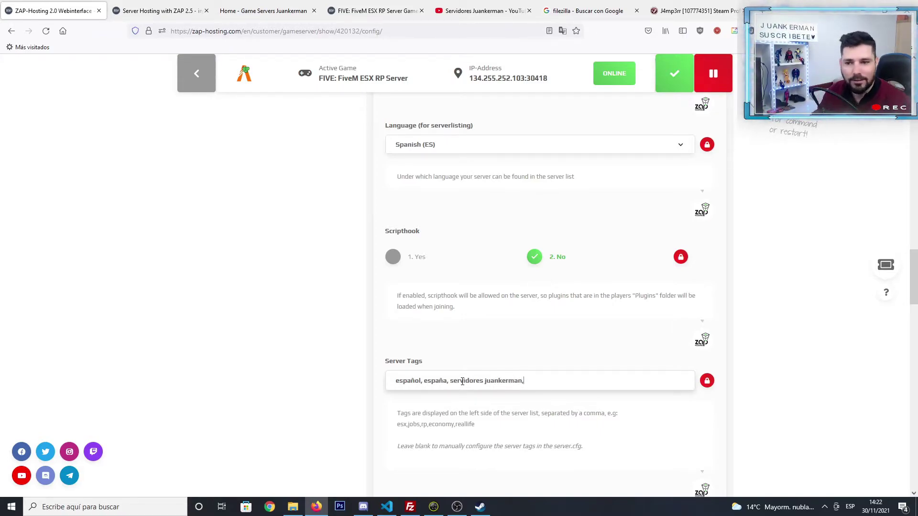
# Review the gametype, Onesync, Rcon password and Steam WebApi Key settings, highlighting the API key field.
pyautogui.scroll(-5, 584, 269)
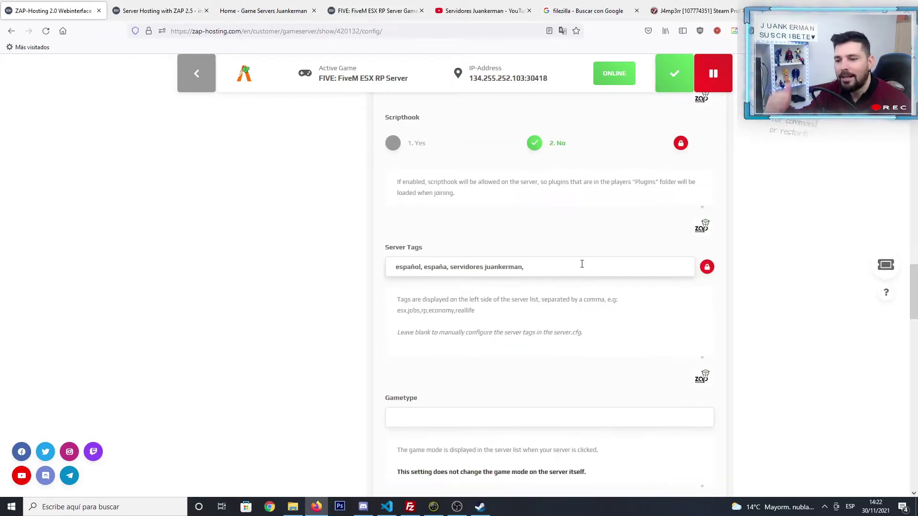
pyautogui.scroll(-2, 506, 297)
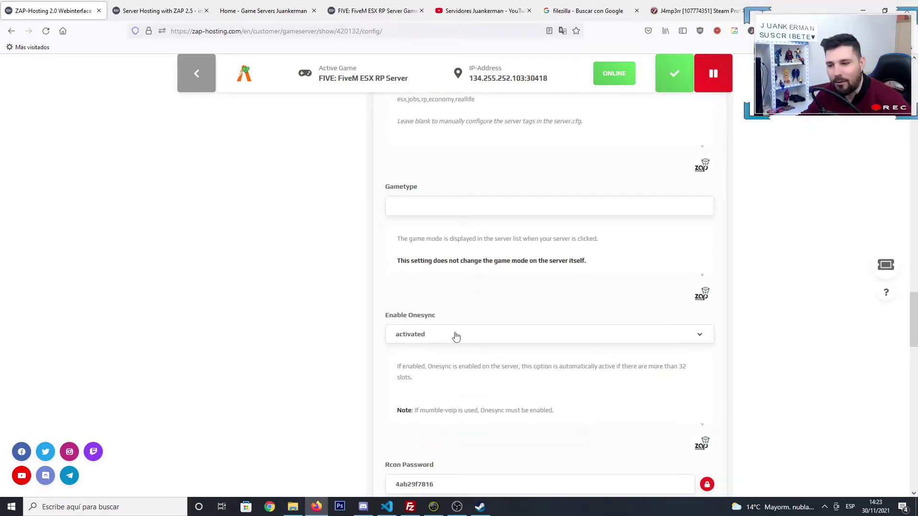
pyautogui.scroll(-2, 492, 308)
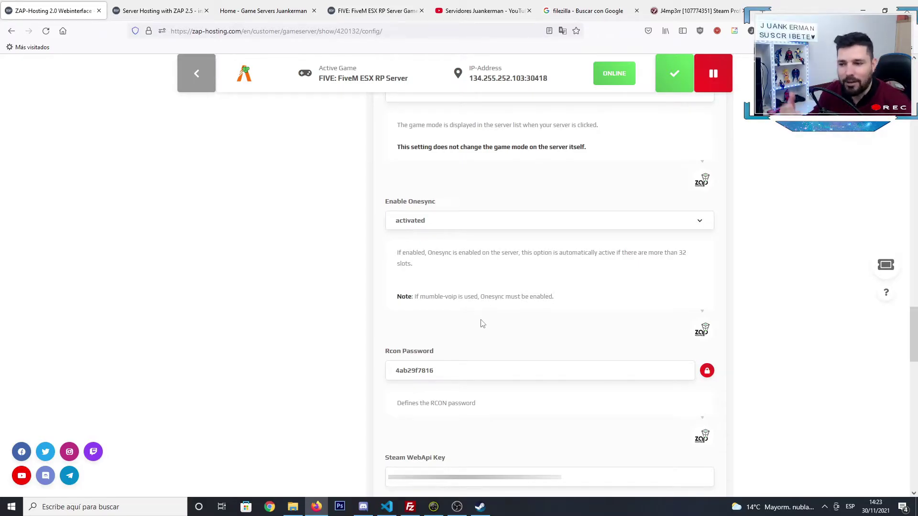
pyautogui.scroll(-4, 490, 311)
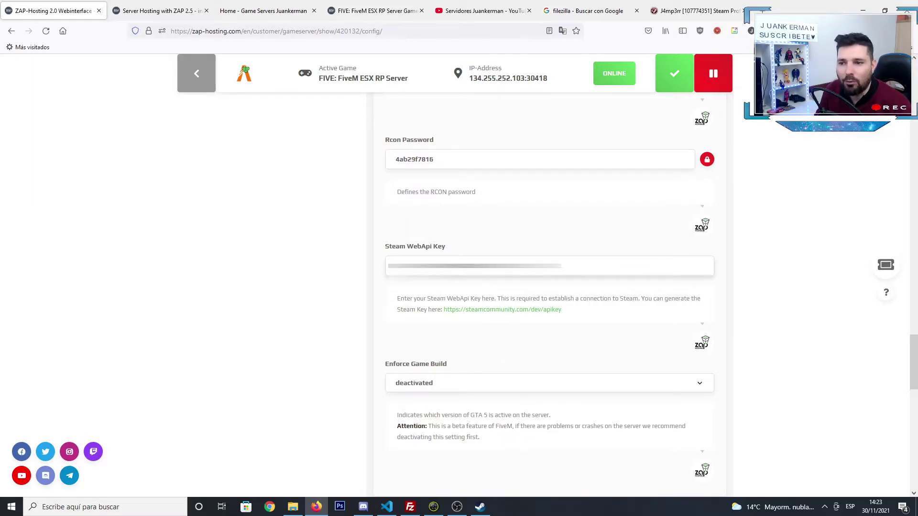
pyautogui.doubleClick(386, 266)
pyautogui.click(312, 266)
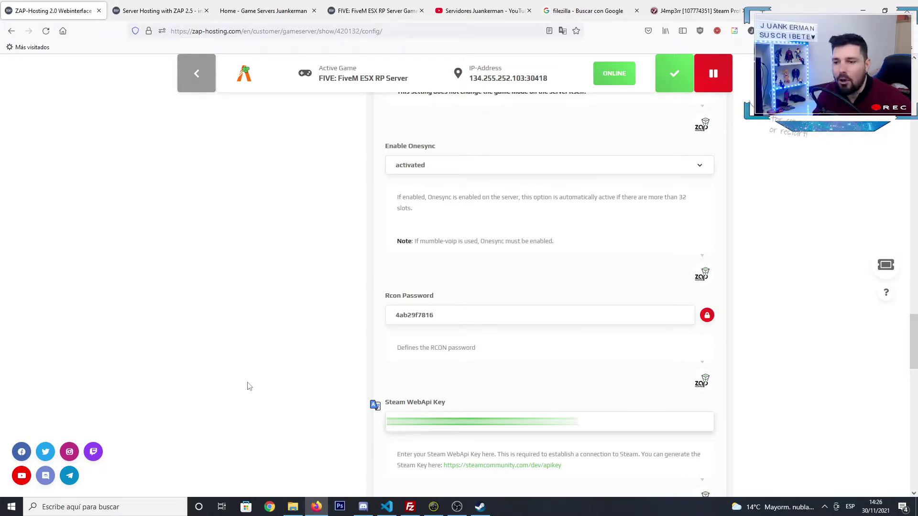
# Open the linked Steam Web API key page in a new tab, get the account's API key and paste it for the Steam WebApi Key field.
pyautogui.rightClick(483, 471)
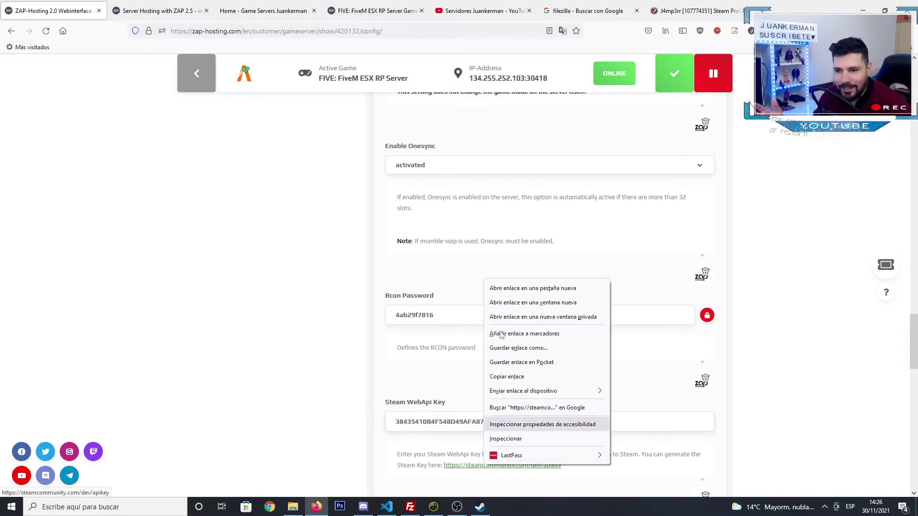
pyautogui.click(509, 288)
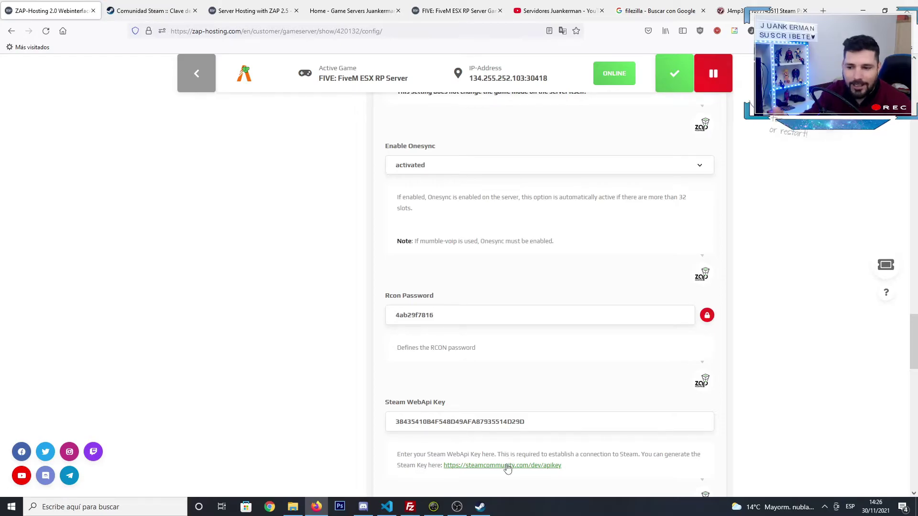
pyautogui.click(165, 10)
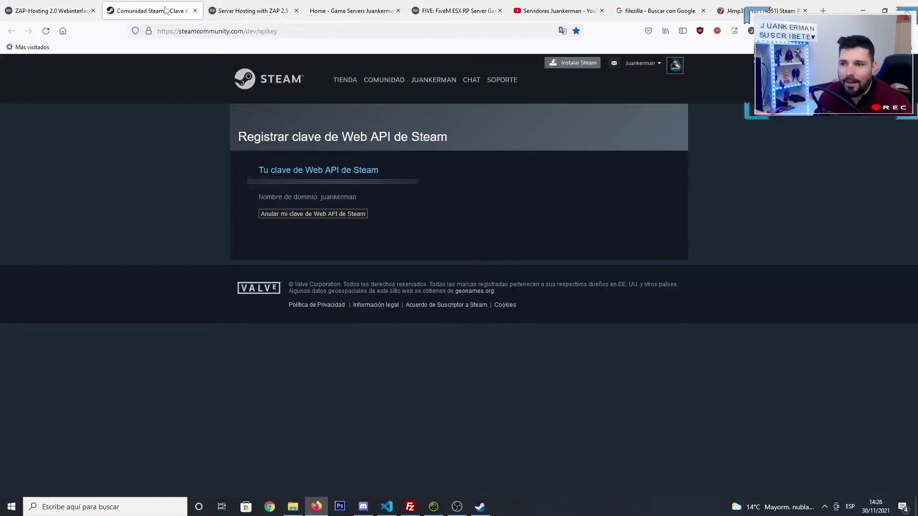
pyautogui.moveTo(436, 184); pyautogui.dragTo(249, 181)
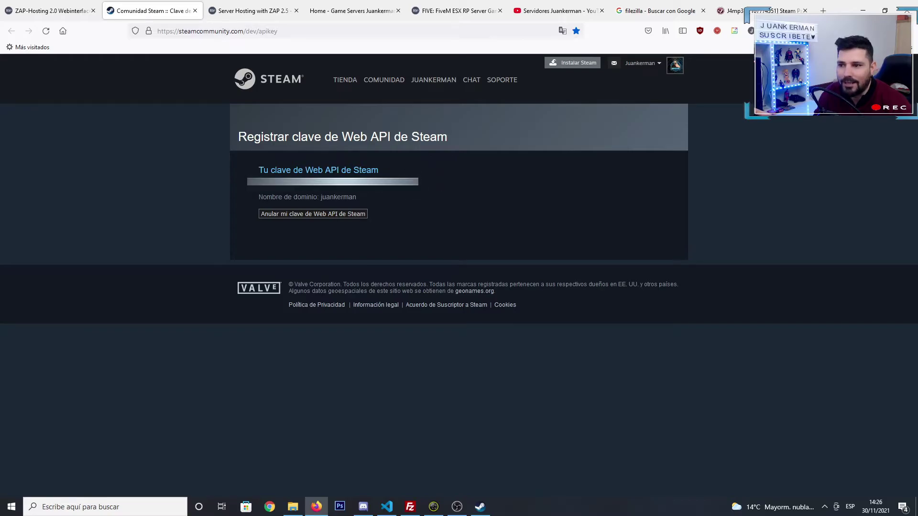
pyautogui.click(204, 177)
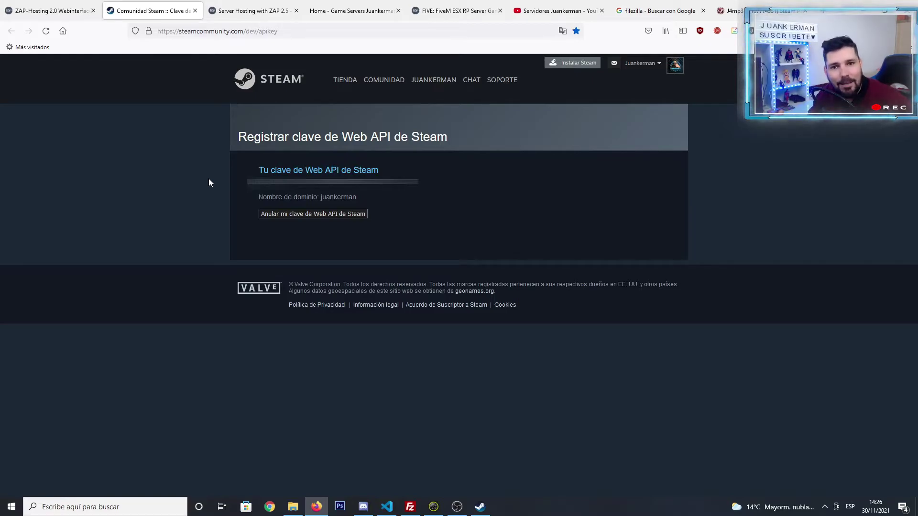
pyautogui.click(480, 507)
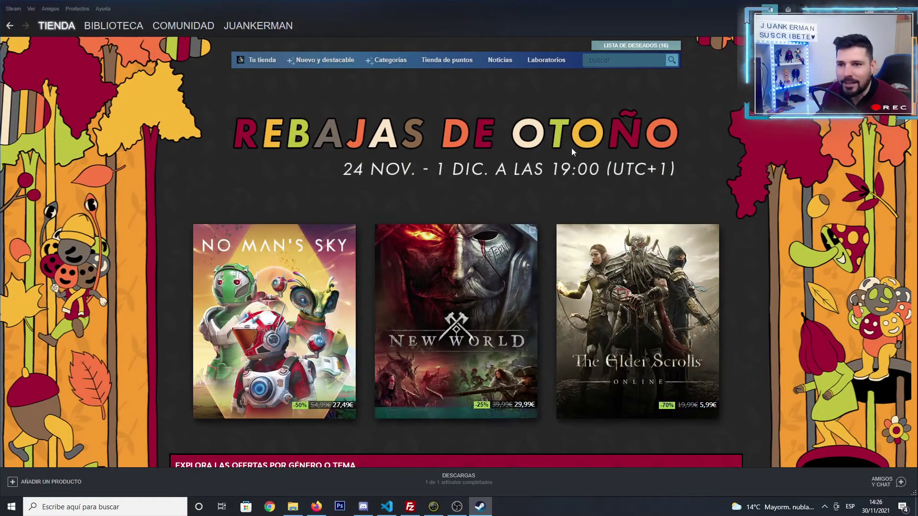
pyautogui.click(480, 507)
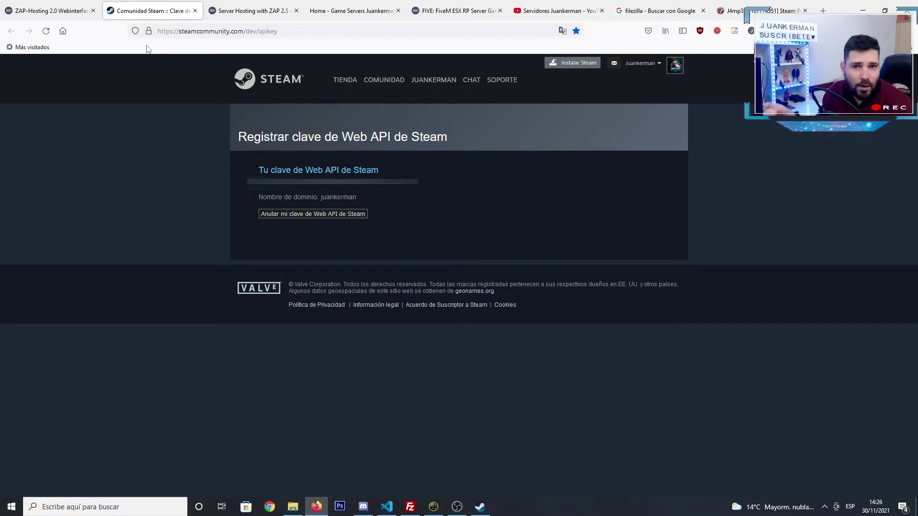
pyautogui.click(48, 11)
pyautogui.hotkey('ctrl', 'v')
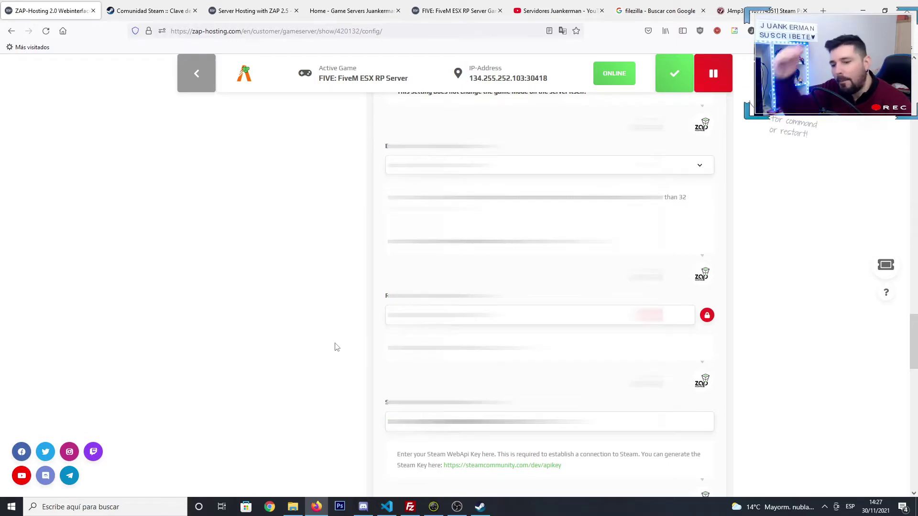
# Expand the EasyAdmin settings and set the EasyAdmin language to es.
pyautogui.scroll(-3, 334, 346)
pyautogui.scroll(-3, 339, 345)
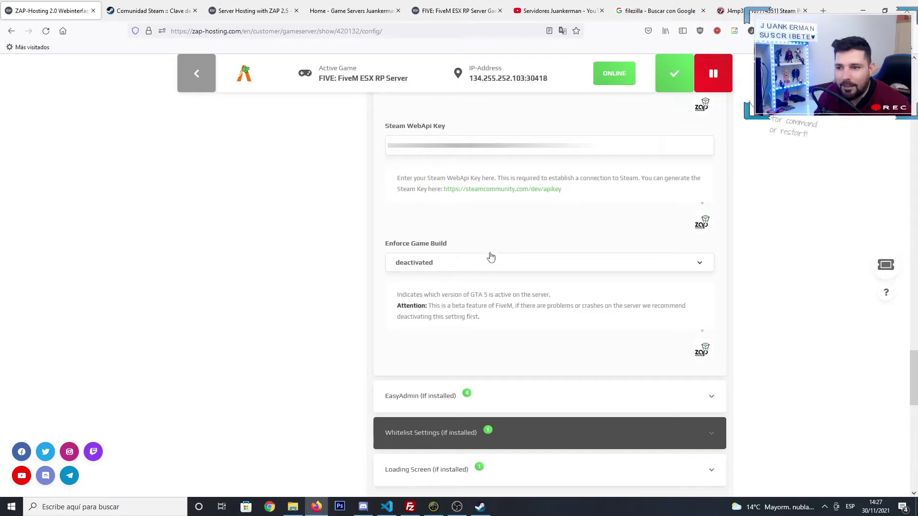
pyautogui.scroll(-3, 489, 260)
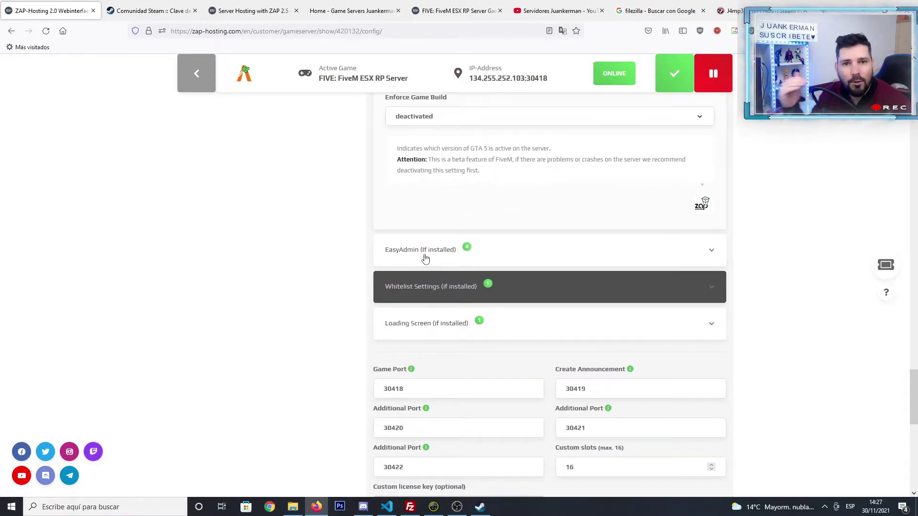
pyautogui.click(425, 258)
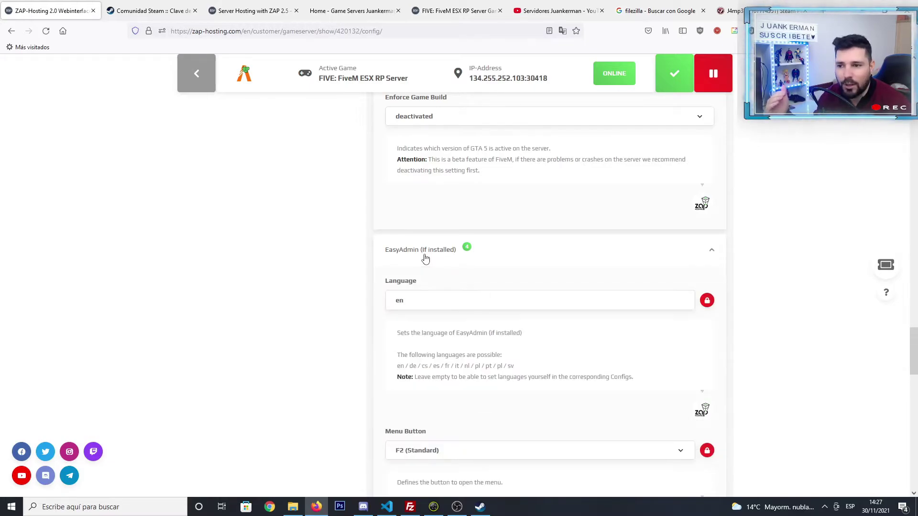
pyautogui.click(434, 300)
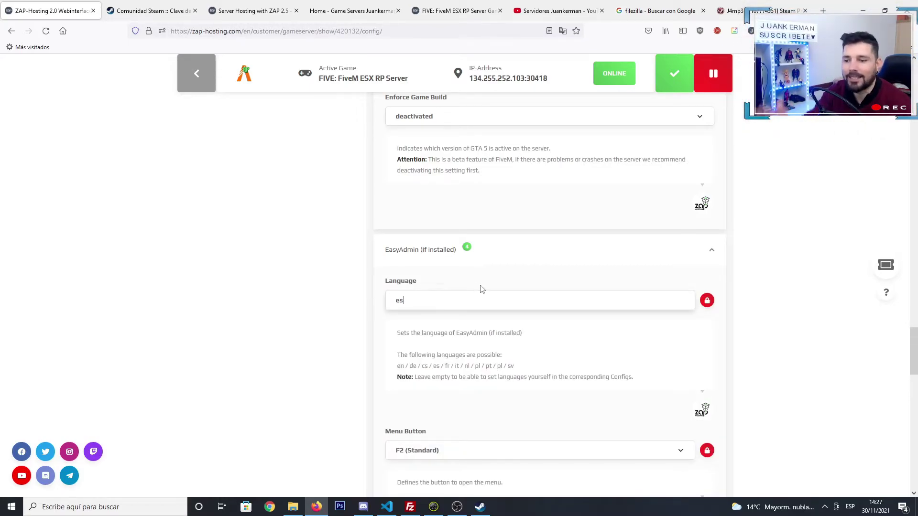
# Set the EasyAdmin menu button to F7.
pyautogui.scroll(-3, 482, 289)
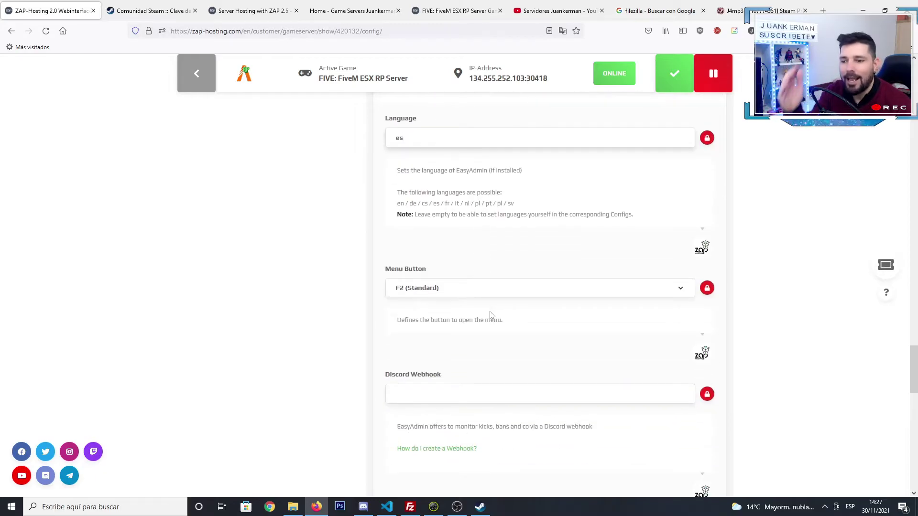
pyautogui.click(468, 300)
pyautogui.scroll(-3, 418, 369)
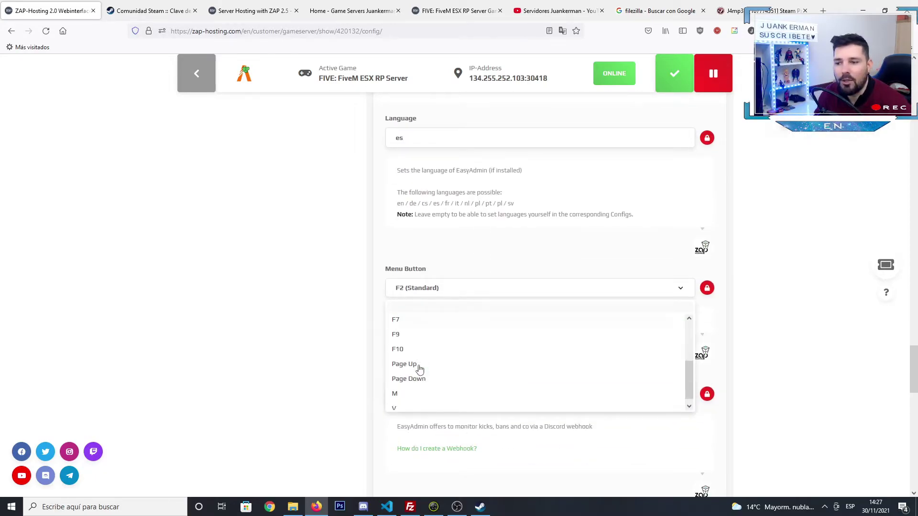
pyautogui.click(404, 320)
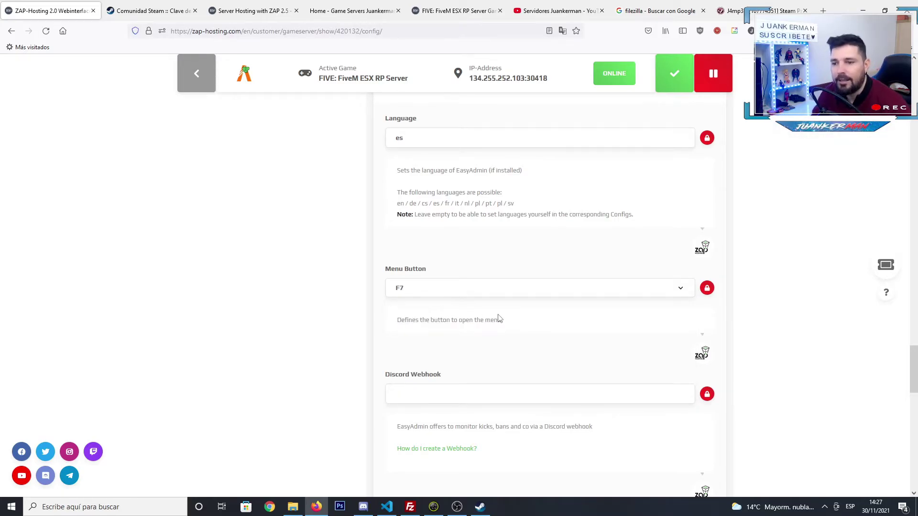
# Review the remaining EasyAdmin options, ports and slots, and read the notice about the optional custom license key.
pyautogui.scroll(-6, 502, 306)
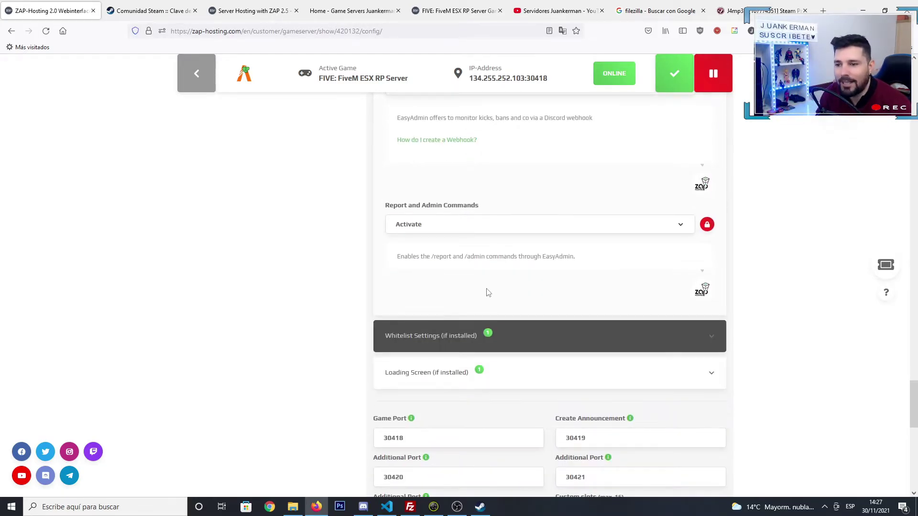
pyautogui.scroll(-2, 486, 291)
pyautogui.scroll(4, 440, 266)
pyautogui.scroll(-6, 458, 271)
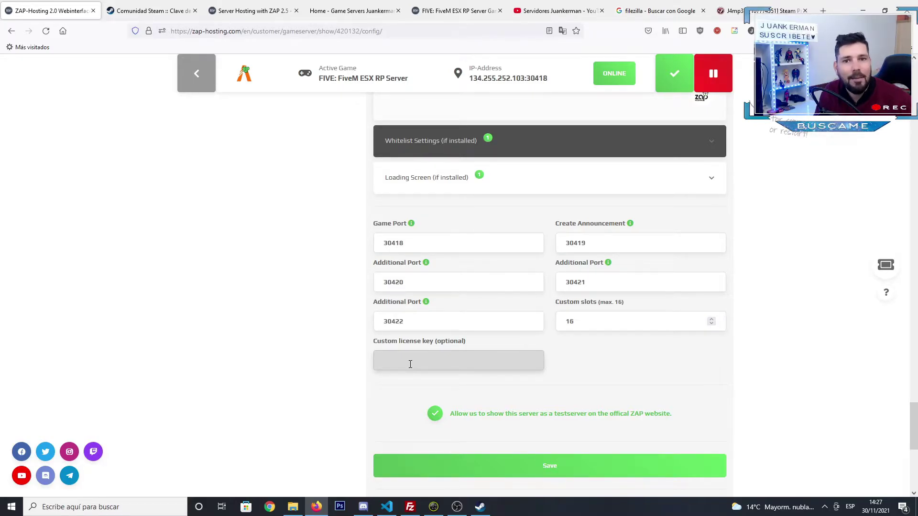
pyautogui.click(410, 364)
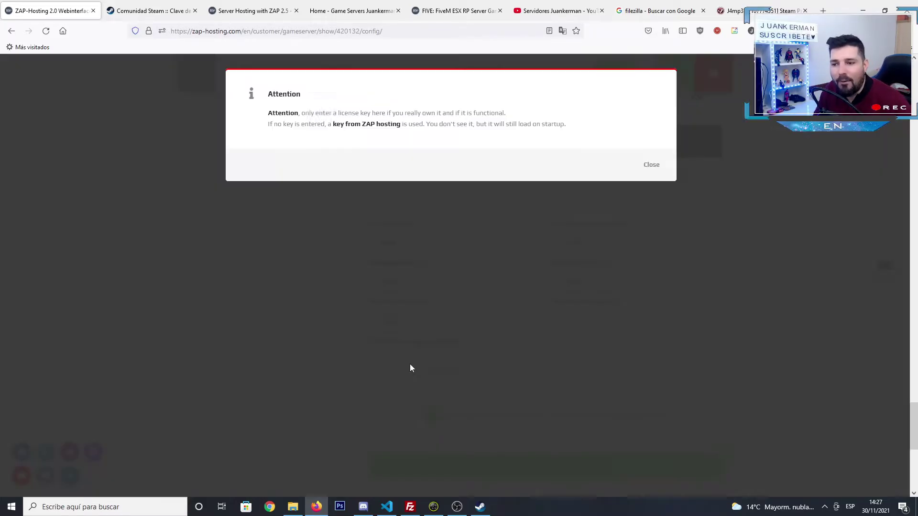
pyautogui.click(653, 165)
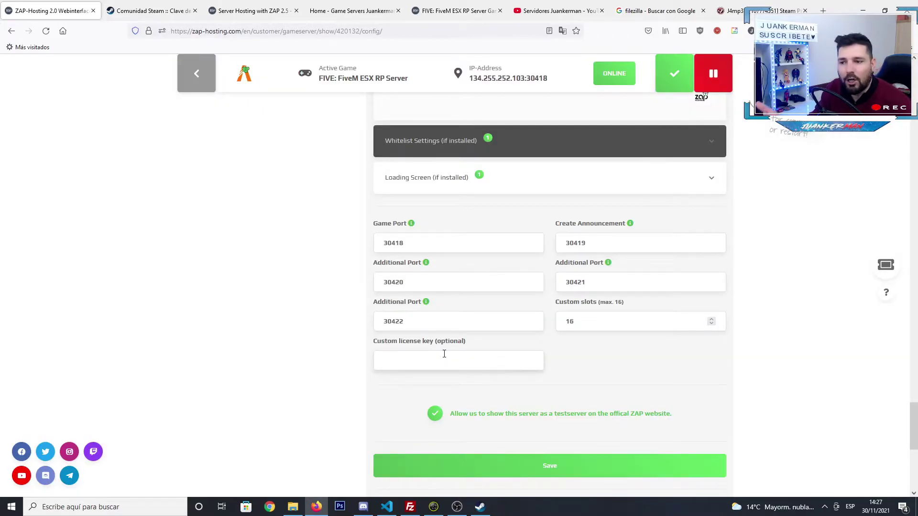
# Save the game server settings and dismiss the browser's saved-password prompt.
pyautogui.click(575, 464)
pyautogui.moveTo(913, 426); pyautogui.dragTo(914, 381)
pyautogui.scroll(-6, 585, 404)
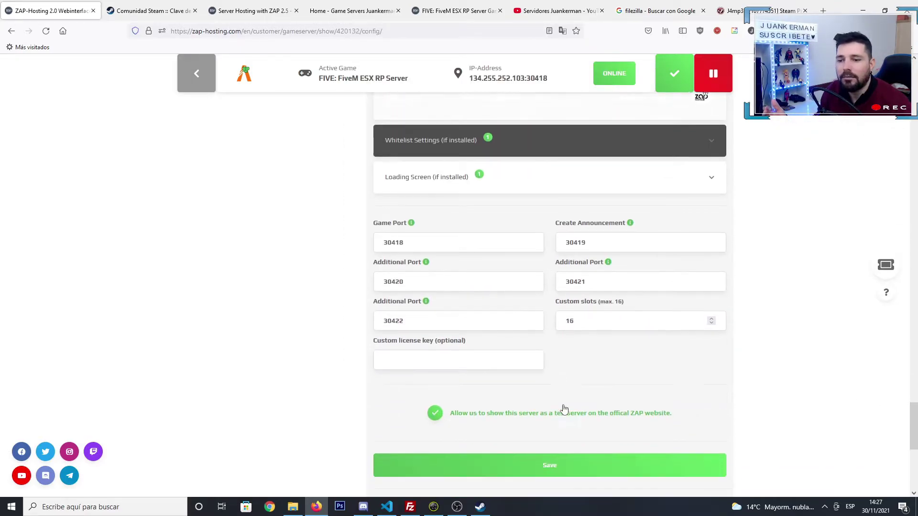
pyautogui.click(559, 409)
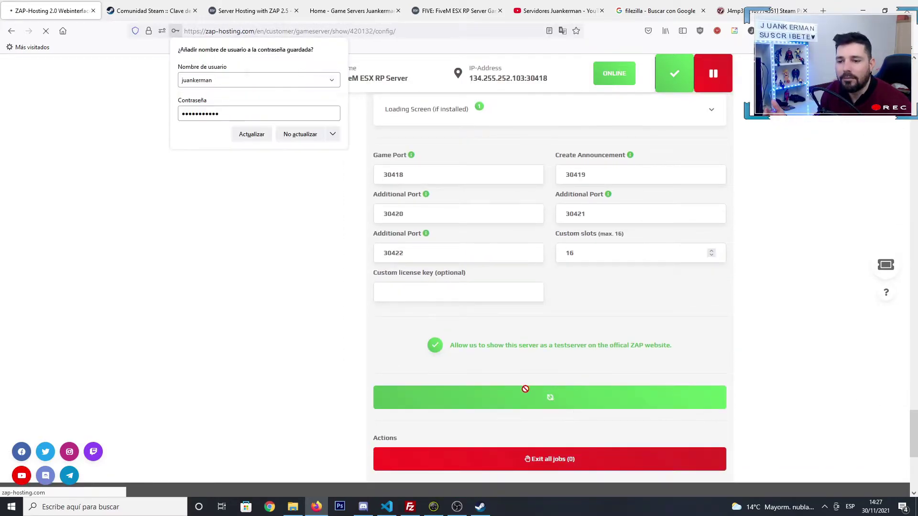
pyautogui.click(303, 201)
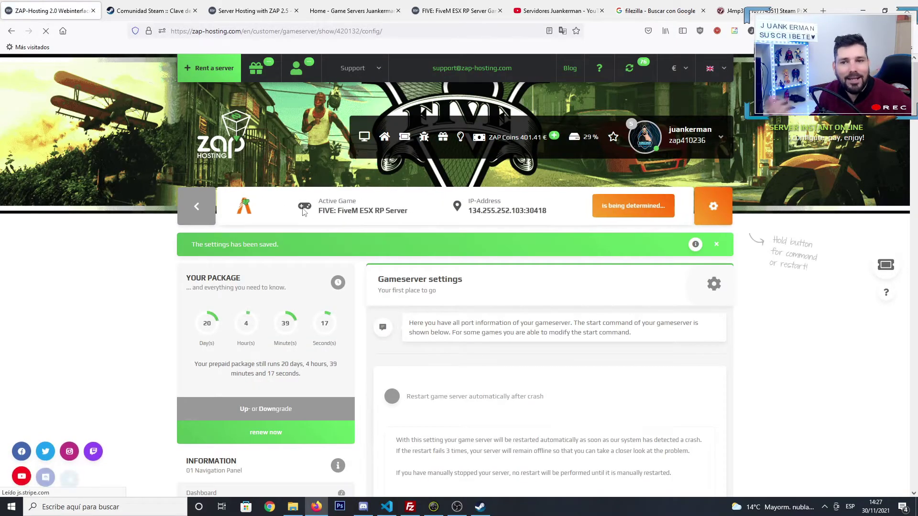
# Open the server's list of available configs.
pyautogui.scroll(-5, 308, 234)
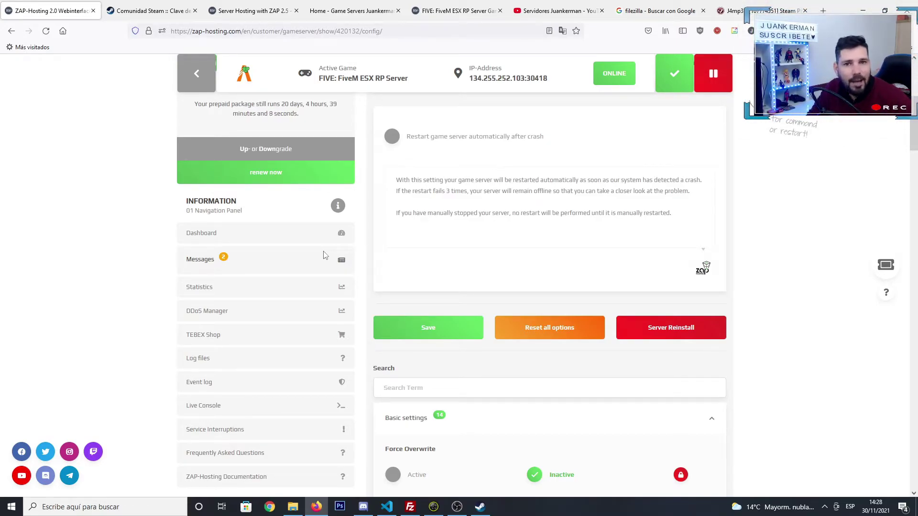
pyautogui.scroll(-2, 310, 252)
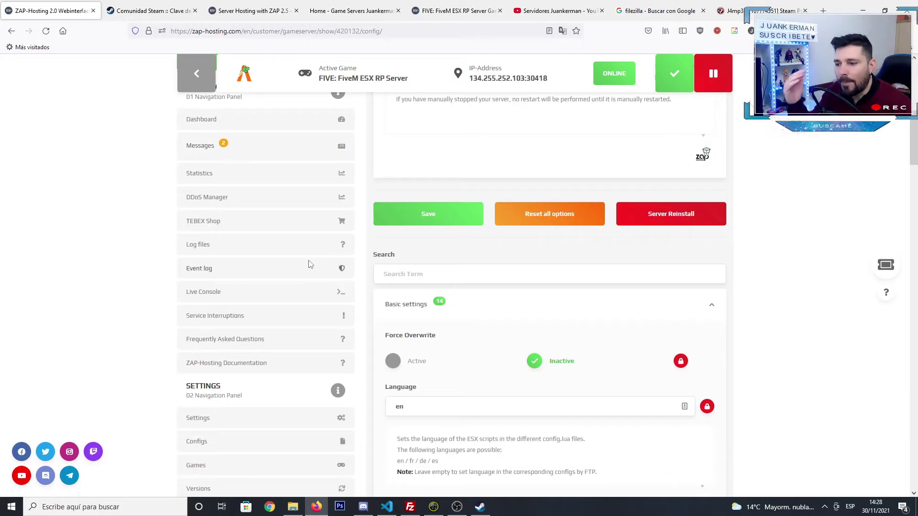
pyautogui.scroll(-2, 312, 264)
pyautogui.click(194, 344)
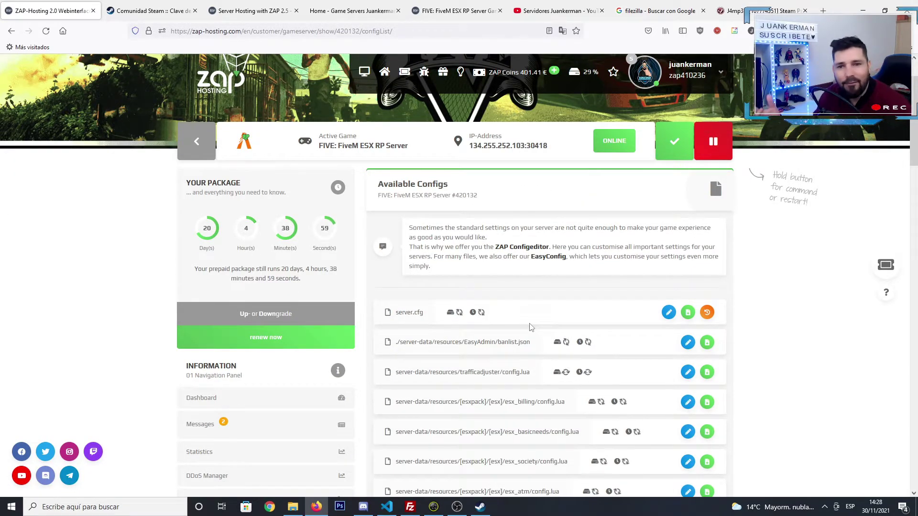
# Look through the editable configs, highlighting ESX files such as basicneeds, society, atm and ambulancejob, and return to server.cfg.
pyautogui.scroll(-3, 549, 323)
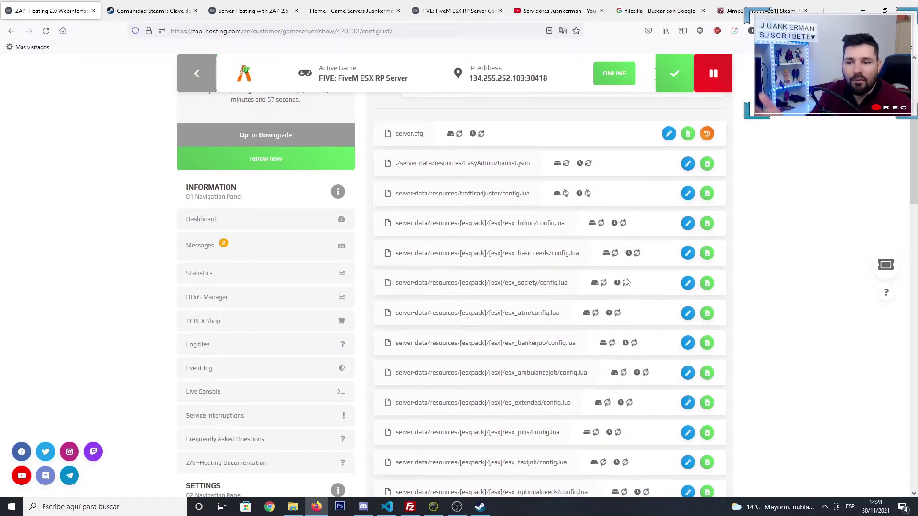
pyautogui.moveTo(579, 253); pyautogui.dragTo(549, 252)
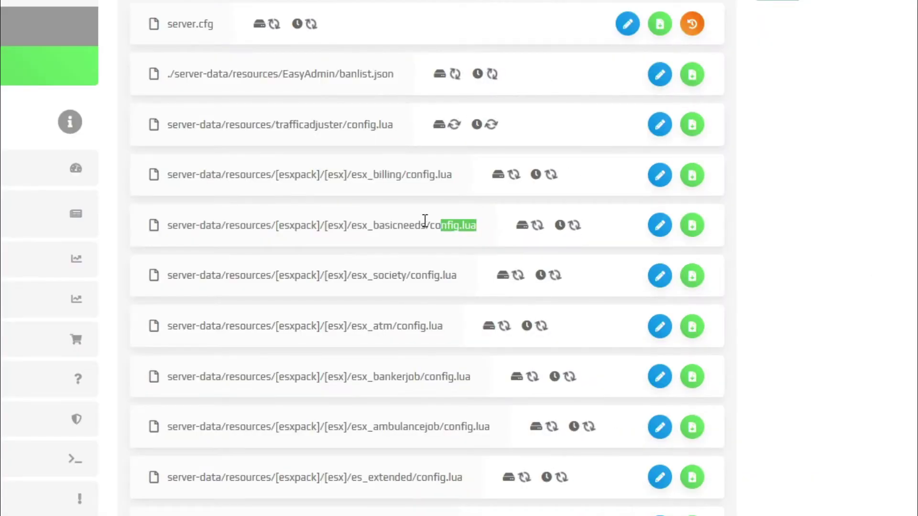
pyautogui.moveTo(425, 221); pyautogui.dragTo(421, 225)
pyautogui.moveTo(458, 276); pyautogui.dragTo(360, 275)
pyautogui.moveTo(444, 326); pyautogui.dragTo(344, 326)
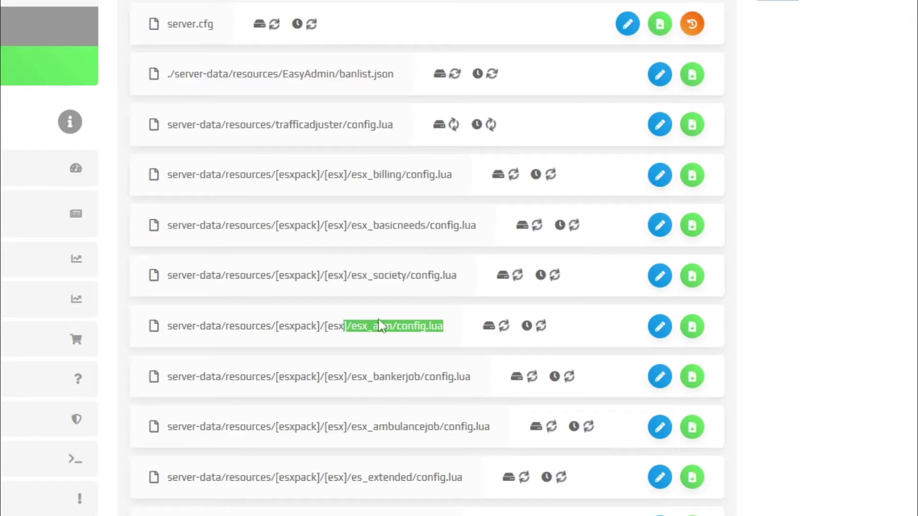
pyautogui.scroll(-3, 436, 279)
pyautogui.moveTo(473, 263); pyautogui.dragTo(362, 262)
pyautogui.scroll(-3, 430, 286)
pyautogui.scroll(3, 411, 260)
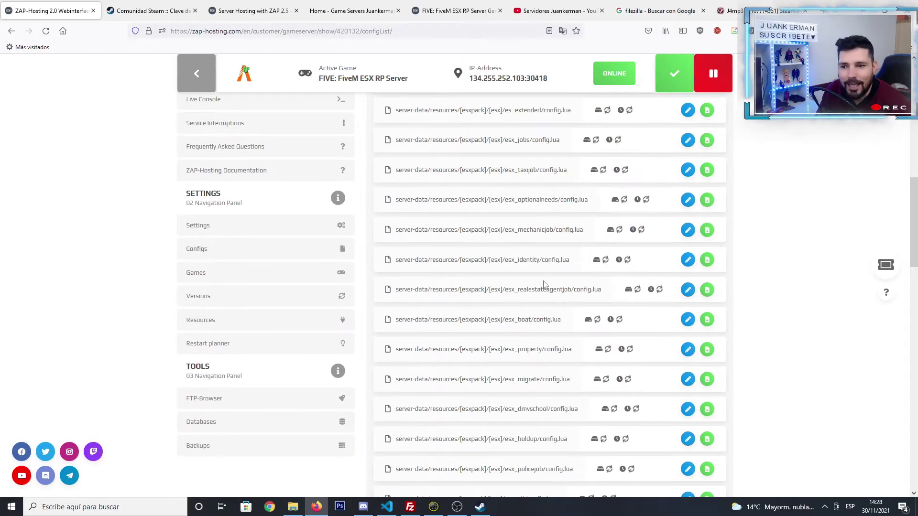
pyautogui.scroll(4, 540, 280)
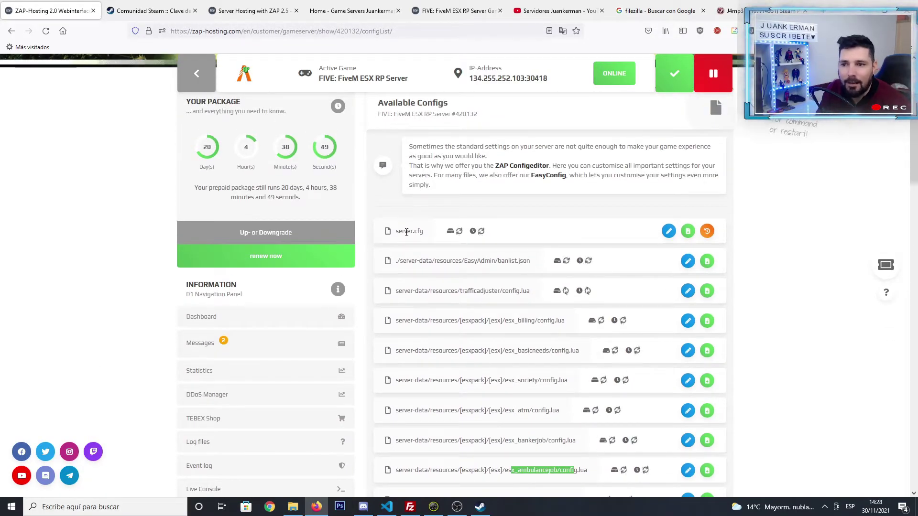
# Look through the ESX job configs in the list, highlighting the esx_taxijob config, and return to server.cfg.
pyautogui.scroll(-4, 526, 273)
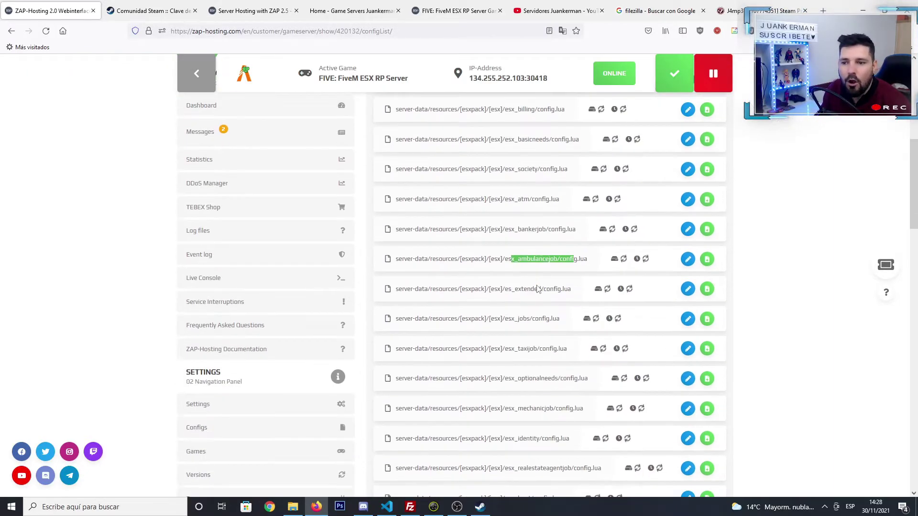
pyautogui.scroll(-2, 547, 285)
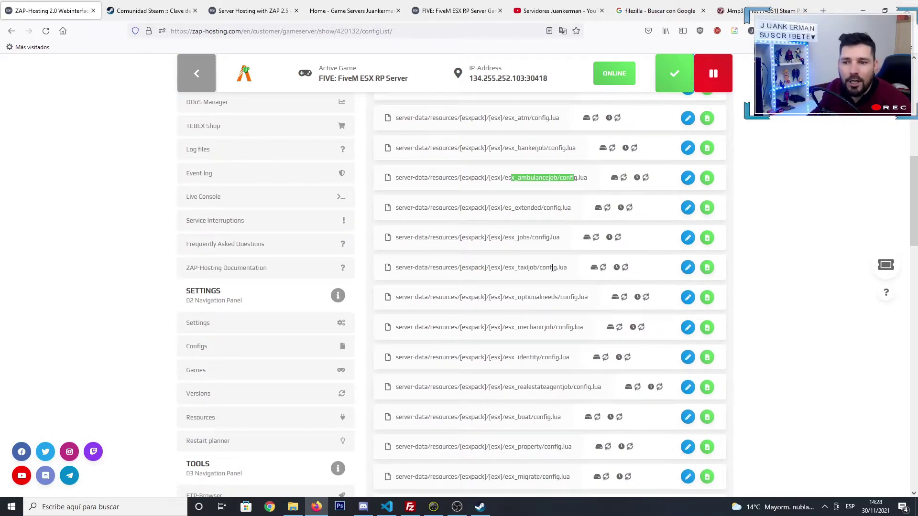
pyautogui.moveTo(516, 269)
pyautogui.mouseDown()
pyautogui.moveTo(572, 264)
pyautogui.moveTo(529, 268)
pyautogui.mouseUp()
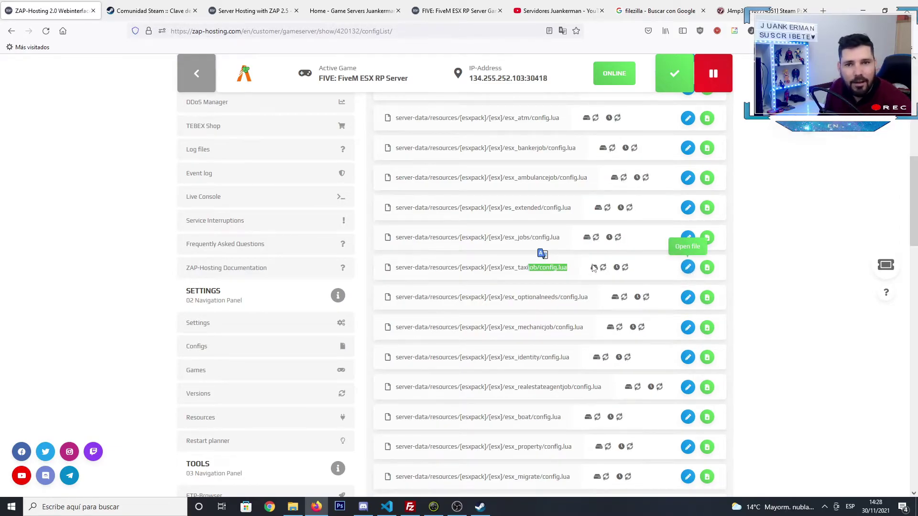
pyautogui.scroll(1, 530, 251)
pyautogui.scroll(6, 529, 251)
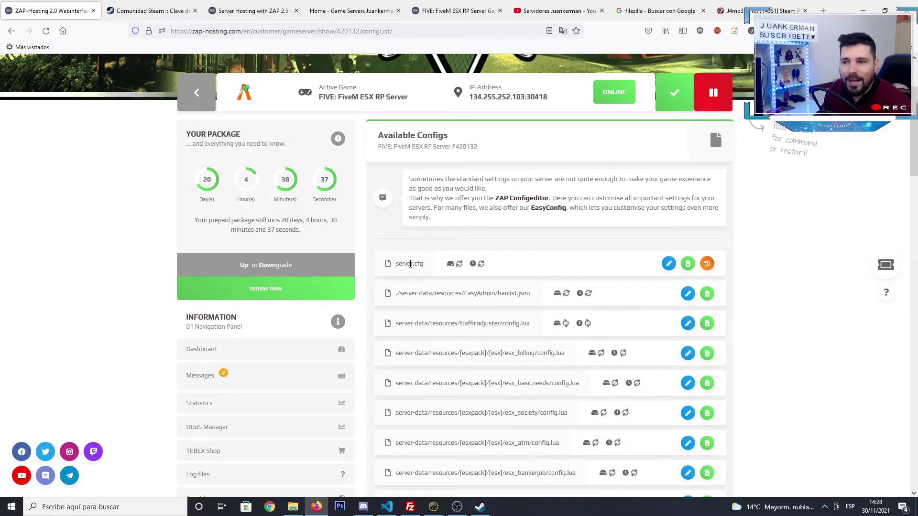
# Open server.cfg for editing and add the sample line "start hdfhdvhf" below the End of ESX Pack comment.
pyautogui.click(668, 264)
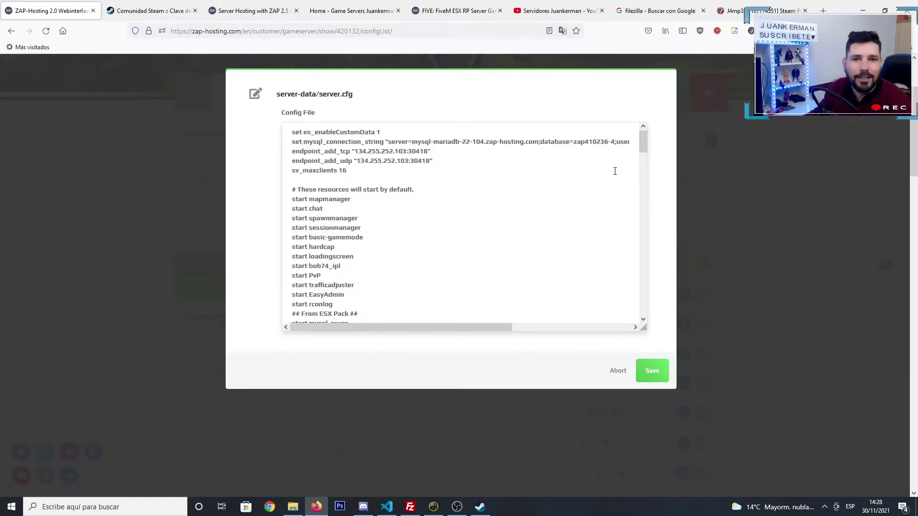
pyautogui.moveTo(644, 139); pyautogui.dragTo(641, 223)
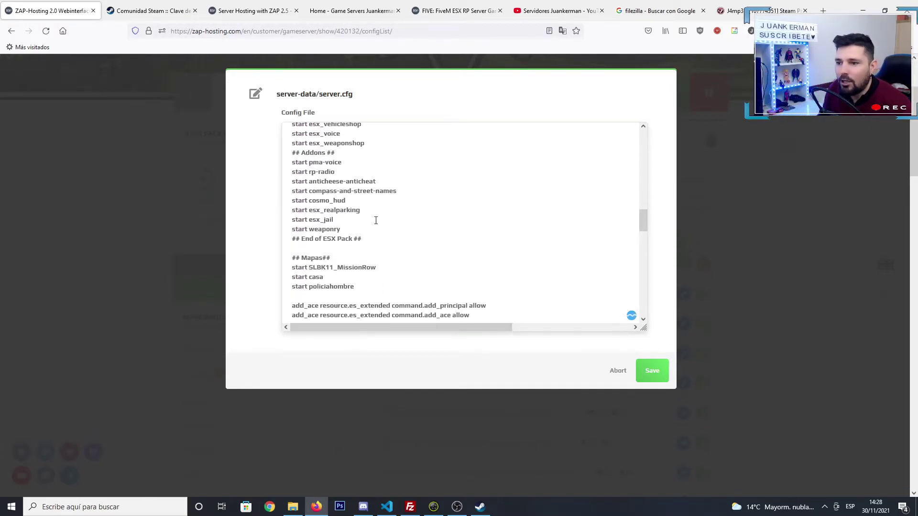
pyautogui.click(369, 243)
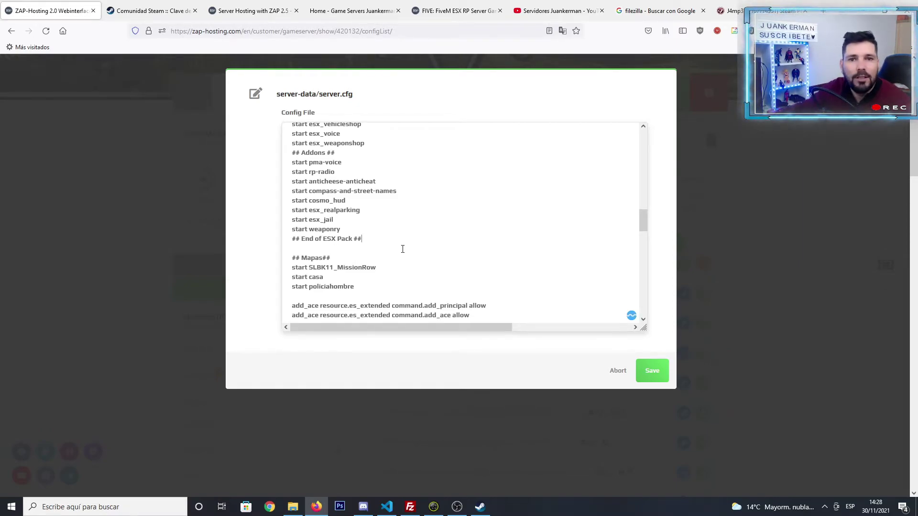
pyautogui.press('Return')
pyautogui.press('Return')
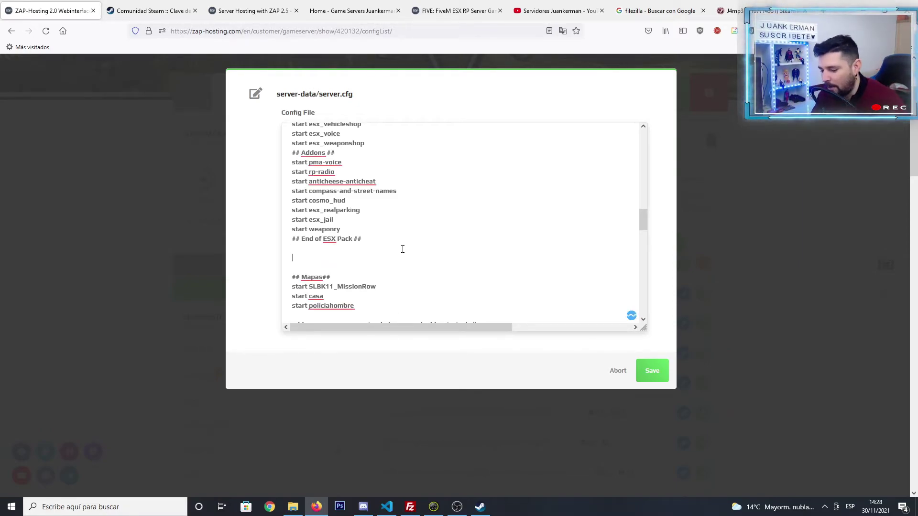
pyautogui.write('start')
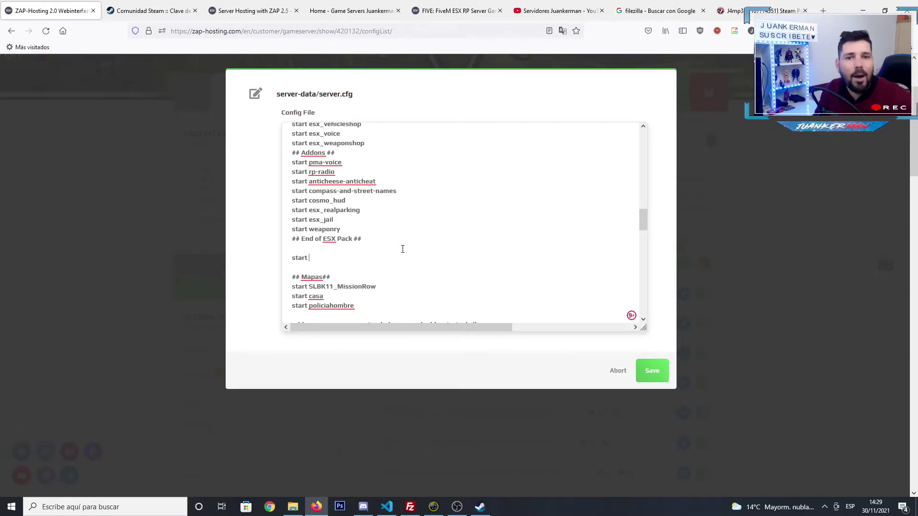
pyautogui.write('hdfhdvhf')
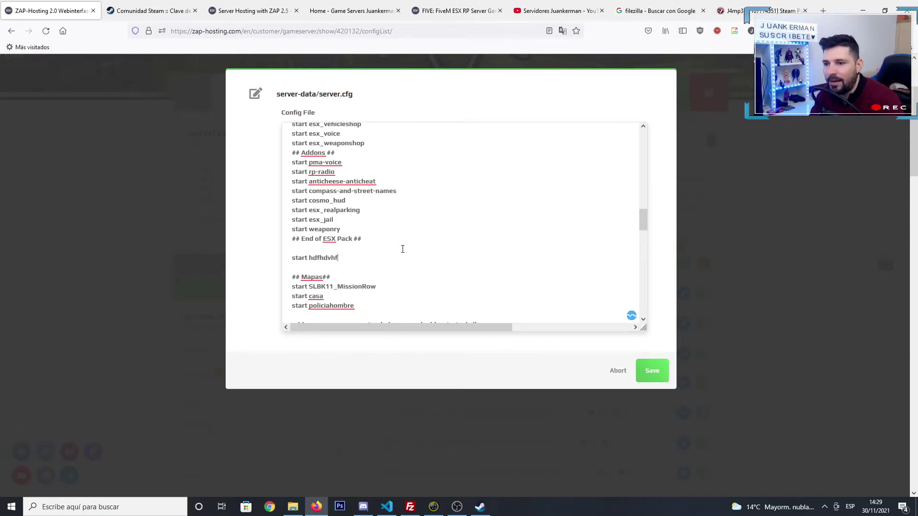
# Highlight the sample start line and abort the server.cfg edit without saving.
pyautogui.moveTo(368, 260); pyautogui.dragTo(292, 258)
pyautogui.click(381, 265)
pyautogui.moveTo(381, 265); pyautogui.dragTo(291, 258)
pyautogui.click(342, 261)
pyautogui.click(347, 260)
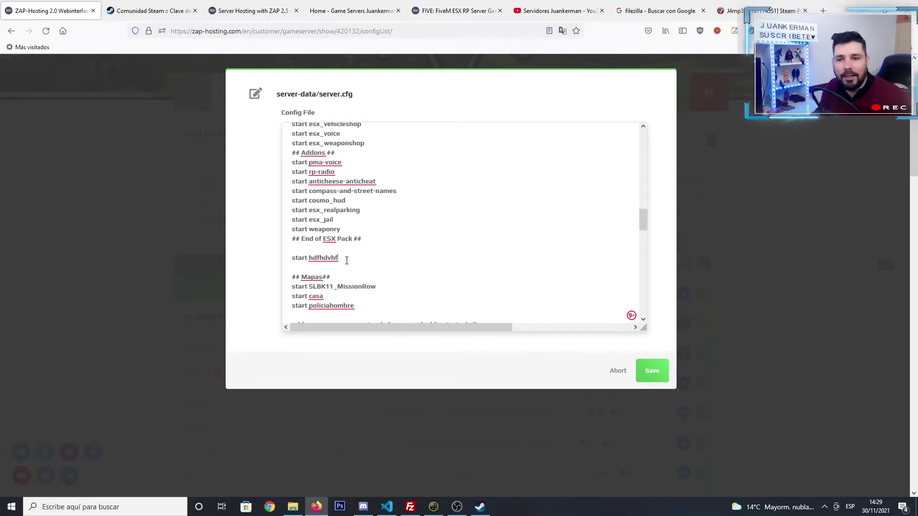
pyautogui.click(617, 371)
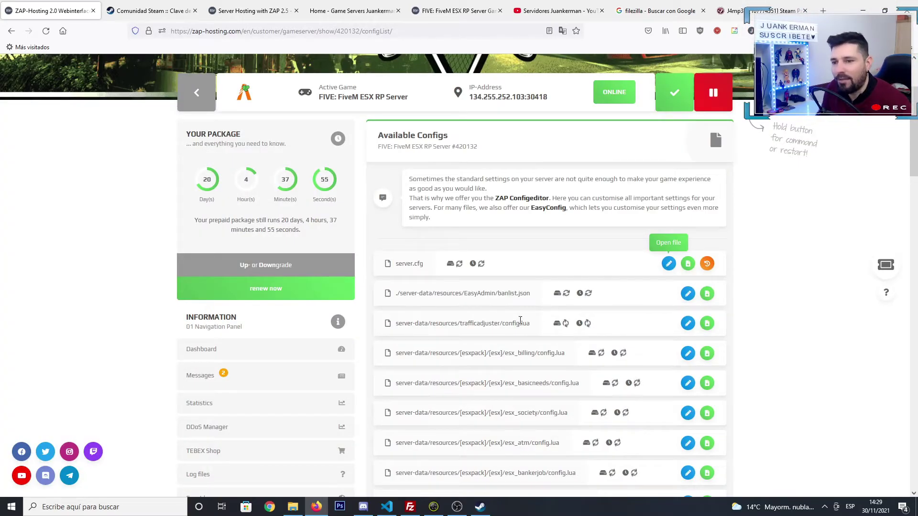
# Open the server's FTP-Browser page and highlight the FTP username and host in the access data.
pyautogui.scroll(-2, 377, 322)
pyautogui.scroll(-6, 380, 324)
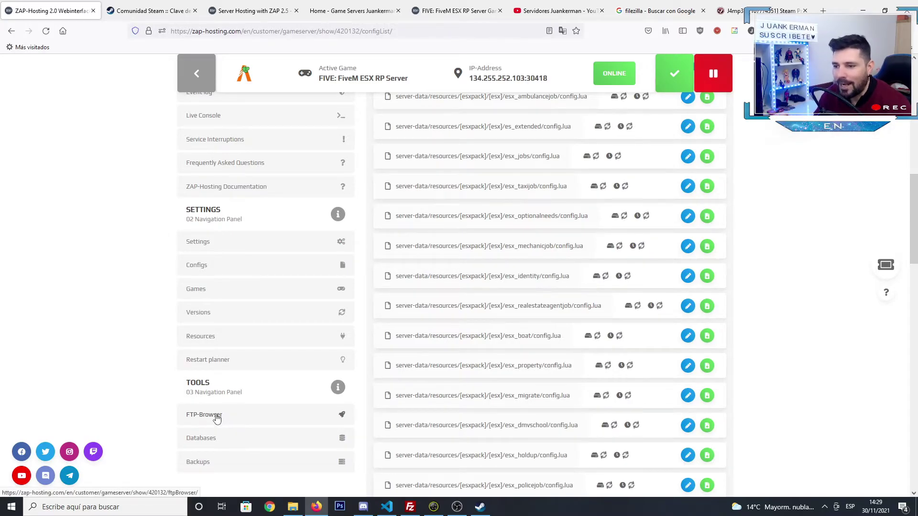
pyautogui.scroll(-2, 217, 417)
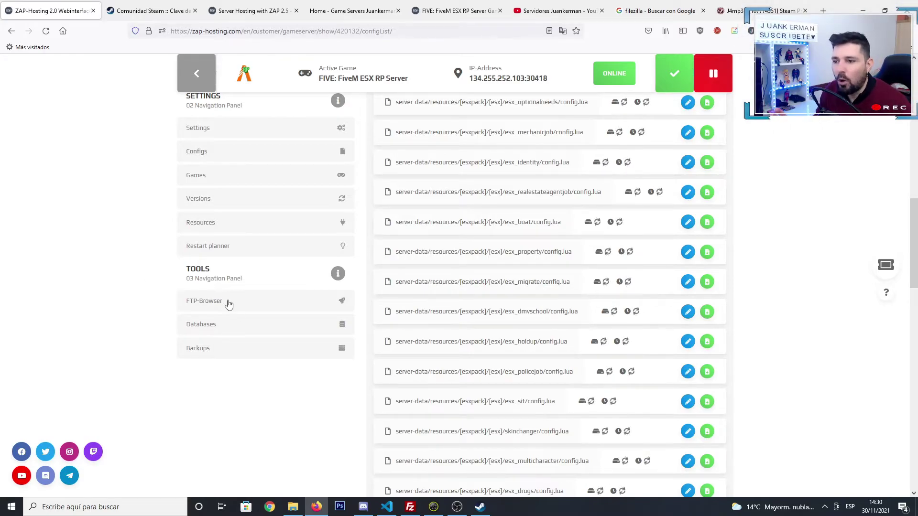
pyautogui.click(213, 302)
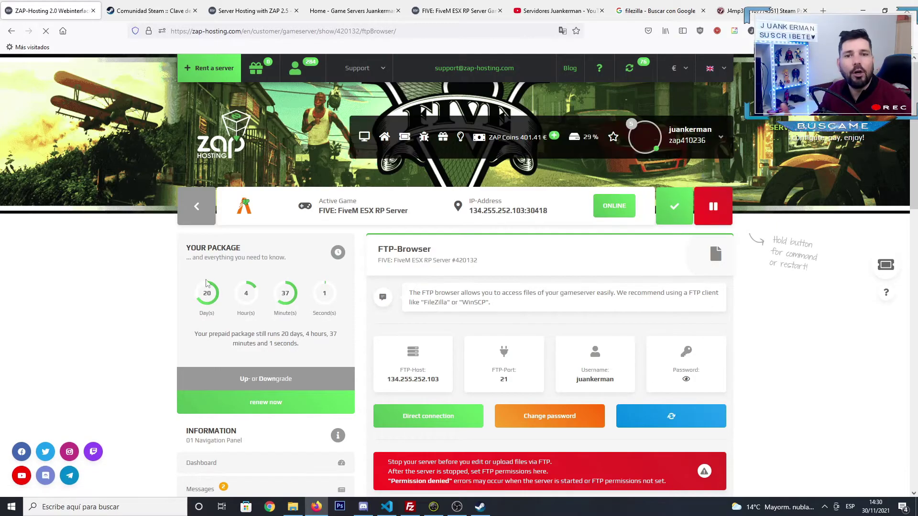
pyautogui.scroll(-4, 334, 312)
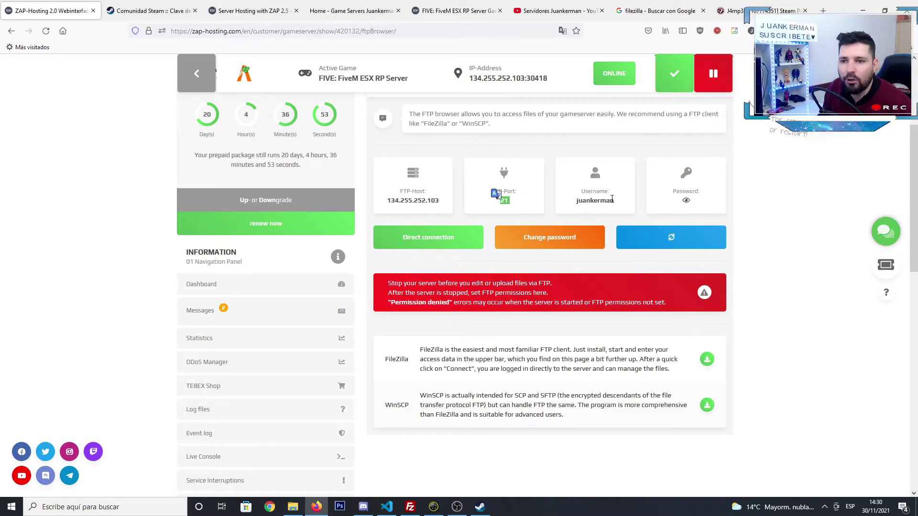
pyautogui.moveTo(611, 201); pyautogui.dragTo(576, 200)
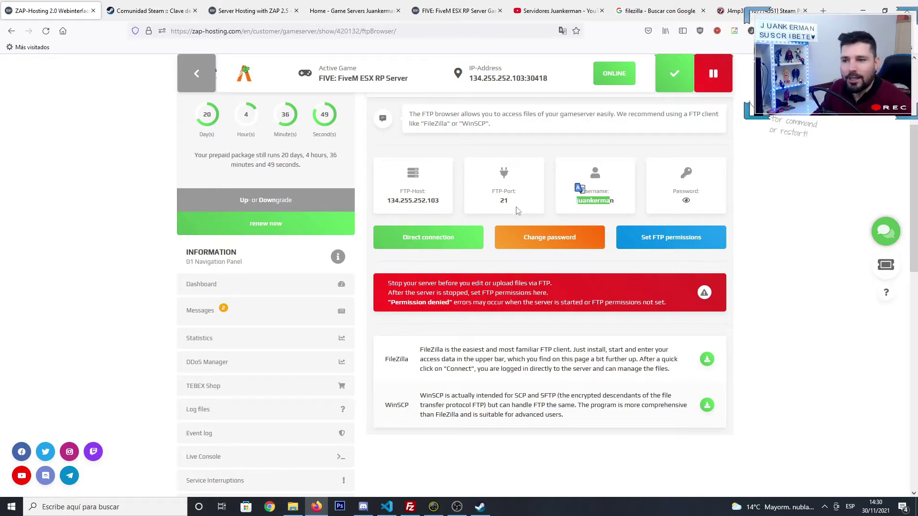
pyautogui.moveTo(437, 201); pyautogui.dragTo(387, 201)
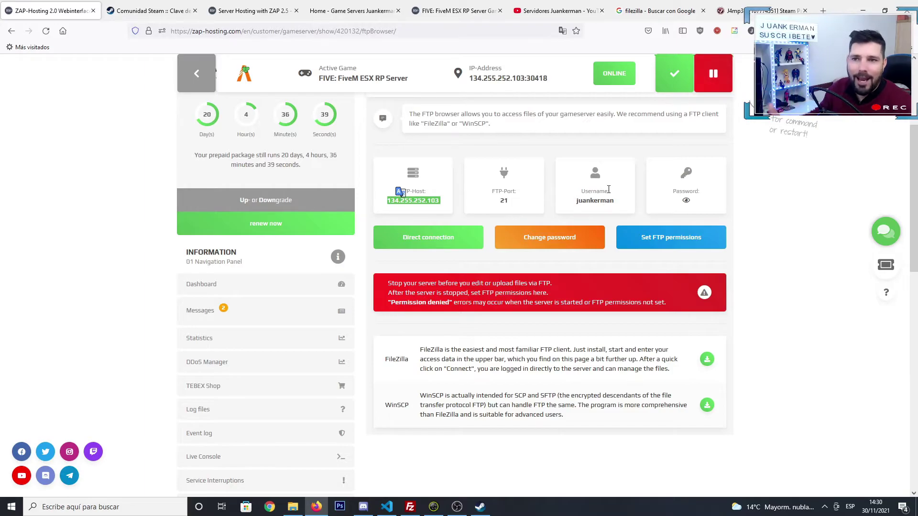
# Open the official FileZilla website from the Google results and view its download options.
pyautogui.click(662, 12)
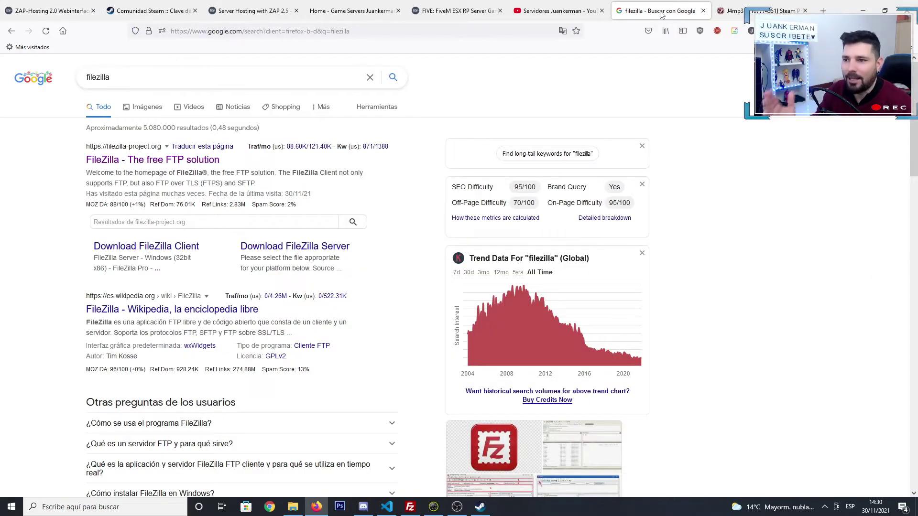
pyautogui.click(161, 159)
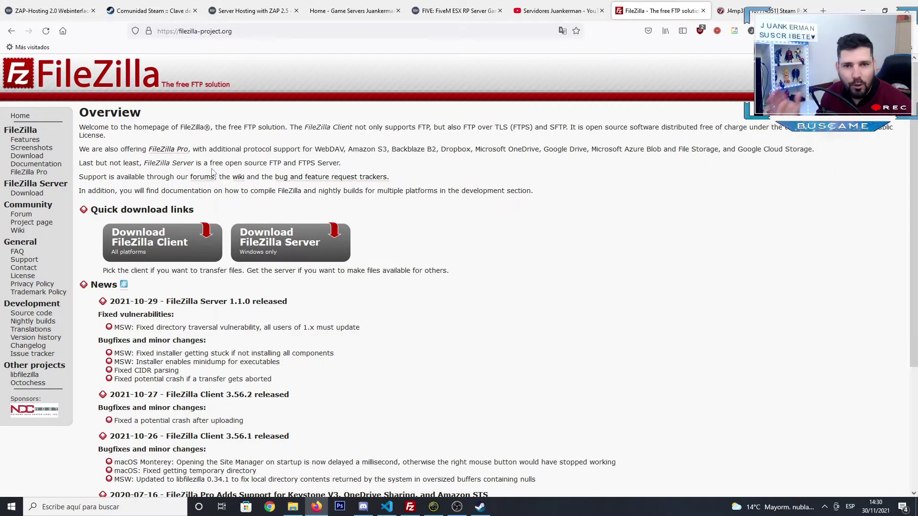
pyautogui.click(731, 11)
pyautogui.click(660, 11)
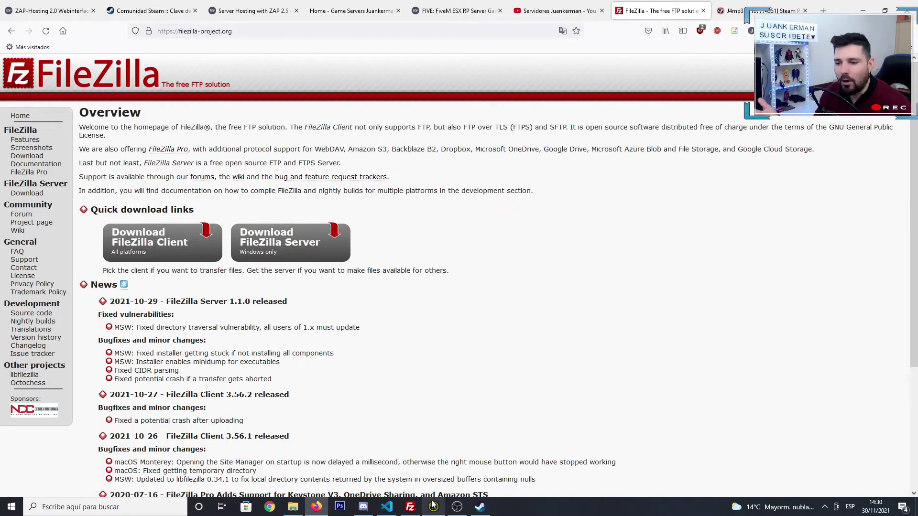
# Copy the FTP host 134.255.252.103 from the ZAP-Hosting page and paste it as the server in FileZilla.
pyautogui.click(419, 512)
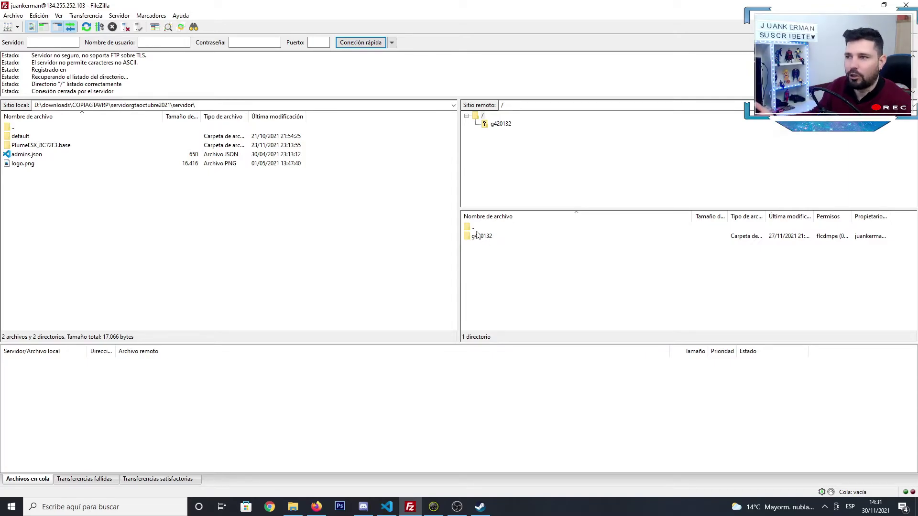
pyautogui.click(317, 507)
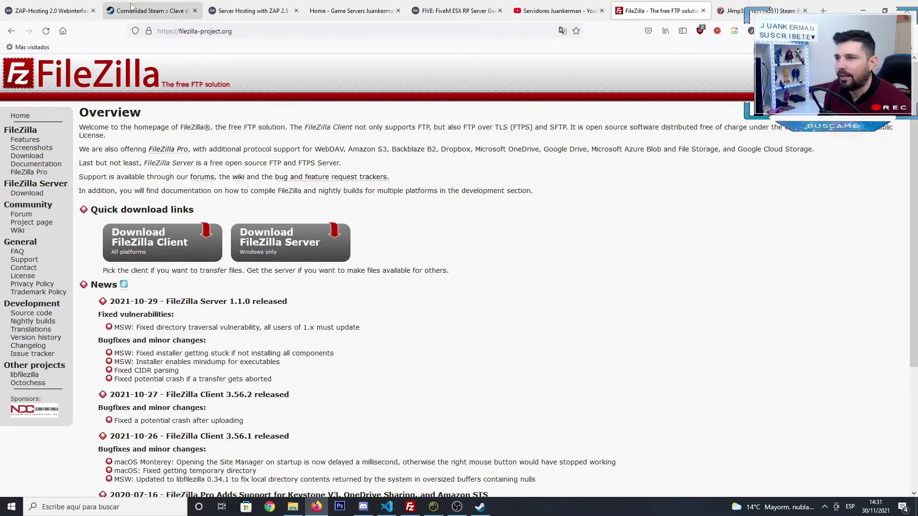
pyautogui.hotkey('ctrl', '1')
pyautogui.rightClick(426, 200)
pyautogui.click(452, 208)
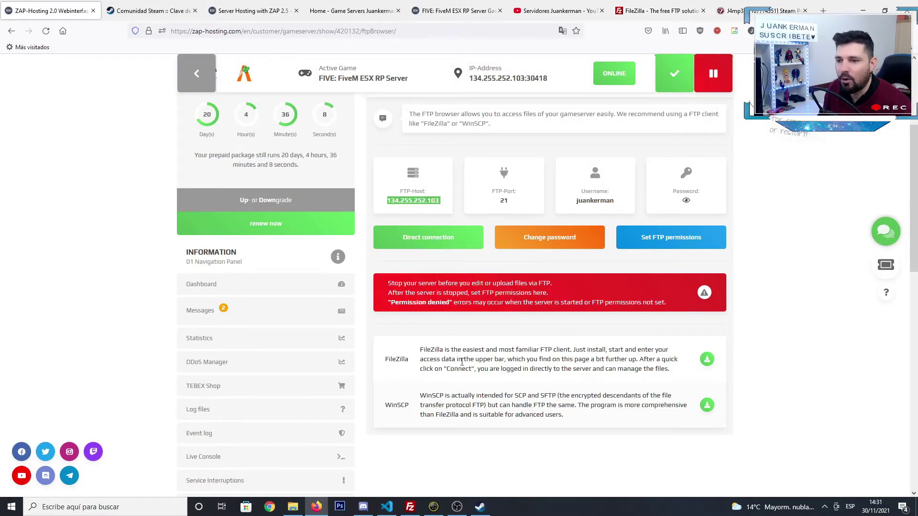
pyautogui.click(408, 501)
pyautogui.click(52, 42)
pyautogui.hotkey('ctrl', 'v')
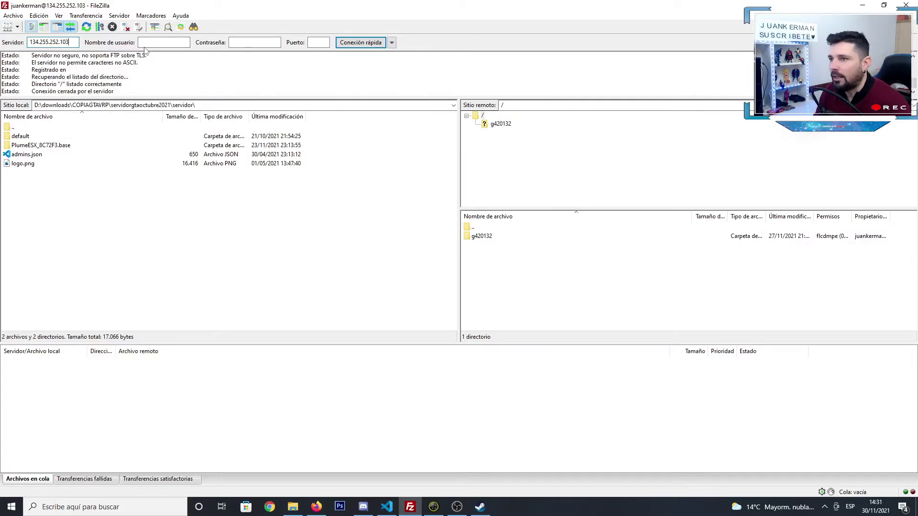
# Check the FTP username on the ZAP-Hosting page and enter it as the username in FileZilla.
pyautogui.hotkey('alt', 'Tab')
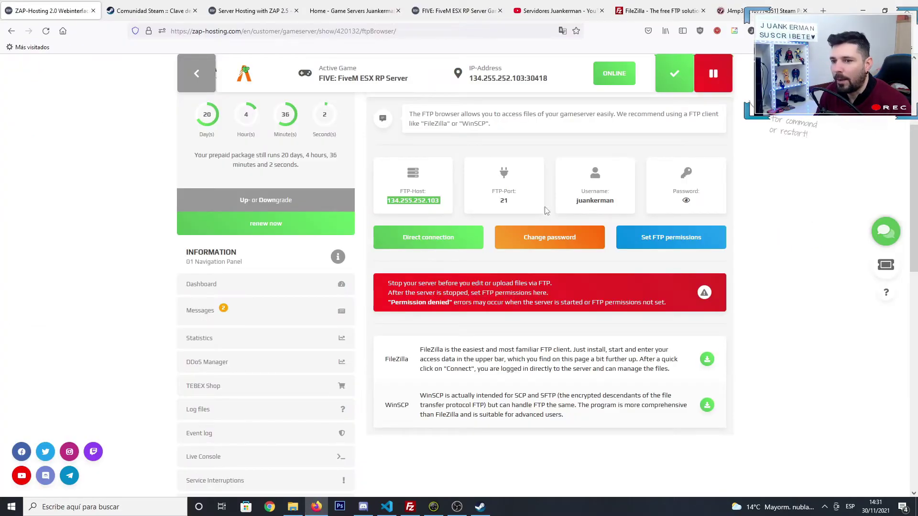
pyautogui.click(410, 505)
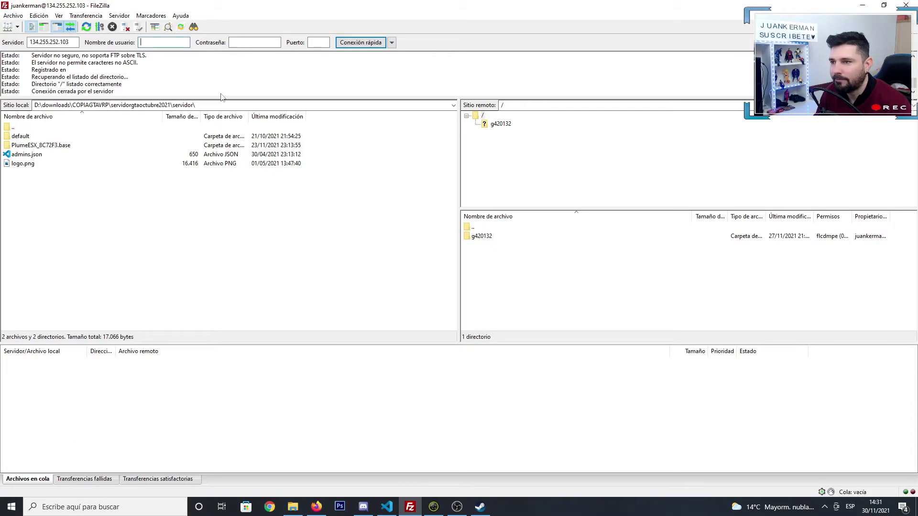
pyautogui.press('Tab')
pyautogui.write('juankerman')
pyautogui.press('Tab')
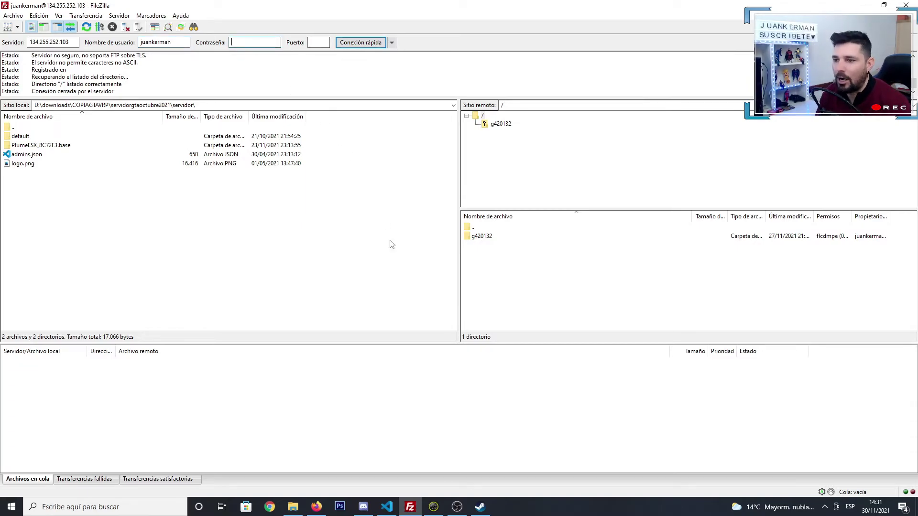
# Locate the FTP password on the ZAP-Hosting page, and set the port to 21 for FileZilla's quick connection.
pyautogui.click(316, 507)
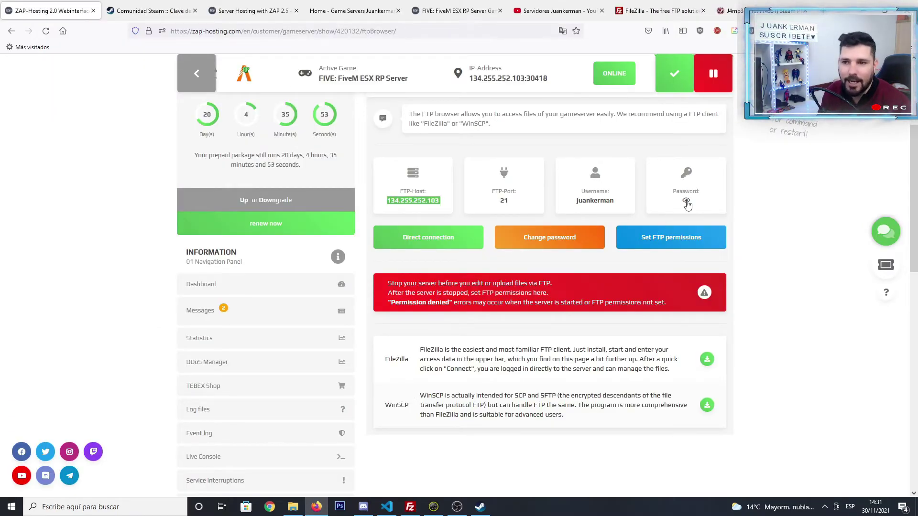
pyautogui.hotkey('alt', 'Tab')
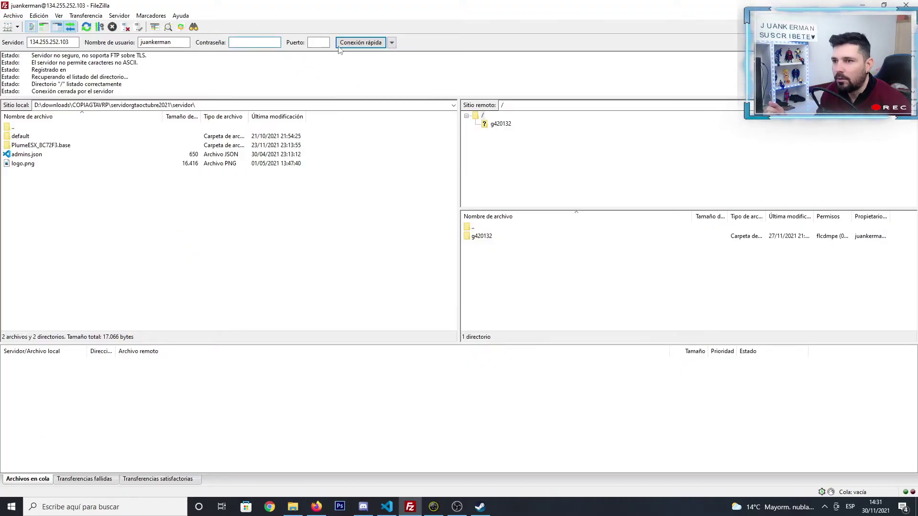
pyautogui.click(358, 46)
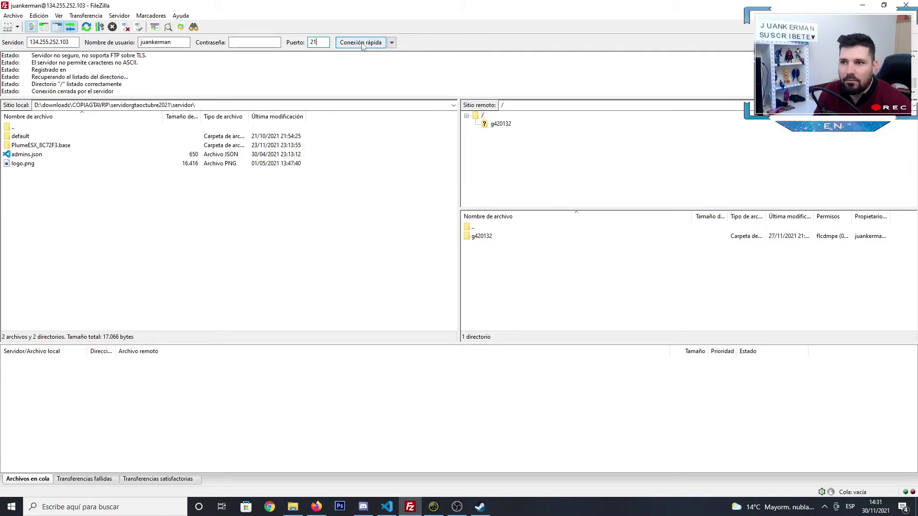
# Open the game server's folder in the remote root directory and select the gta5-fivem-esxg folder.
pyautogui.click(482, 236)
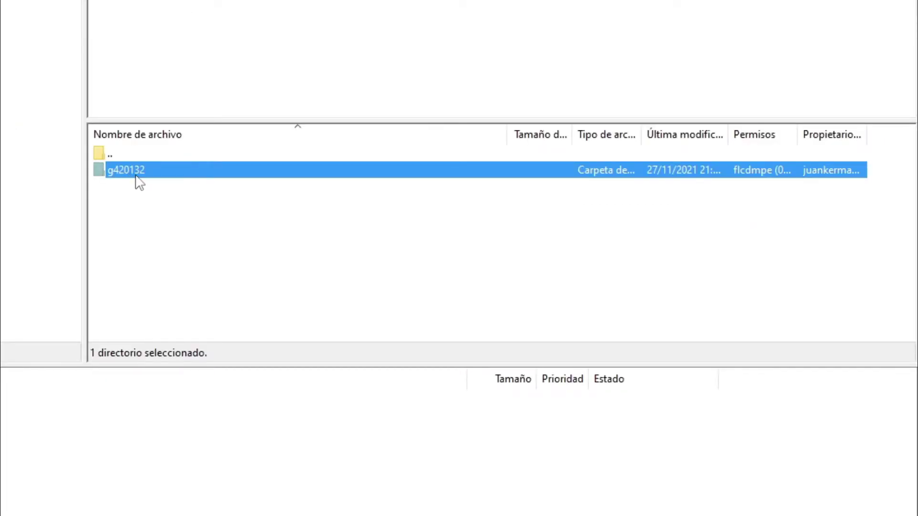
pyautogui.doubleClick(136, 172)
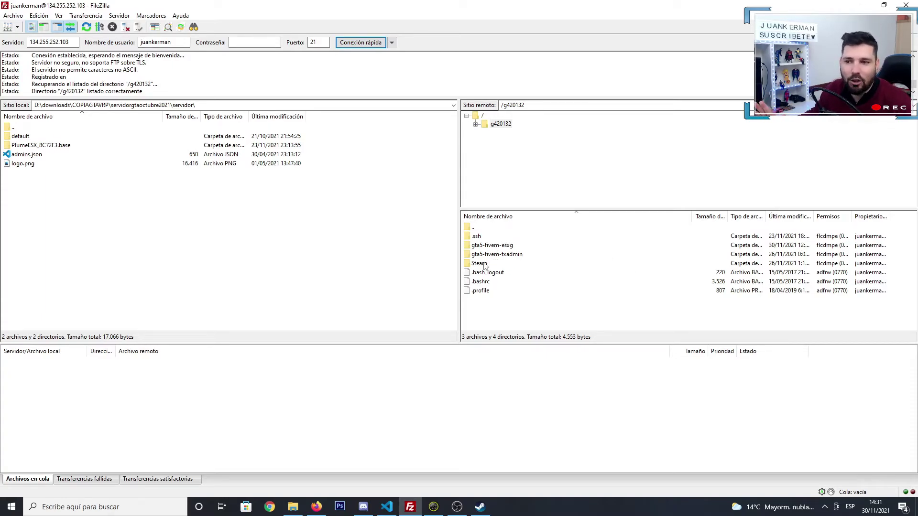
pyautogui.doubleClick(480, 227)
pyautogui.doubleClick(482, 236)
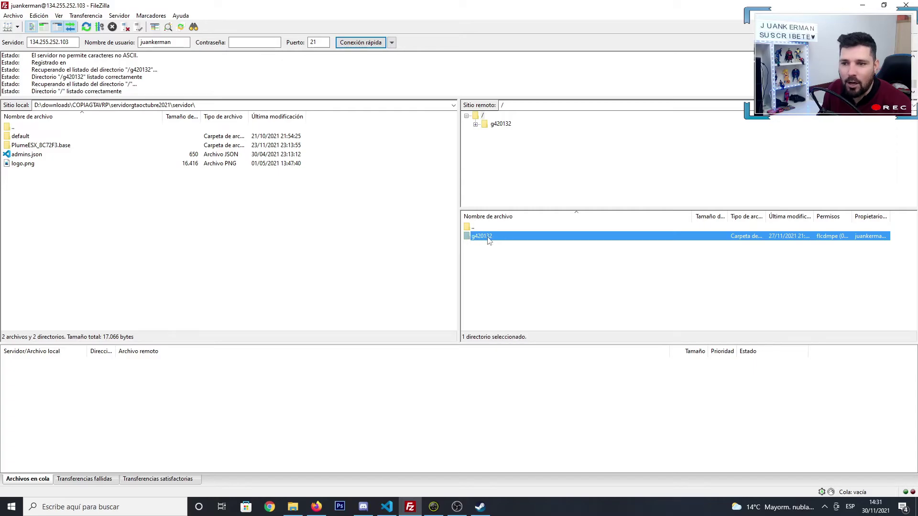
pyautogui.click(489, 246)
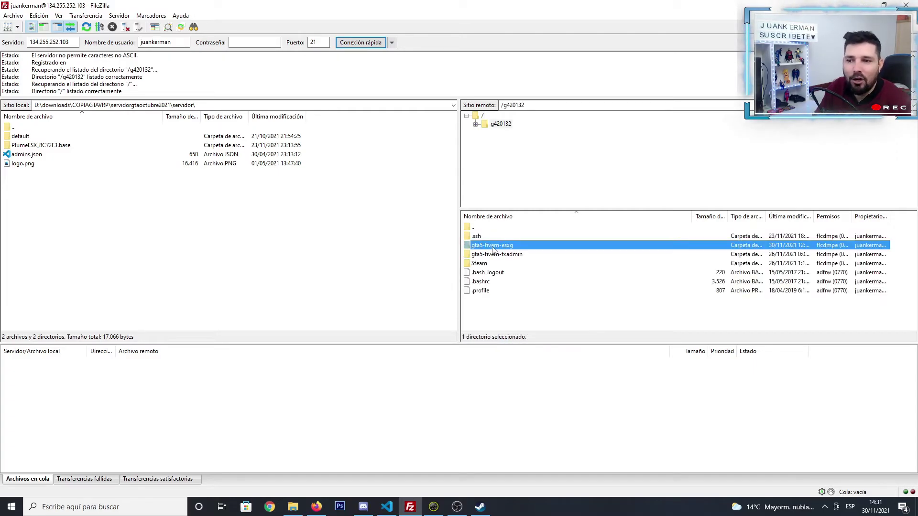
# Open the resources folder inside gta5-fivem-esxg/server-data on the remote site.
pyautogui.doubleClick(510, 246)
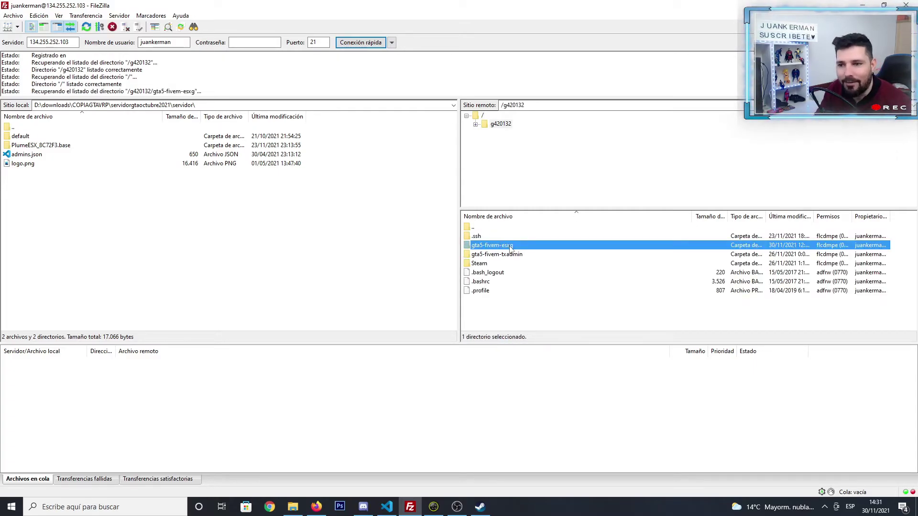
pyautogui.doubleClick(500, 237)
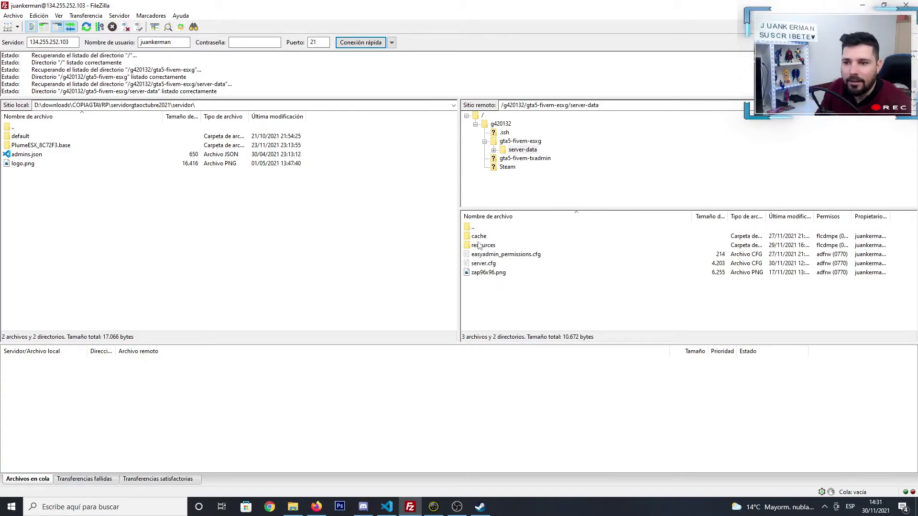
pyautogui.doubleClick(481, 245)
pyautogui.scroll(2, 530, 238)
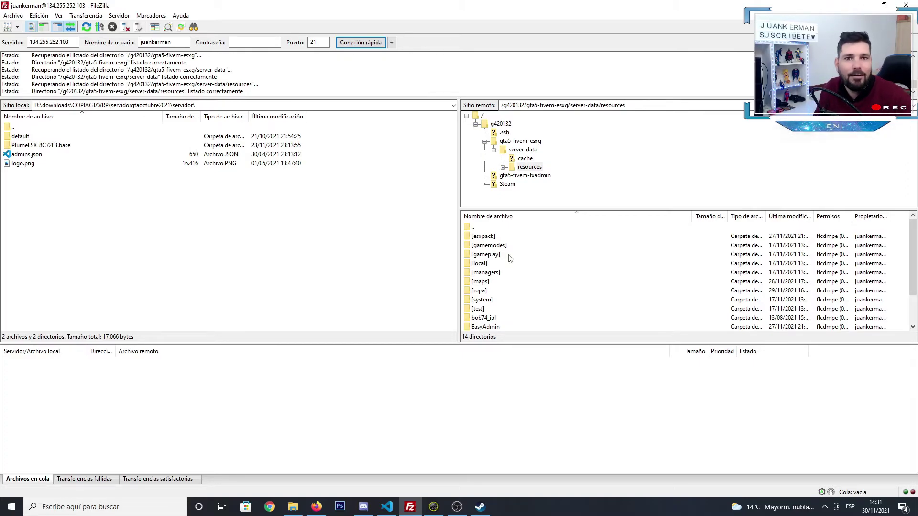
# Look inside the [esxpack] folder and its [esx] subfolder, and return to the remote resources folder.
pyautogui.doubleClick(484, 236)
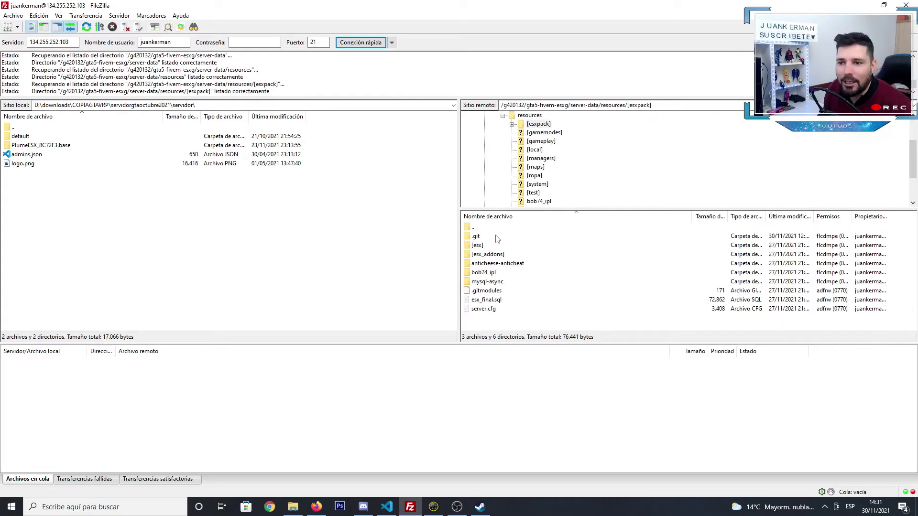
pyautogui.click(477, 246)
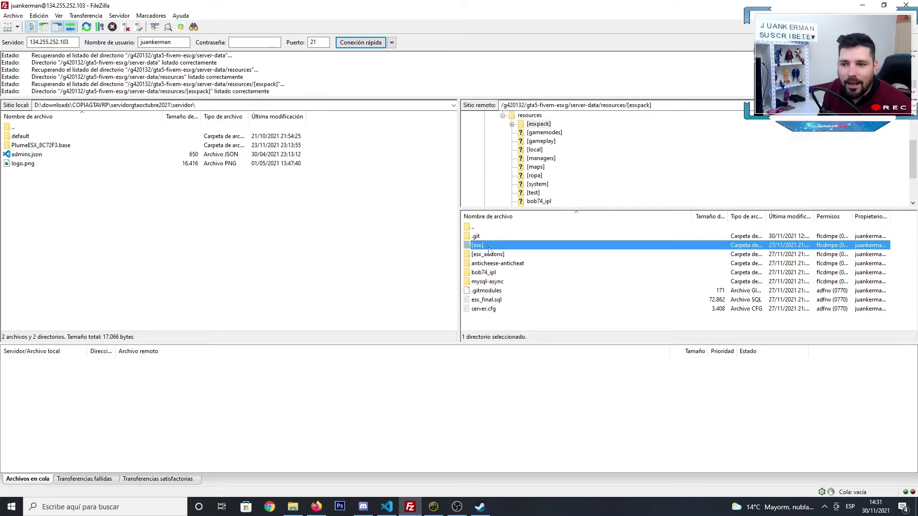
pyautogui.click(488, 256)
pyautogui.doubleClick(478, 246)
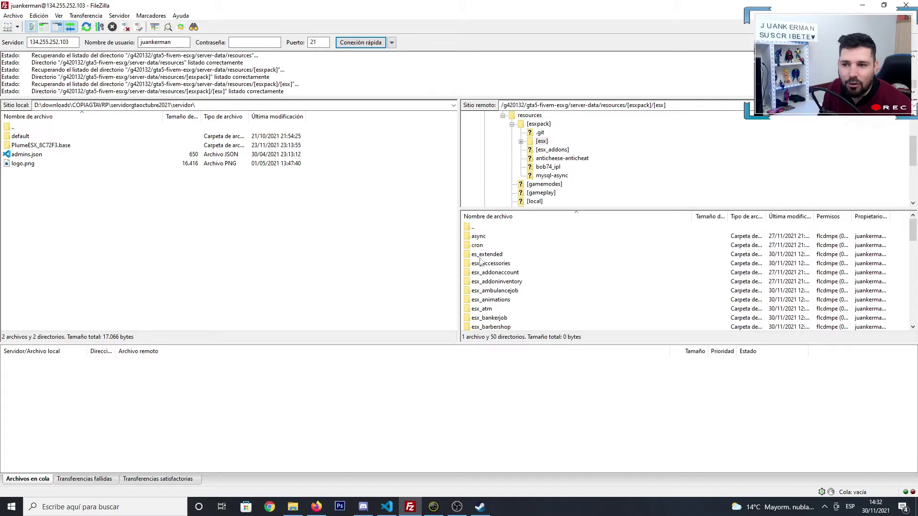
pyautogui.doubleClick(472, 228)
pyautogui.doubleClick(474, 227)
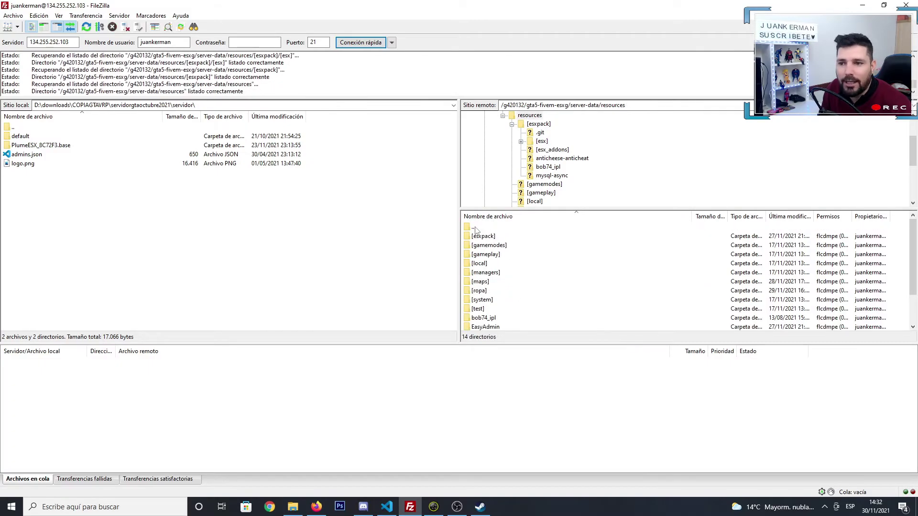
pyautogui.scroll(-2, 545, 296)
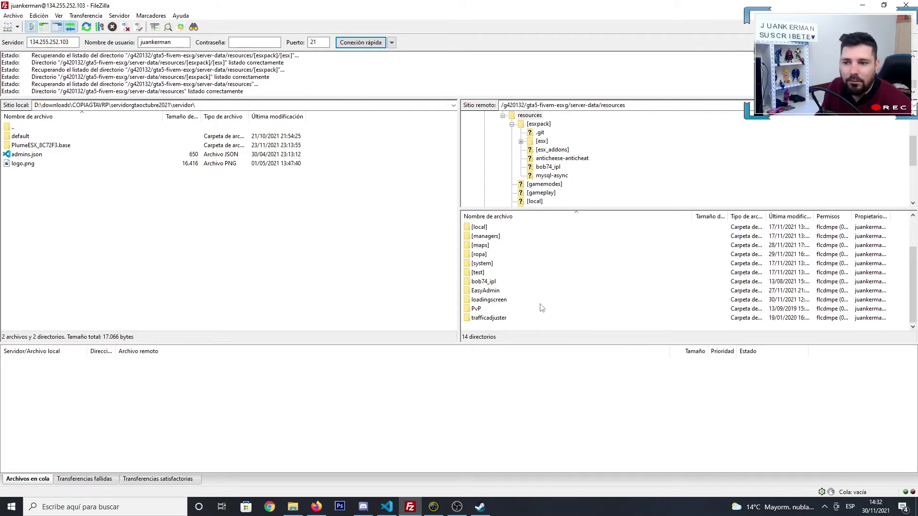
# Create a new directory named [miscripts] in the remote resources folder.
pyautogui.rightClick(897, 256)
pyautogui.click(901, 242)
pyautogui.rightClick(901, 241)
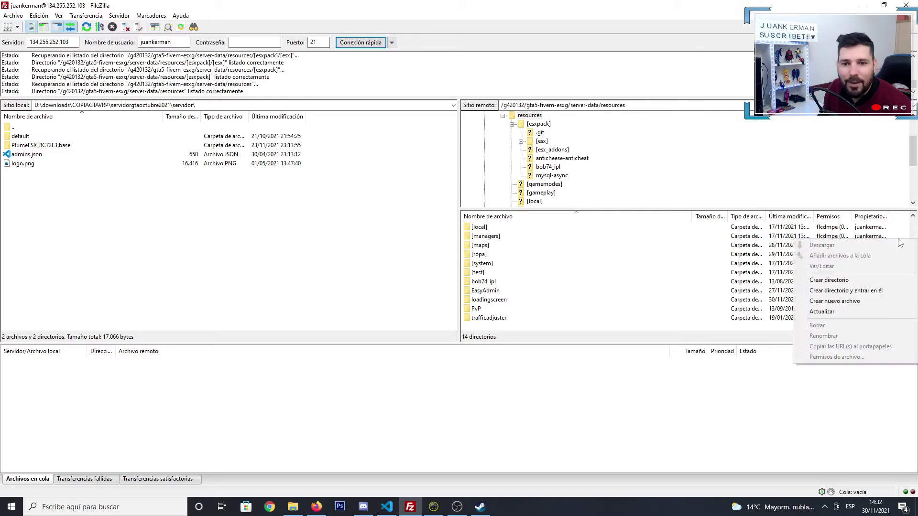
pyautogui.click(827, 280)
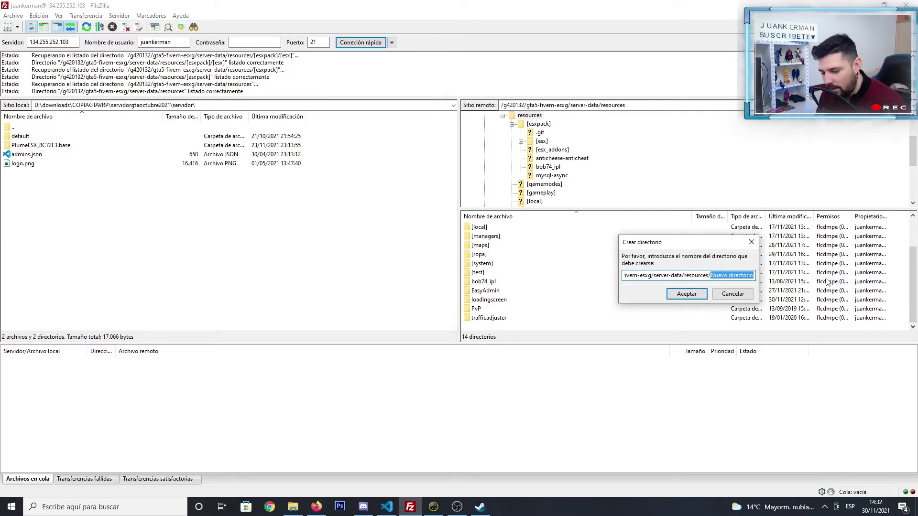
pyautogui.write('[')
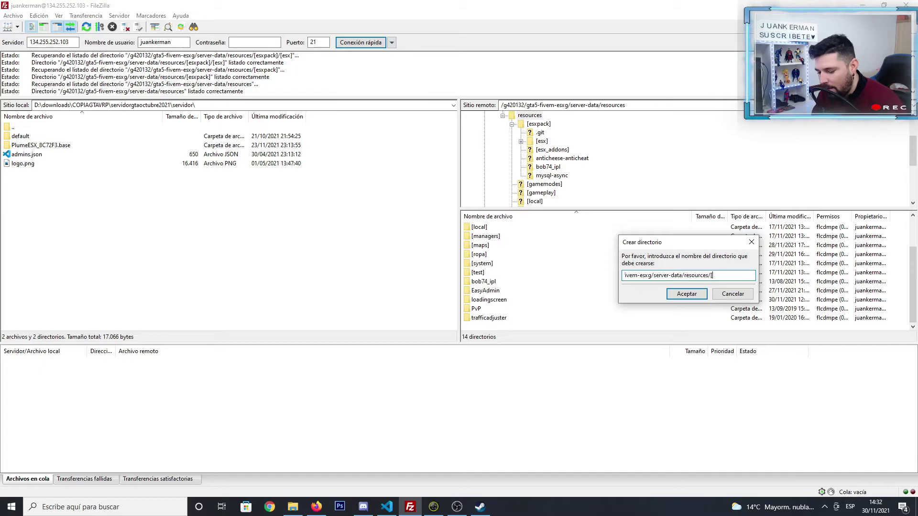
pyautogui.write('miscripts]')
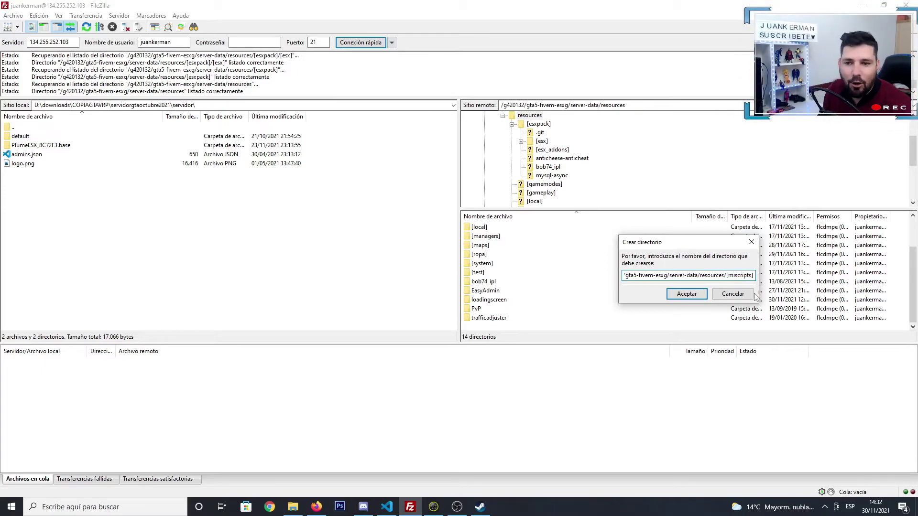
pyautogui.click(676, 294)
pyautogui.scroll(2, 507, 236)
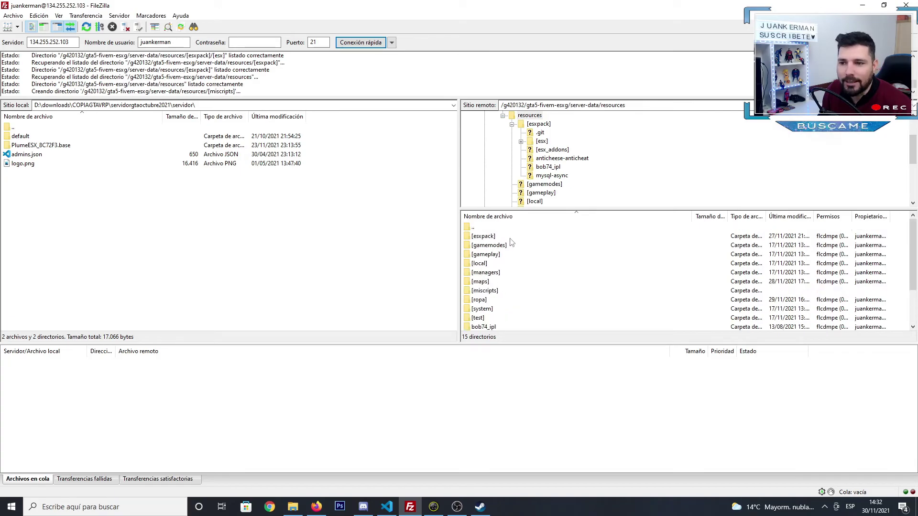
# Enter the [miscripts] folder and create a directory named perico inside it.
pyautogui.click(498, 246)
pyautogui.click(493, 254)
pyautogui.click(482, 292)
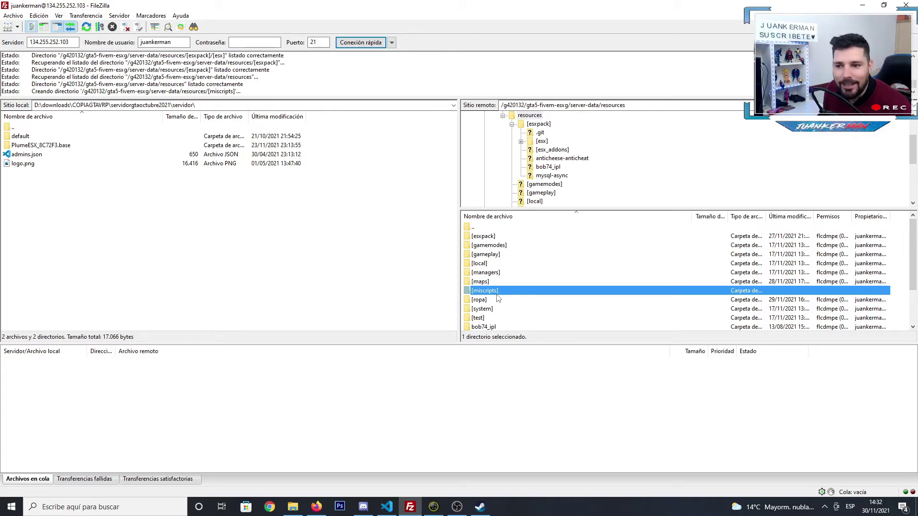
pyautogui.click(488, 309)
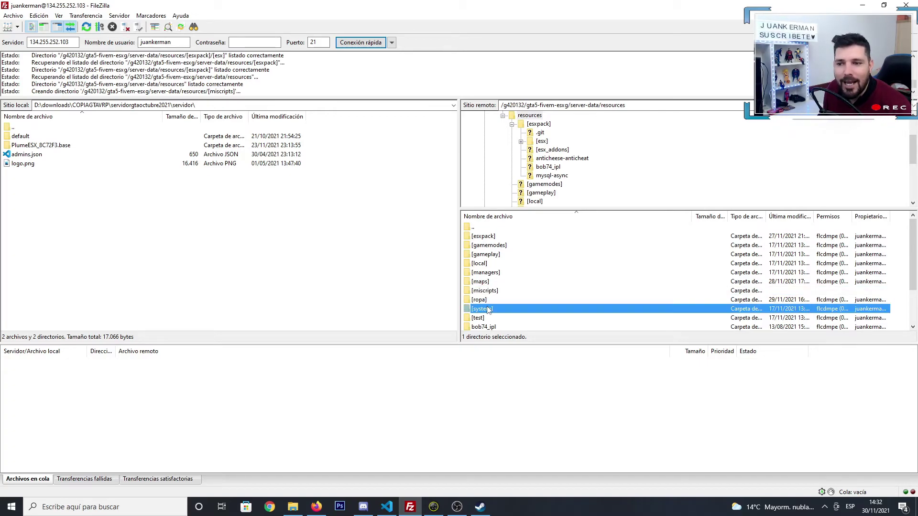
pyautogui.click(494, 292)
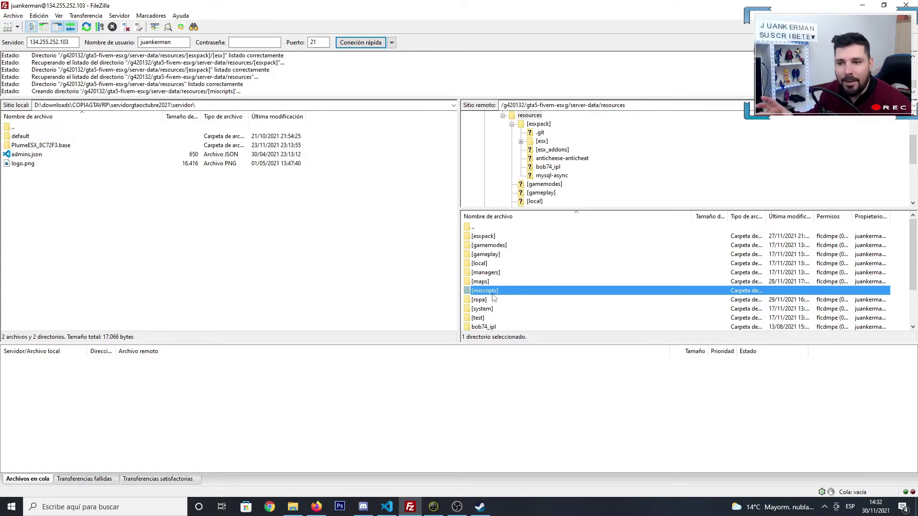
pyautogui.doubleClick(493, 292)
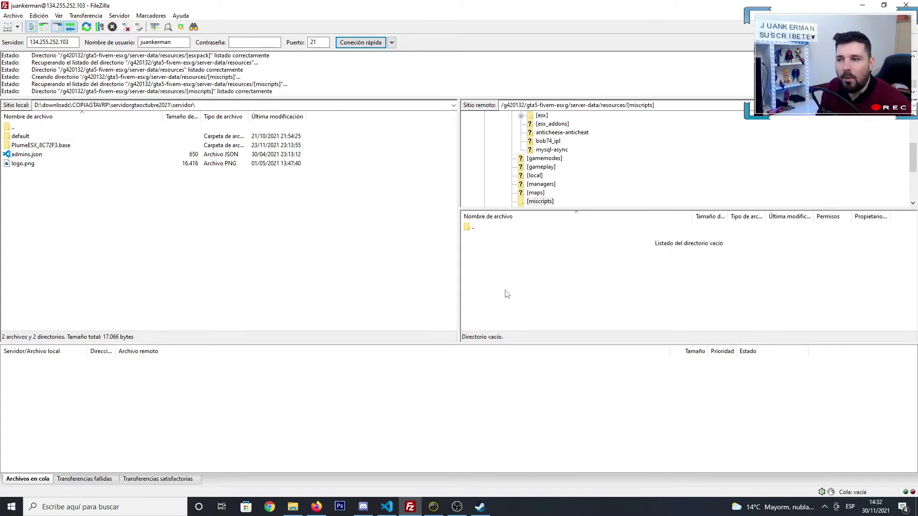
pyautogui.rightClick(493, 258)
pyautogui.click(527, 299)
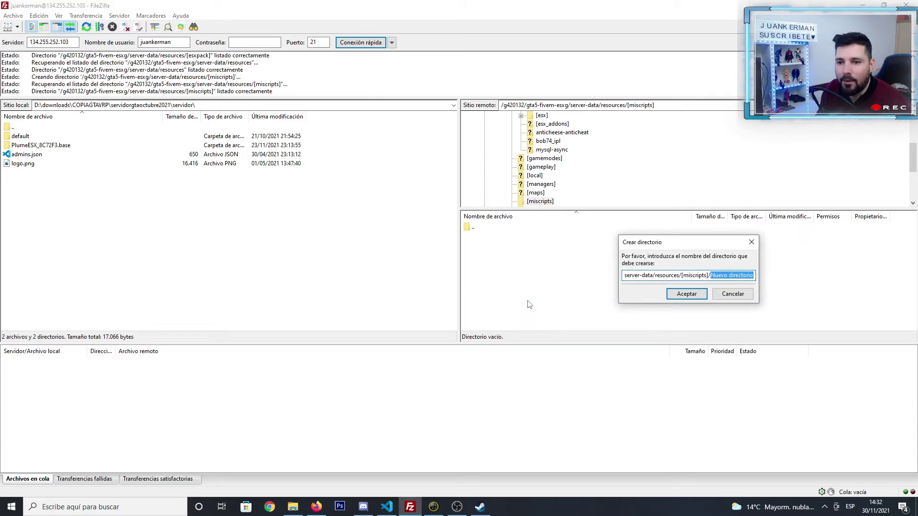
pyautogui.press('BackSpace')
pyautogui.write('perico')
pyautogui.press('Return')
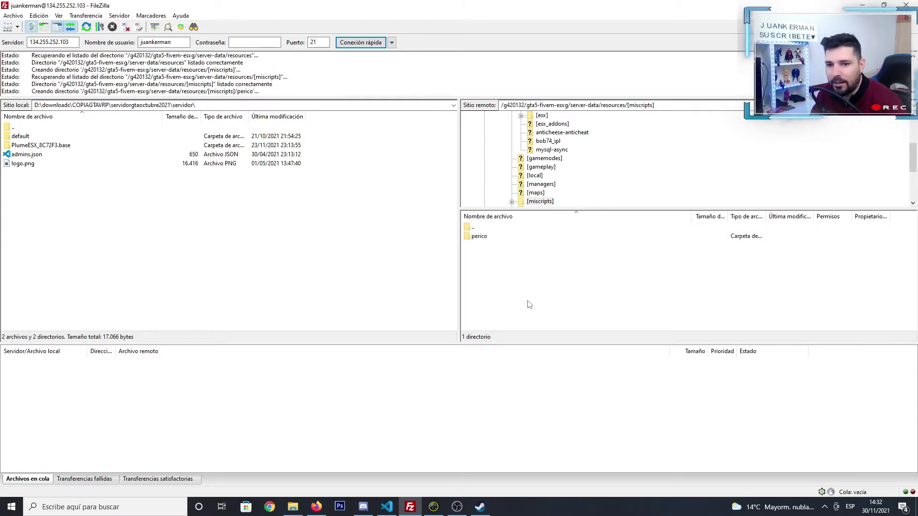
# Open the perico folder's name for editing and copy the name.
pyautogui.click(481, 236)
pyautogui.rightClick(482, 237)
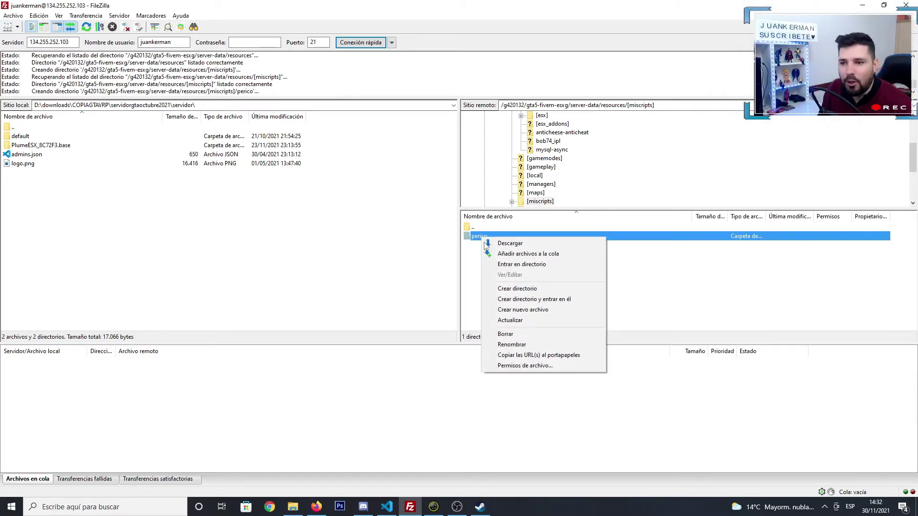
pyautogui.click(507, 344)
pyautogui.rightClick(481, 239)
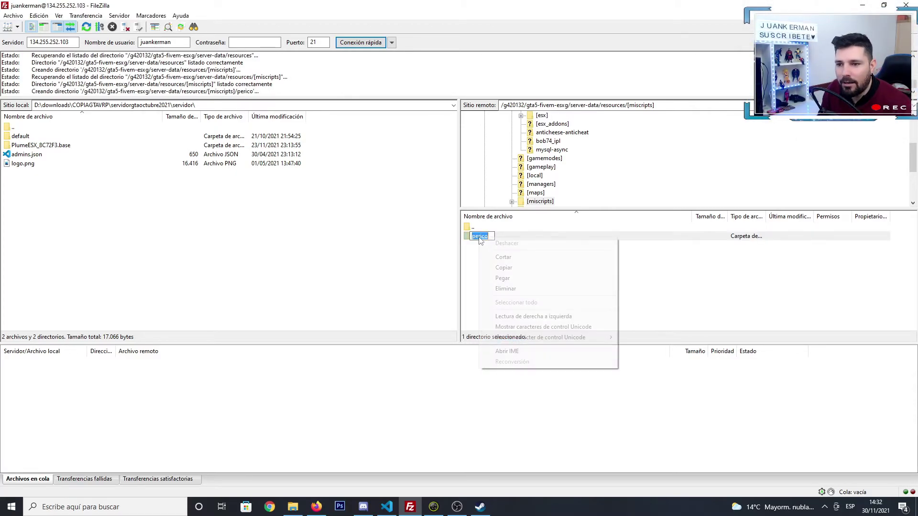
pyautogui.click(512, 267)
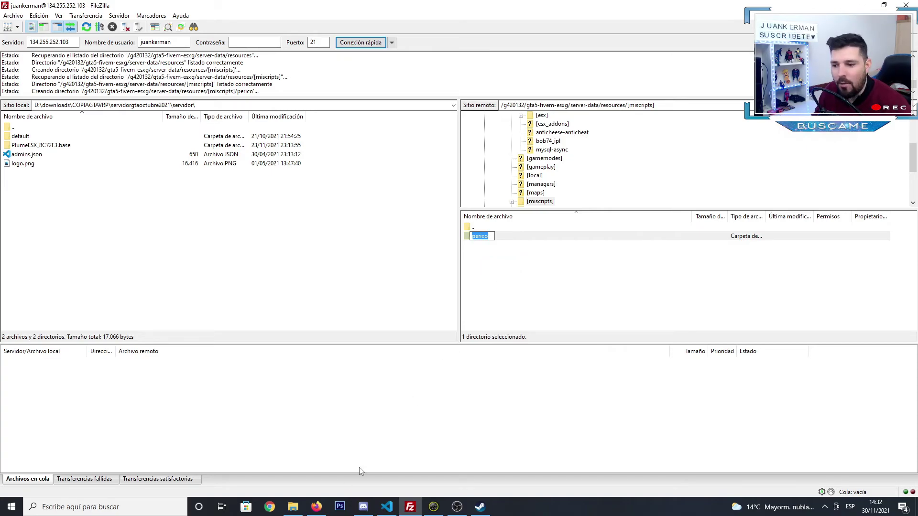
# Switch to the ZAP-Hosting page in Firefox and open server.cfg from the server's available configs.
pyautogui.click(317, 507)
pyautogui.scroll(-5, 318, 430)
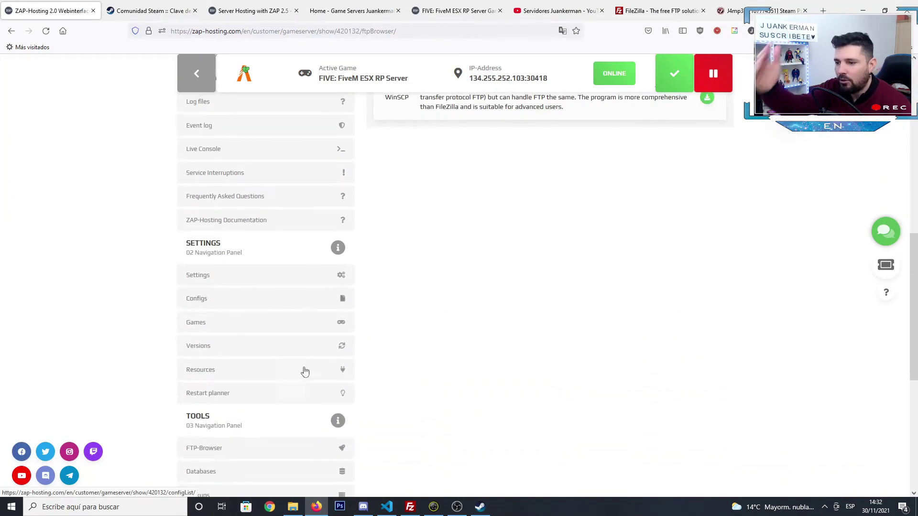
pyautogui.click(202, 301)
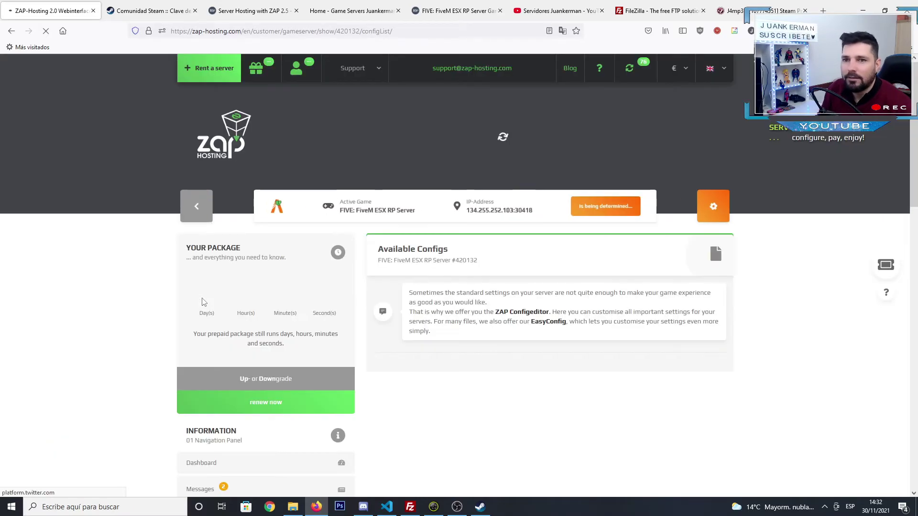
pyautogui.scroll(-3, 549, 221)
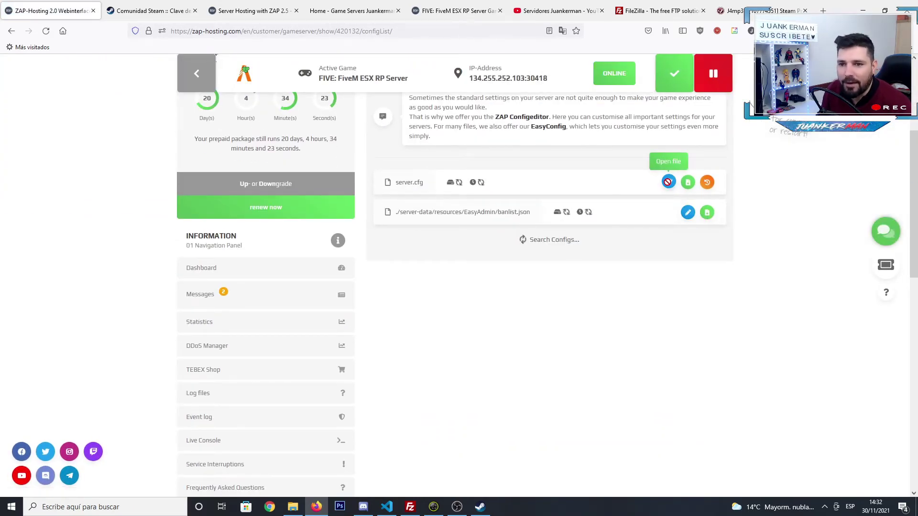
pyautogui.click(667, 183)
# Add the line "start perico" below "## End of ESX Pack ##" in server.cfg and discard the edit.
pyautogui.scroll(-10, 403, 230)
pyautogui.scroll(-15, 402, 230)
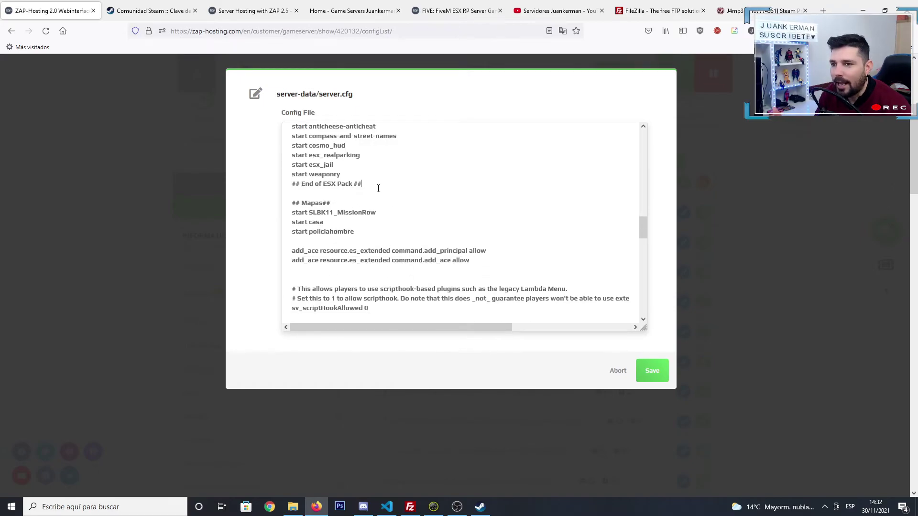
pyautogui.press('Return')
pyautogui.press('Return')
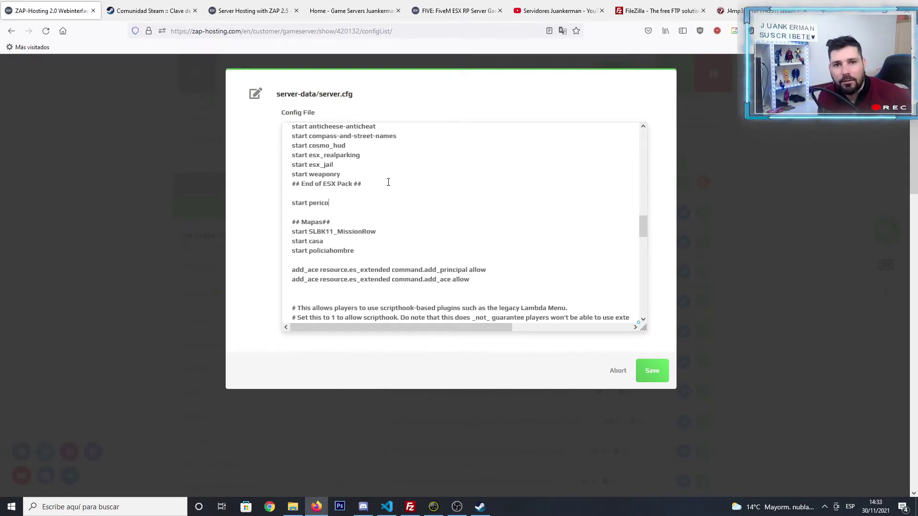
pyautogui.click(613, 373)
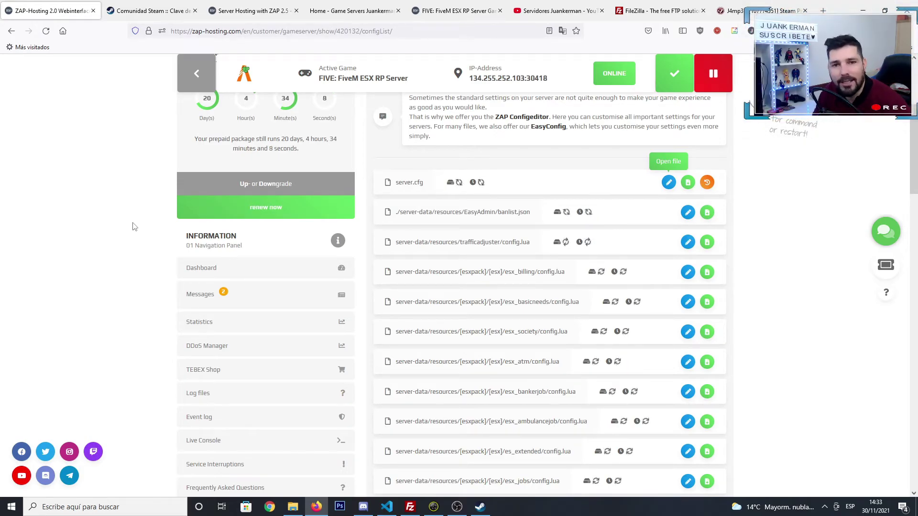
# Go to the game server's Databases page and open phpMyAdmin for database #1.
pyautogui.scroll(-7, 149, 260)
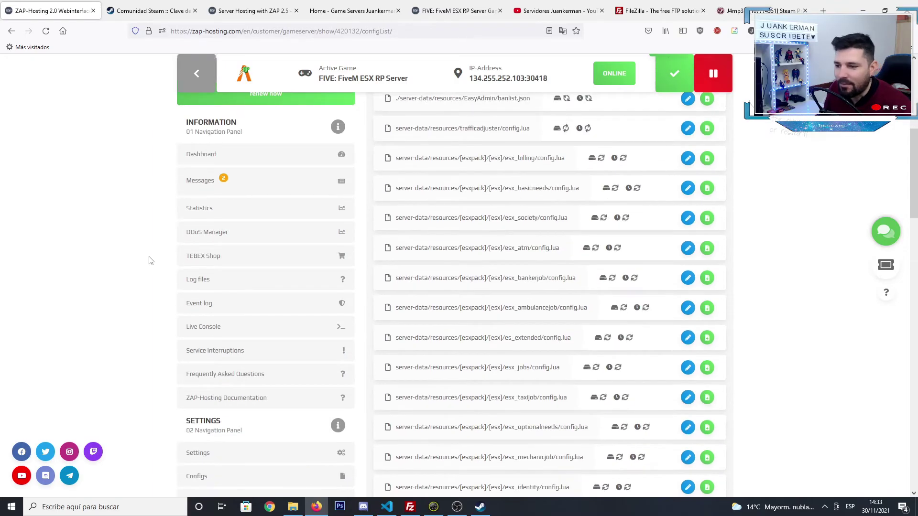
pyautogui.scroll(-2, 201, 335)
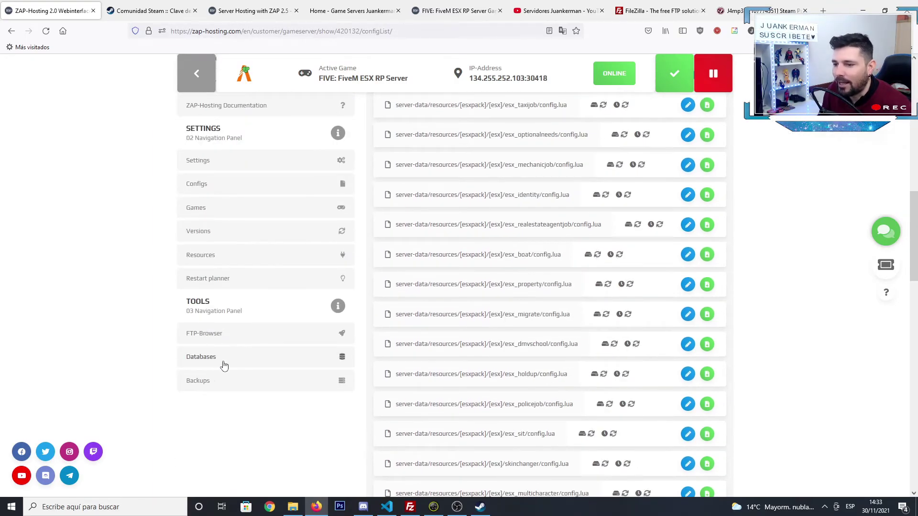
pyautogui.click(201, 359)
pyautogui.scroll(-2, 622, 230)
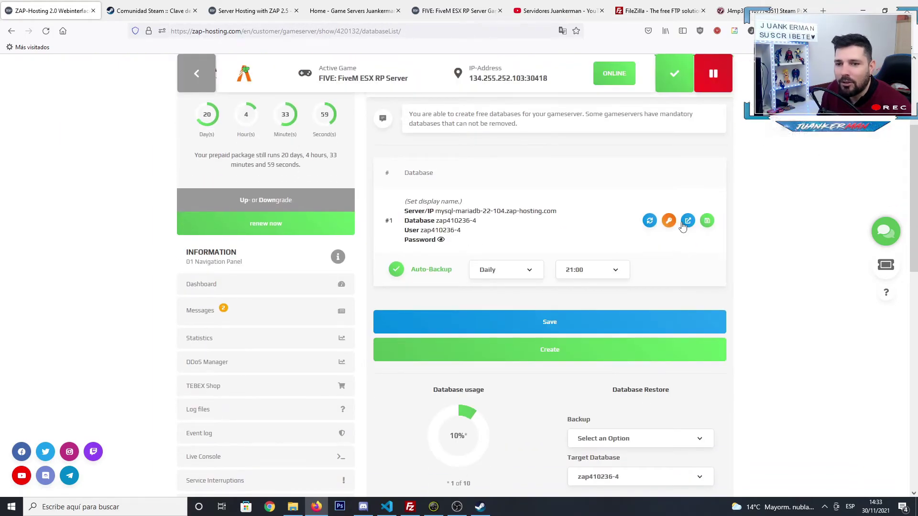
pyautogui.click(688, 221)
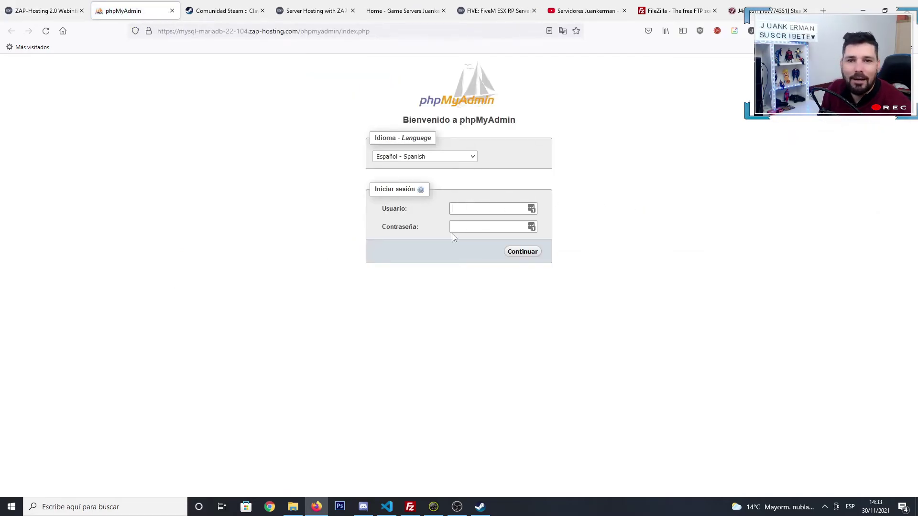
# Return to the ZAP-Hosting Databases page and copy the username of database #1.
pyautogui.click(24, 10)
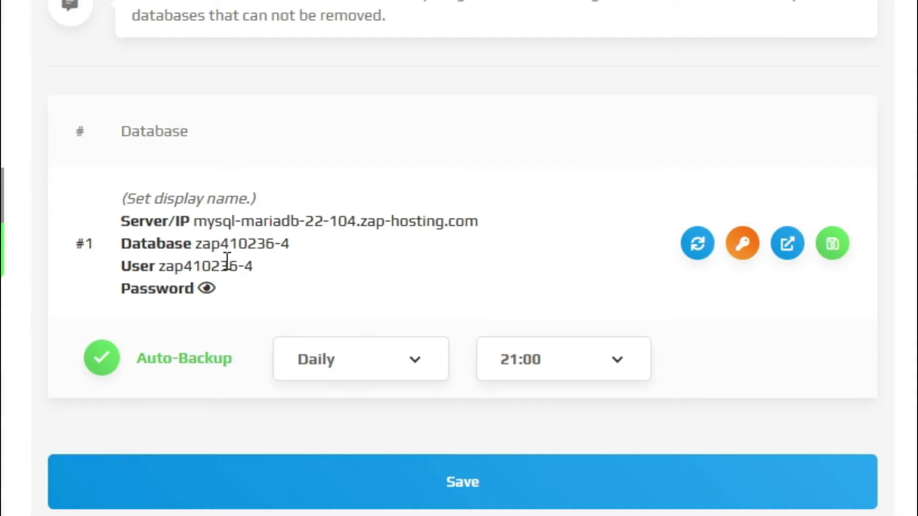
pyautogui.doubleClick(449, 229)
pyautogui.rightClick(183, 268)
pyautogui.click(205, 293)
# Translate the ZAP-Hosting Databases page into Spanish.
pyautogui.scroll(-5, 316, 232)
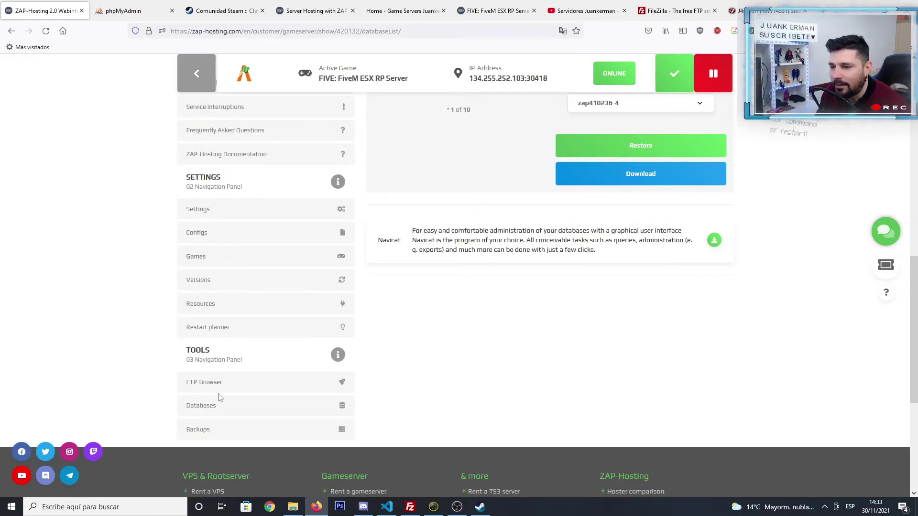
pyautogui.rightClick(84, 259)
pyautogui.click(120, 426)
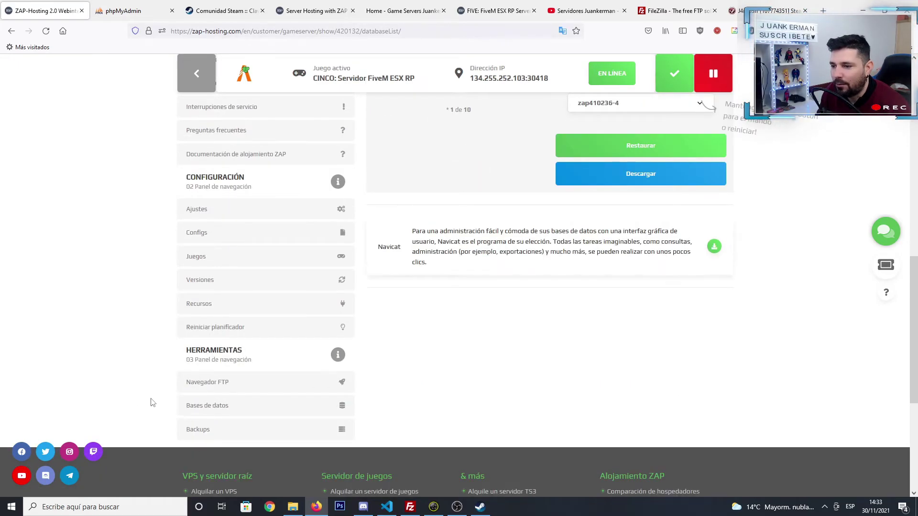
# Copy the name of database #1 from the ZAP-Hosting Databases page and enter it as the phpMyAdmin username.
pyautogui.scroll(8, 335, 310)
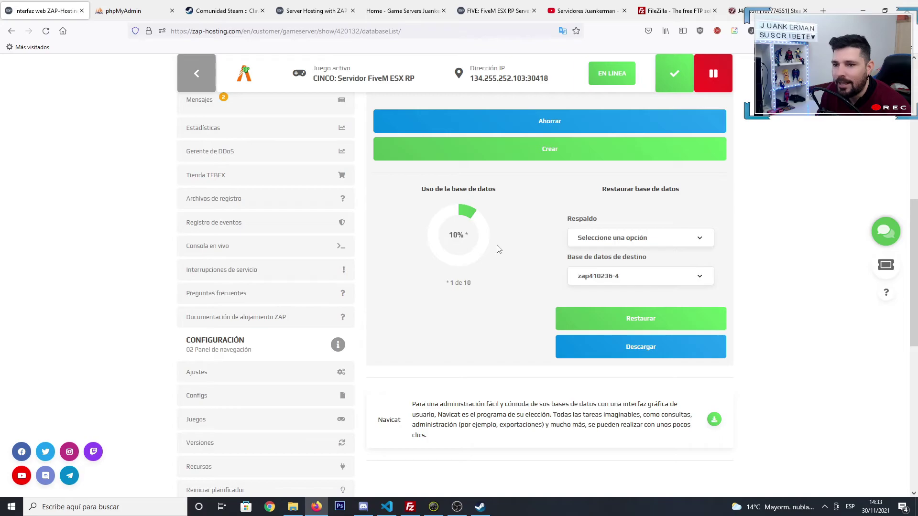
pyautogui.moveTo(488, 224); pyautogui.dragTo(463, 224)
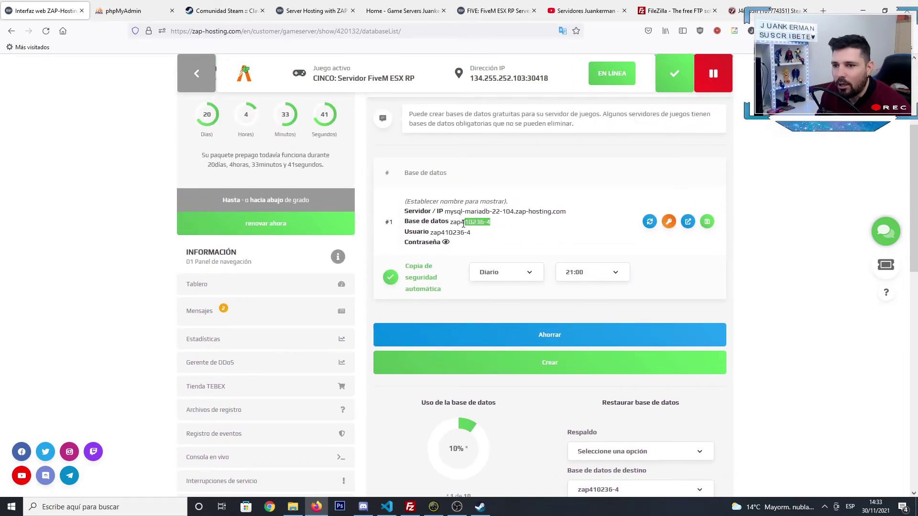
pyautogui.rightClick(452, 224)
pyautogui.click(474, 234)
pyautogui.hotkey('ctrl', 'Tab')
pyautogui.click(474, 212)
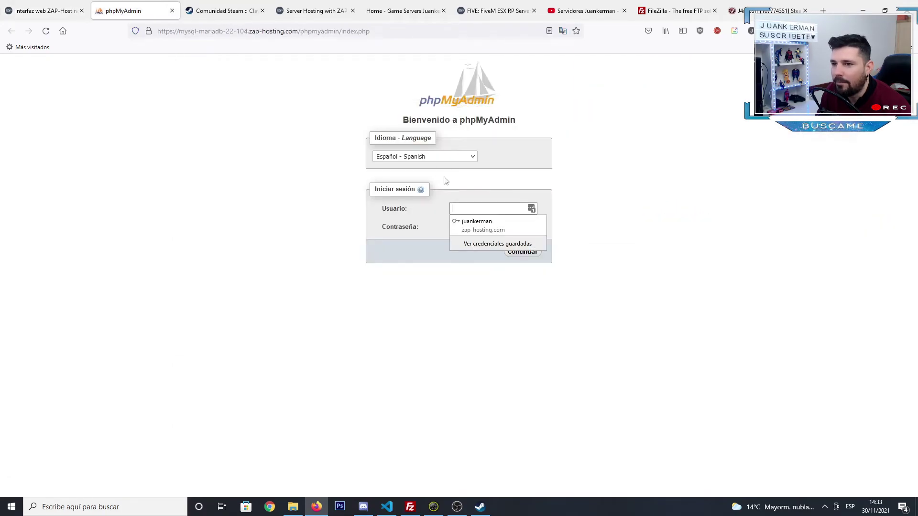
pyautogui.hotkey('ctrl', 'v')
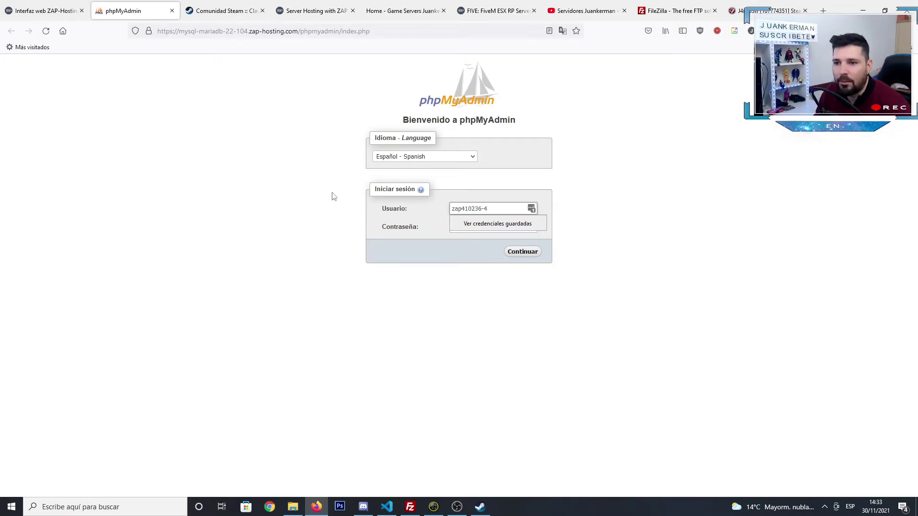
# Reveal and copy the password of database #1, and try to log in to phpMyAdmin with it.
pyautogui.hotkey('ctrl', 'shift', 'Tab')
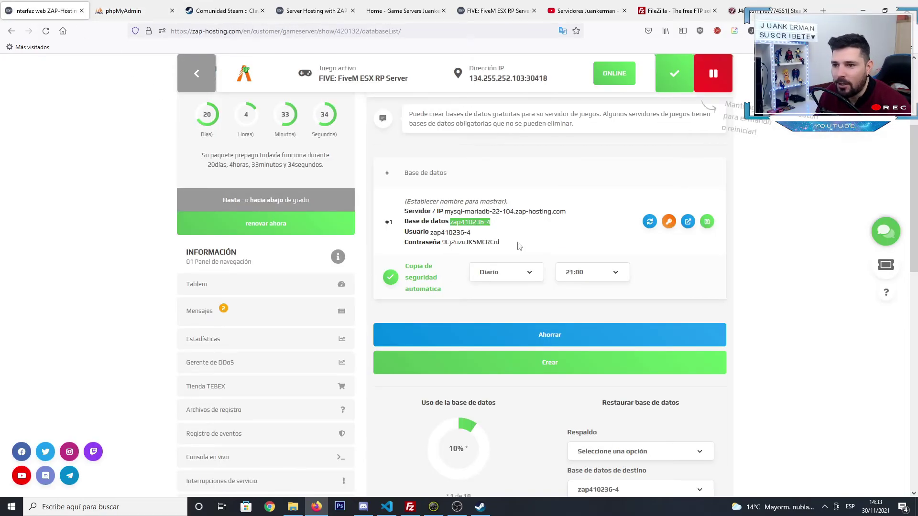
pyautogui.click(500, 244)
pyautogui.moveTo(499, 243); pyautogui.dragTo(442, 242)
pyautogui.rightClick(443, 241)
pyautogui.click(457, 249)
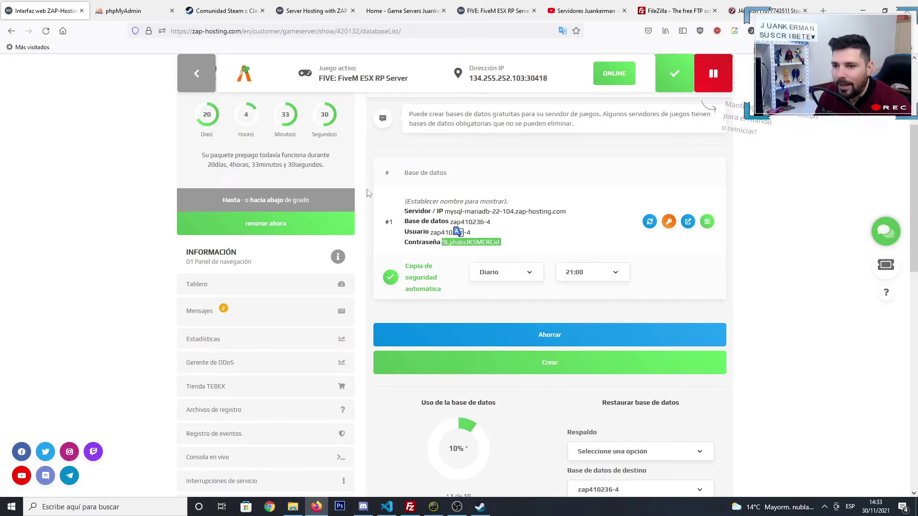
pyautogui.click(115, 11)
pyautogui.click(479, 225)
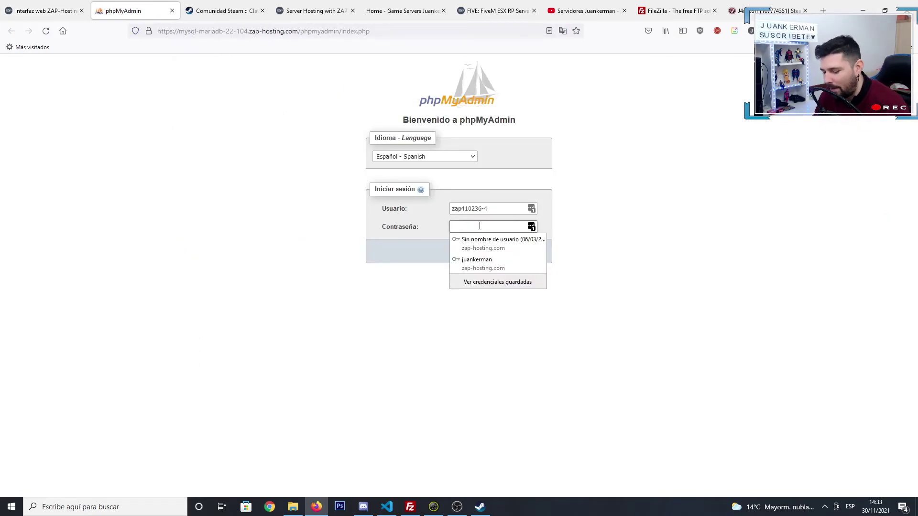
pyautogui.hotkey('ctrl', 'v')
pyautogui.click(513, 257)
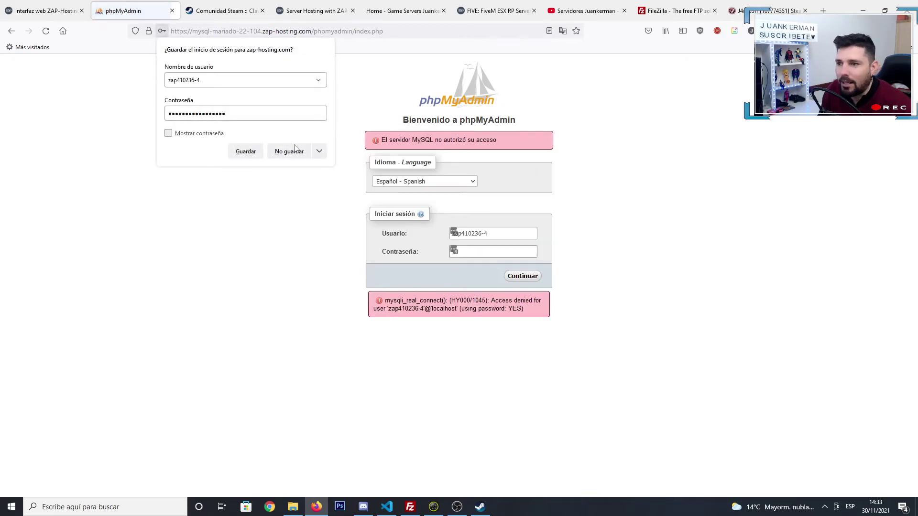
# Copy the full database password again, log in to phpMyAdmin with it, and decline saving the login in the browser.
pyautogui.hotkey('ctrl', 'shift', 'Tab')
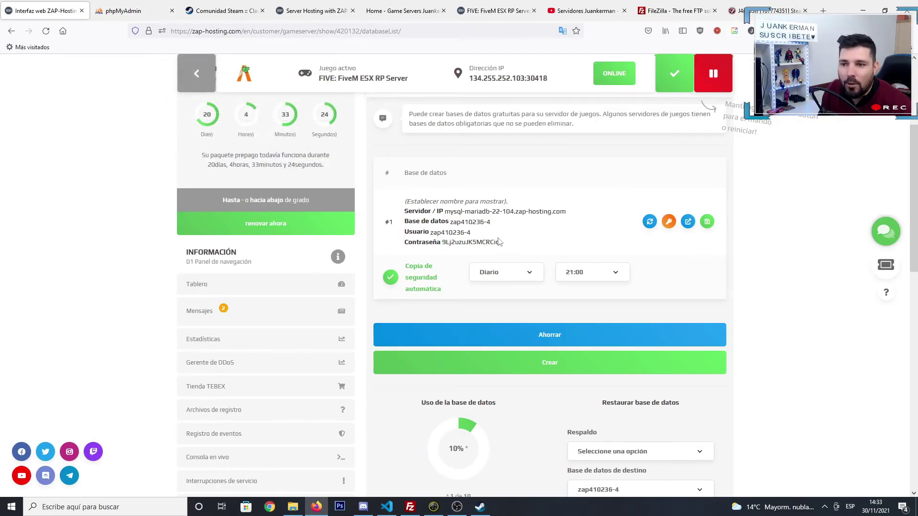
pyautogui.moveTo(499, 242); pyautogui.dragTo(447, 241)
pyautogui.rightClick(444, 243)
pyautogui.click(461, 254)
pyautogui.hotkey('ctrl', 'Tab')
pyautogui.click(494, 251)
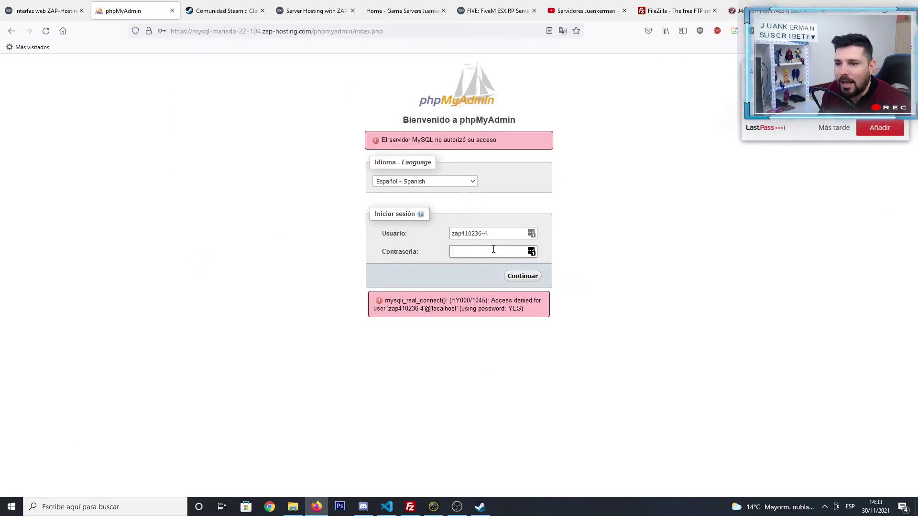
pyautogui.hotkey('ctrl', 'v')
pyautogui.click(533, 282)
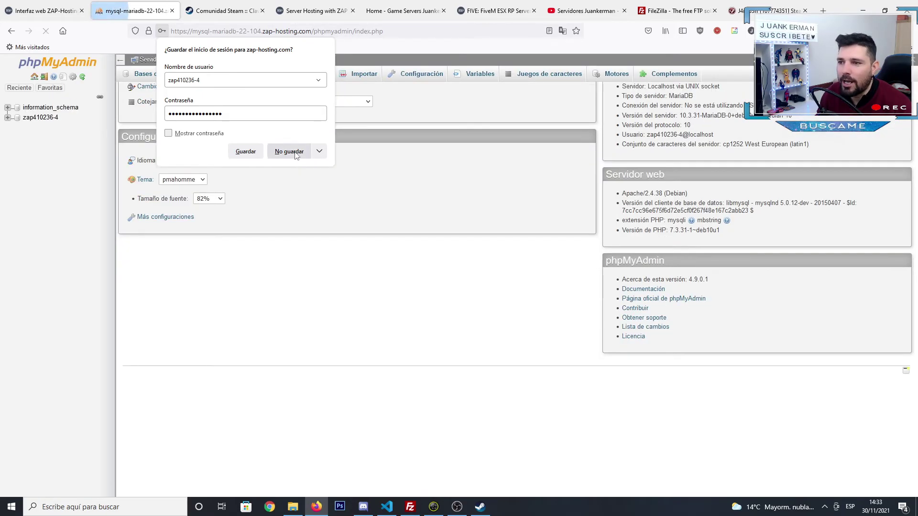
pyautogui.click(288, 151)
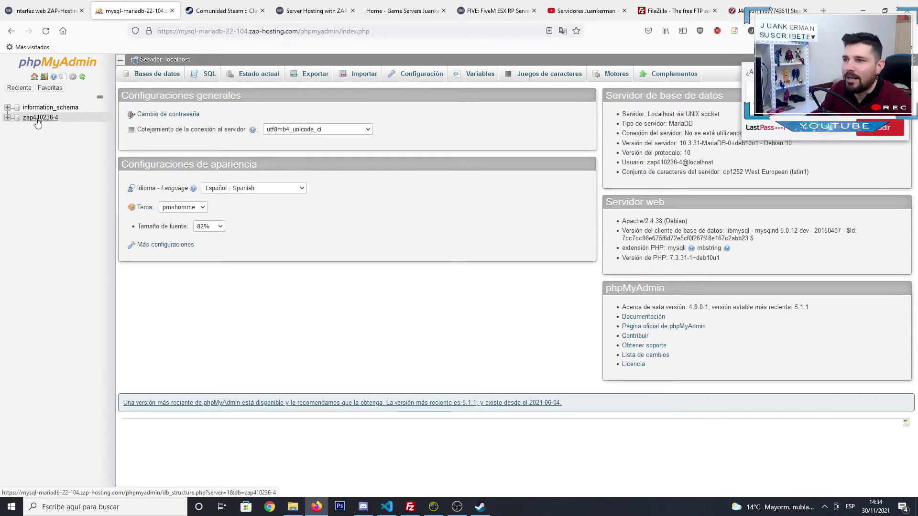
# Open the game server's database in phpMyAdmin, dismiss the password manager's offer, and go to the database's import page.
pyautogui.click(38, 120)
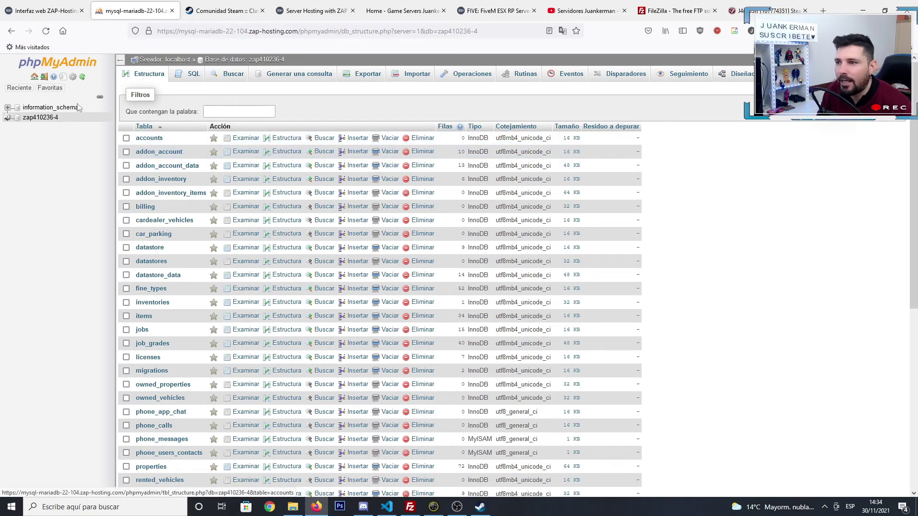
pyautogui.click(822, 136)
pyautogui.click(410, 78)
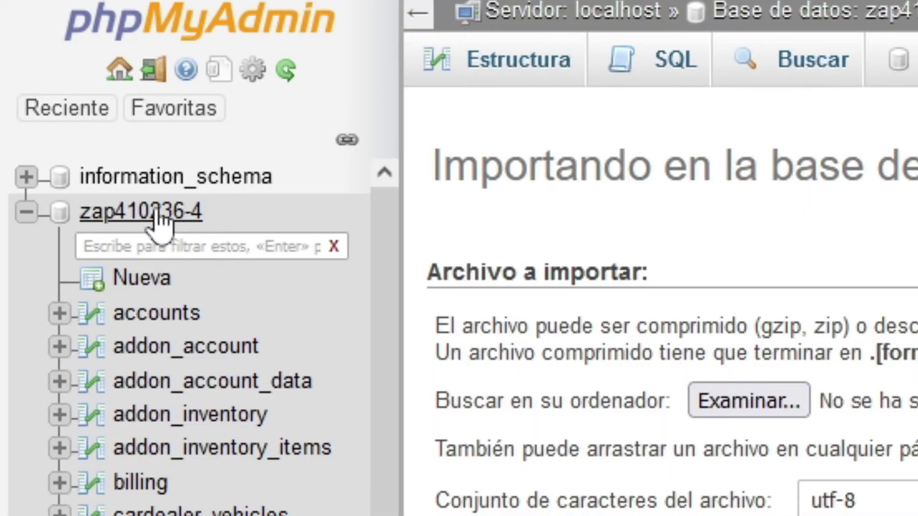
pyautogui.click(141, 212)
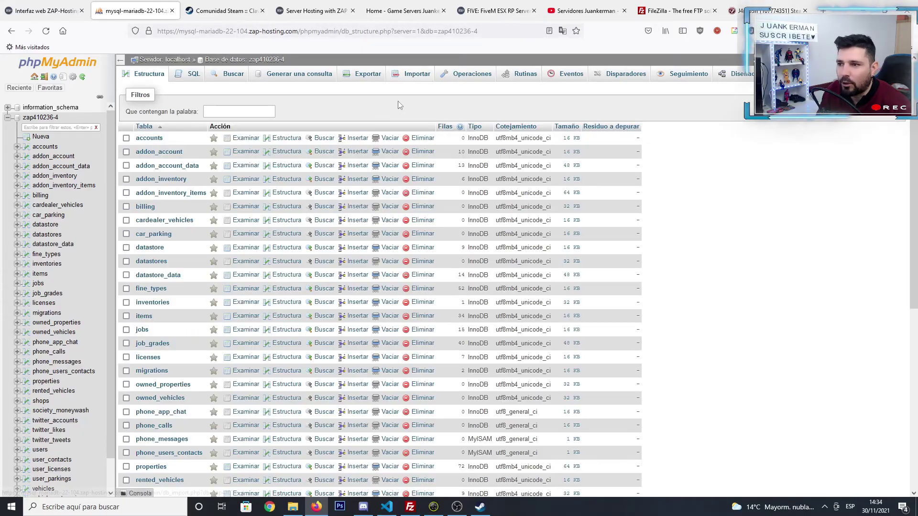
pyautogui.click(410, 77)
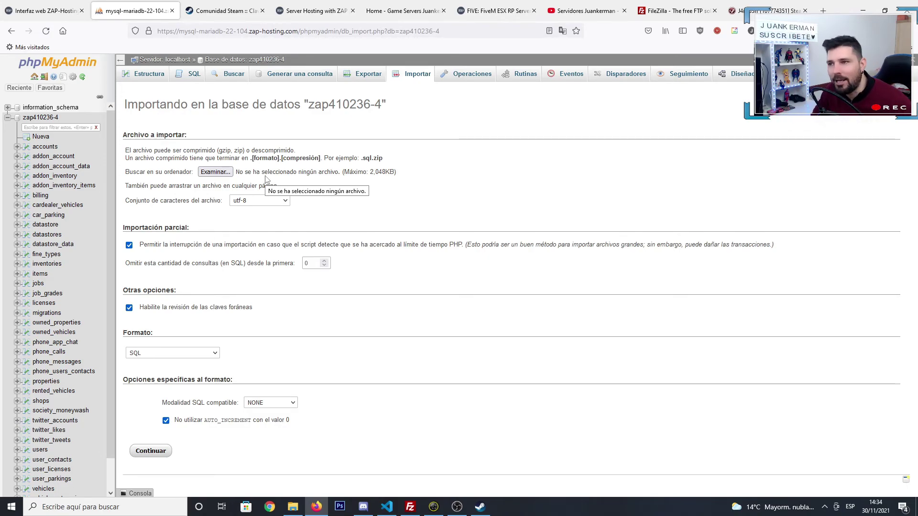
# Return to the ZAP-Hosting Databases page and look over the game server's navigation entries.
pyautogui.click(45, 10)
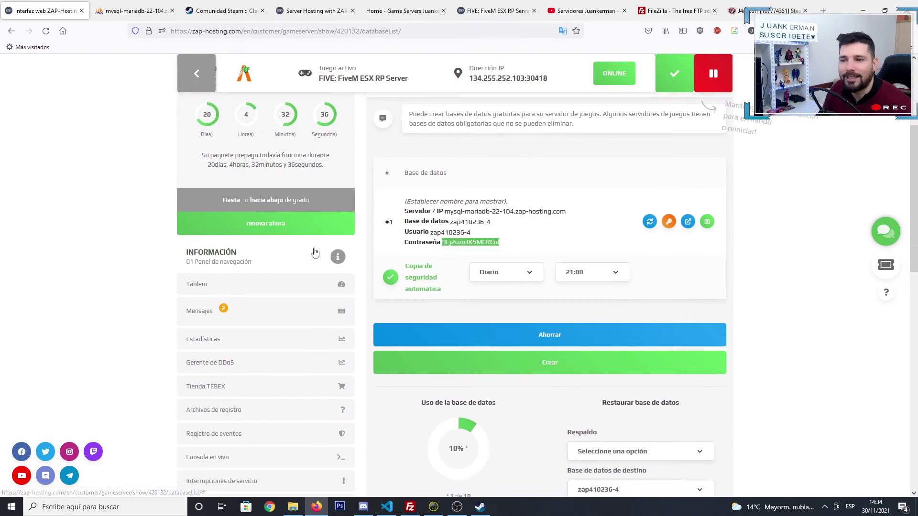
pyautogui.scroll(-2, 296, 265)
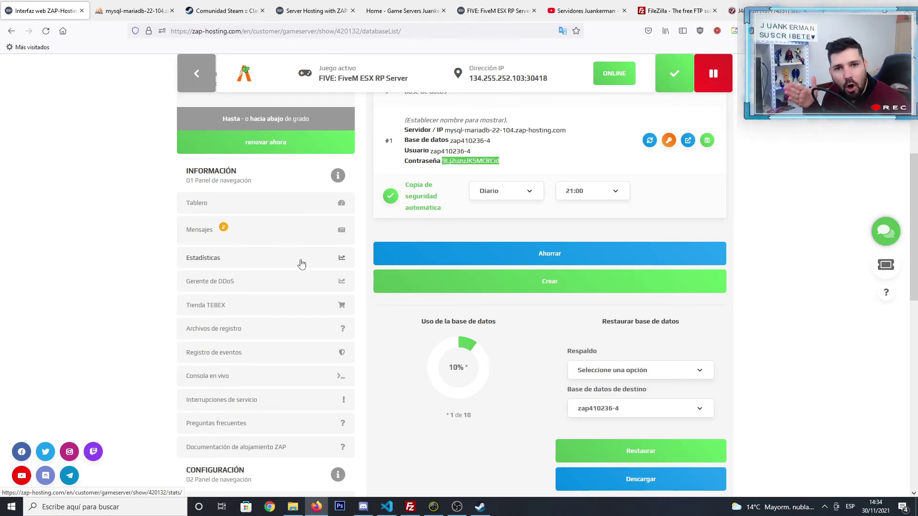
pyautogui.scroll(-2, 205, 235)
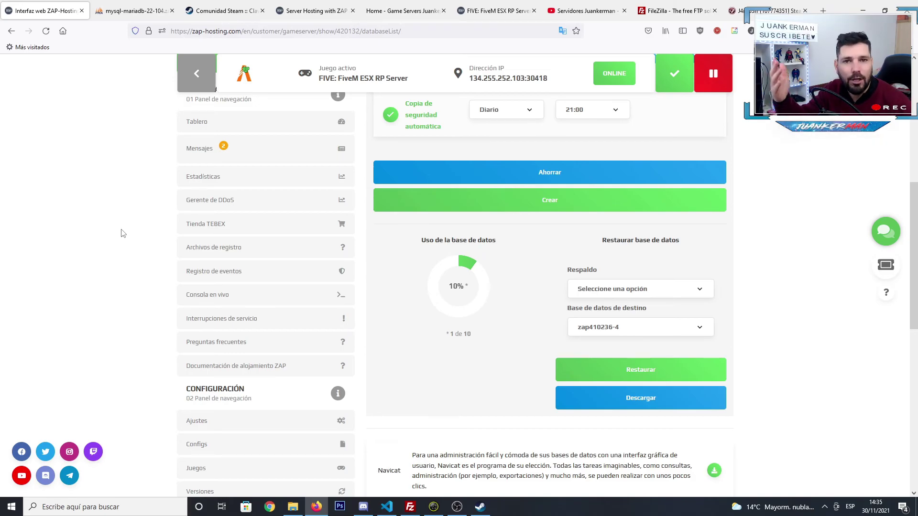
pyautogui.scroll(1, 124, 242)
pyautogui.scroll(-1, 126, 256)
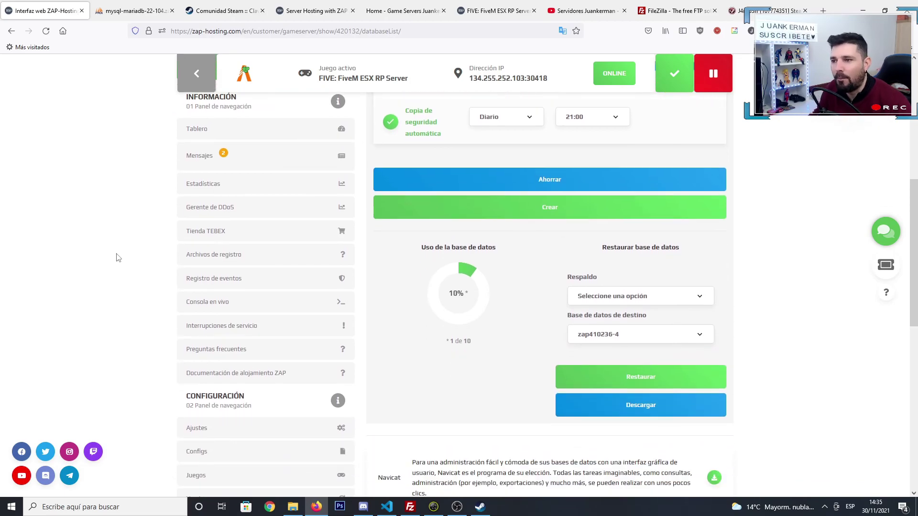